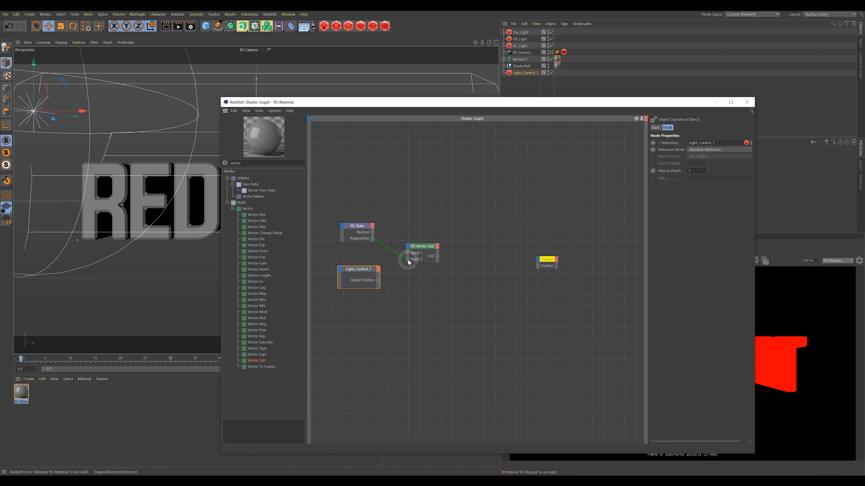
# Wire Light_Control_1 Global Position and RS State Rayposition into Vector Sub Inputs 1 and 2, then arrange the nodes.
pyautogui.moveTo(408, 260); pyautogui.dragTo(407, 260)
pyautogui.moveTo(407, 253); pyautogui.dragTo(425, 251)
pyautogui.moveTo(358, 232)
pyautogui.mouseDown()
pyautogui.moveTo(354, 249)
pyautogui.moveTo(365, 269)
pyautogui.moveTo(360, 216)
pyautogui.mouseUp()
pyautogui.moveTo(358, 250); pyautogui.dragTo(361, 249)
pyautogui.moveTo(421, 247); pyautogui.dragTo(413, 246)
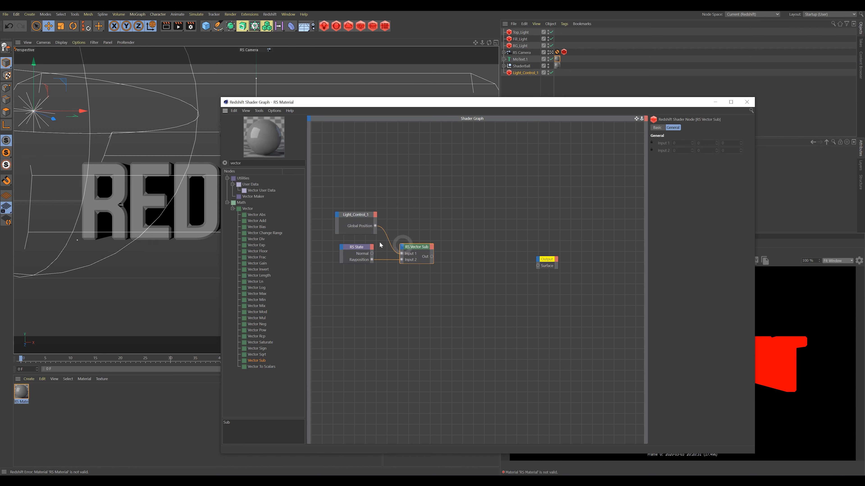
pyautogui.moveTo(268, 165); pyautogui.dragTo(207, 165)
# Add an RS Normalize node fed by the RS Vector Sub output and place it beside it.
pyautogui.write('no')
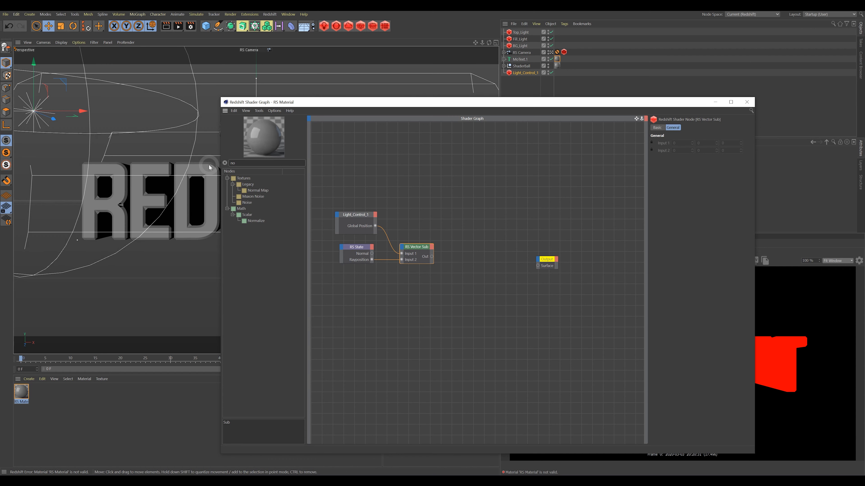
pyautogui.write('rmal')
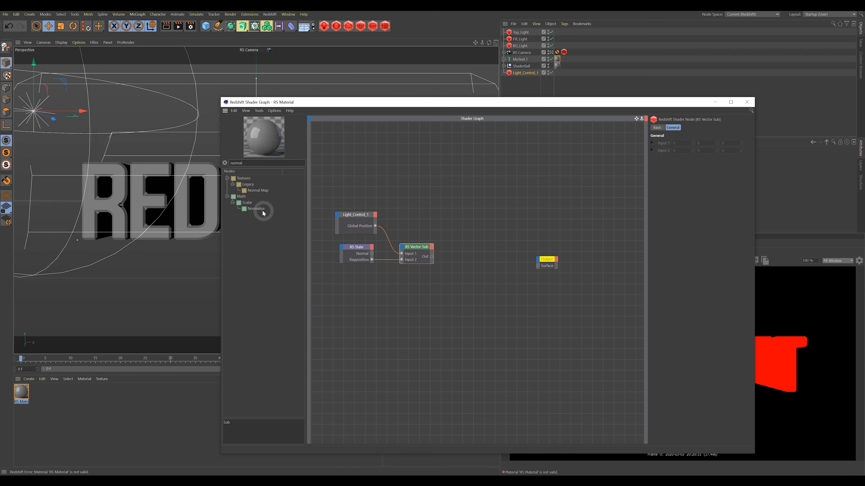
pyautogui.moveTo(262, 210); pyautogui.dragTo(466, 252)
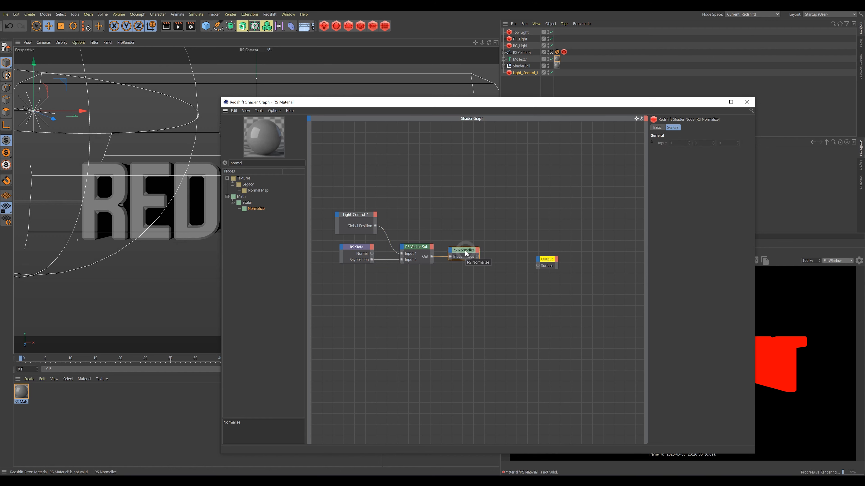
pyautogui.moveTo(366, 256); pyautogui.dragTo(370, 254)
pyautogui.click(462, 256)
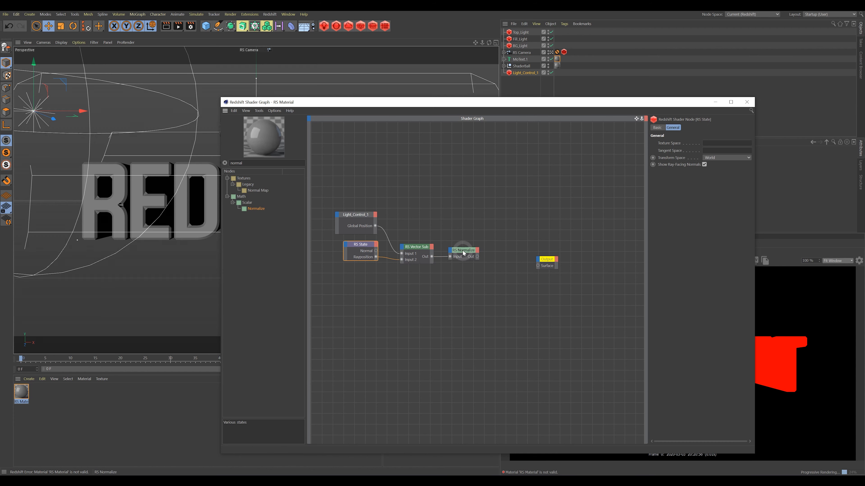
pyautogui.moveTo(463, 253); pyautogui.dragTo(417, 244)
pyautogui.click(418, 250)
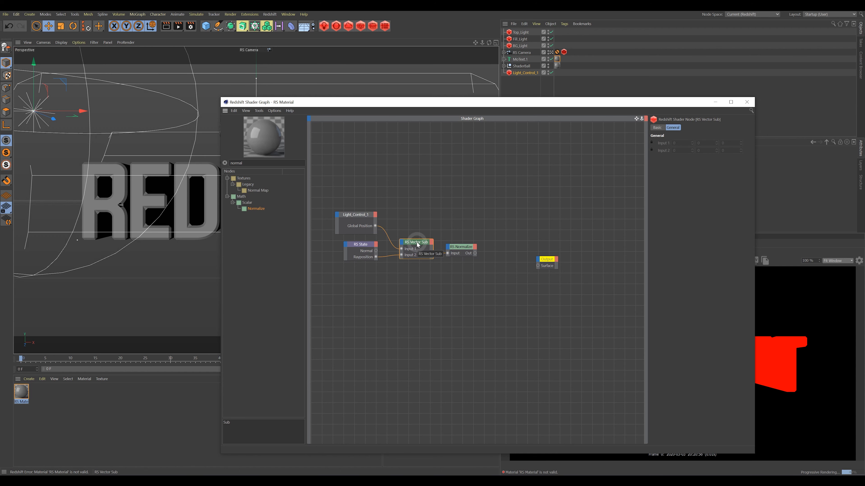
pyautogui.moveTo(248, 162); pyautogui.dragTo(217, 163)
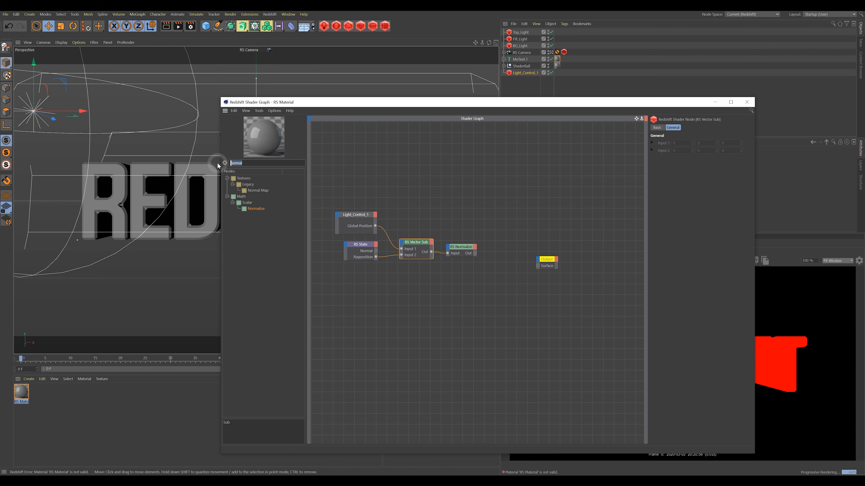
# Add an RS Dot Product of the RS State Normal and Normalize output, wired to Output Surface.
pyautogui.write('do')
pyautogui.click(257, 239)
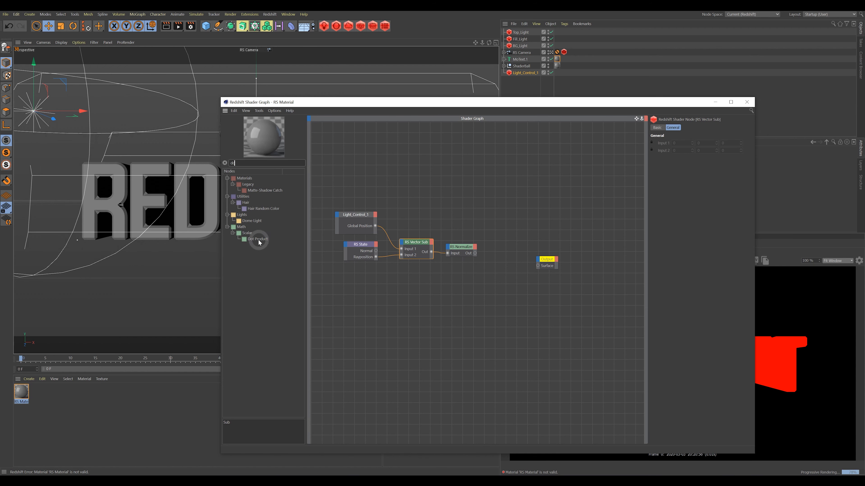
pyautogui.moveTo(256, 237); pyautogui.dragTo(475, 209)
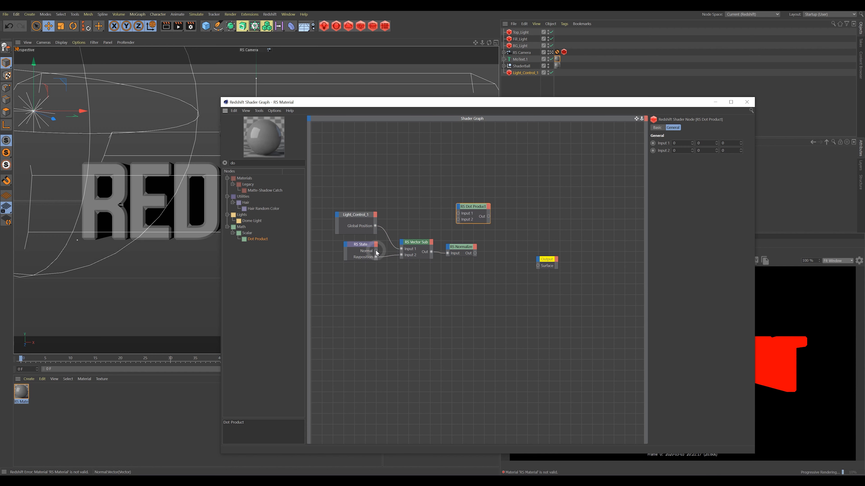
pyautogui.moveTo(375, 250); pyautogui.dragTo(458, 214)
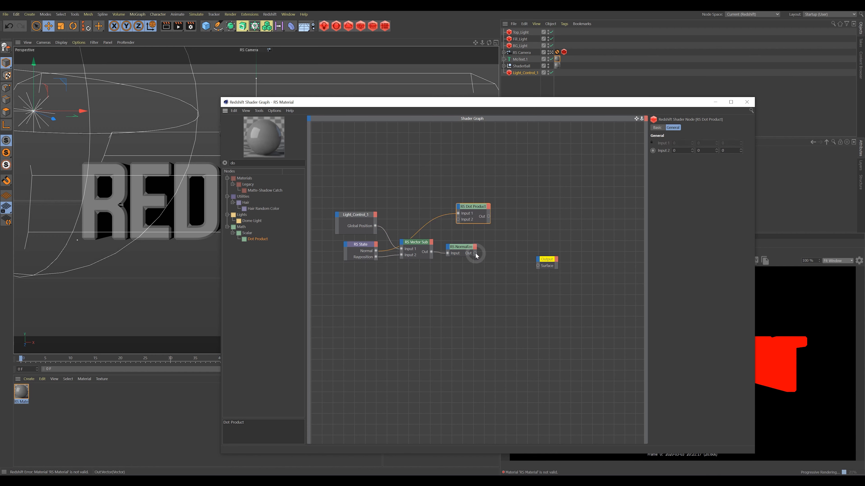
pyautogui.moveTo(475, 253); pyautogui.dragTo(503, 257)
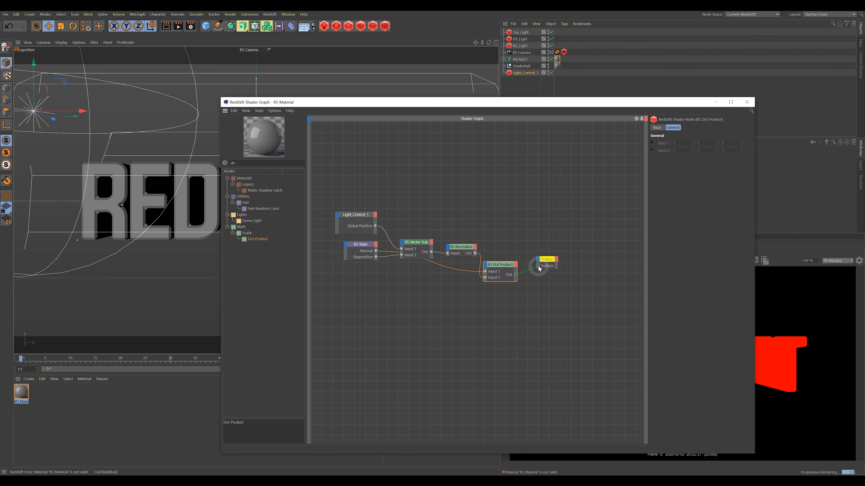
pyautogui.moveTo(539, 268); pyautogui.dragTo(538, 266)
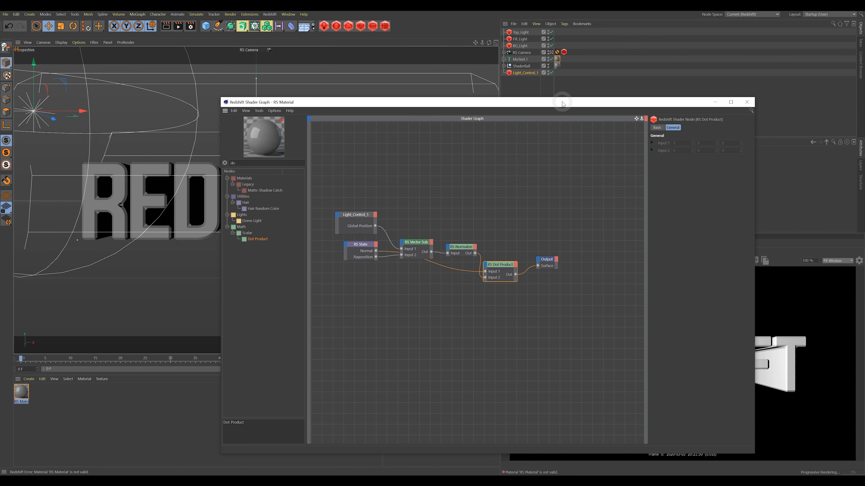
pyautogui.moveTo(566, 105); pyautogui.dragTo(437, 70)
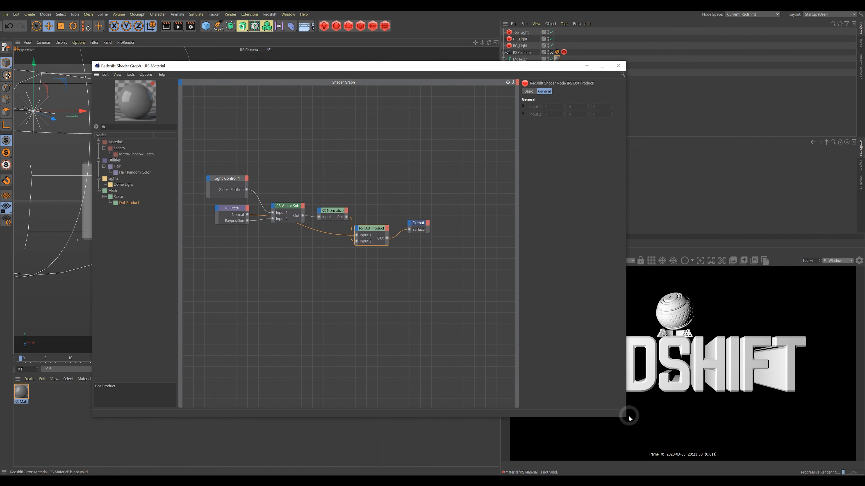
pyautogui.moveTo(627, 418); pyautogui.dragTo(593, 331)
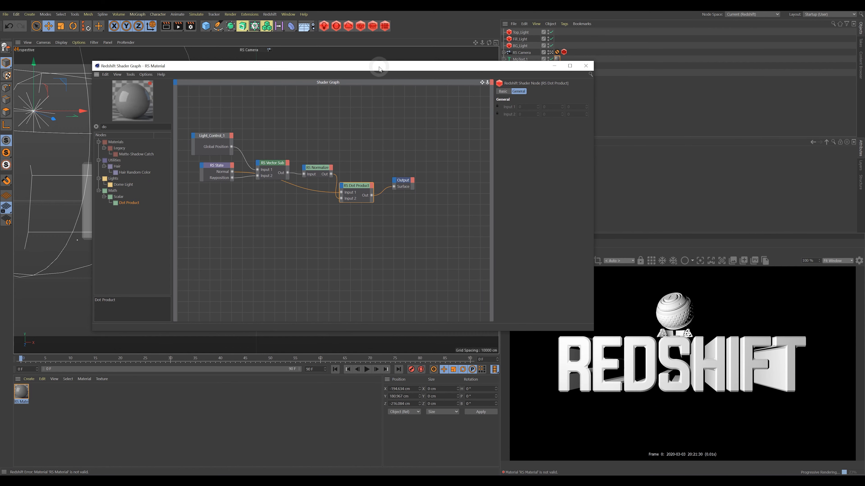
# Nudge the light along X and reposition the RS State, Vector Sub and Light_Control_1 nodes.
pyautogui.moveTo(379, 69); pyautogui.dragTo(392, 77)
pyautogui.moveTo(82, 110)
pyautogui.mouseDown()
pyautogui.moveTo(452, 139)
pyautogui.moveTo(432, 240)
pyautogui.moveTo(349, 132)
pyautogui.moveTo(43, 126)
pyautogui.moveTo(292, 135)
pyautogui.moveTo(444, 237)
pyautogui.moveTo(384, 133)
pyautogui.moveTo(86, 125)
pyautogui.mouseUp()
pyautogui.moveTo(235, 174); pyautogui.dragTo(225, 195)
pyautogui.moveTo(279, 174); pyautogui.dragTo(282, 207)
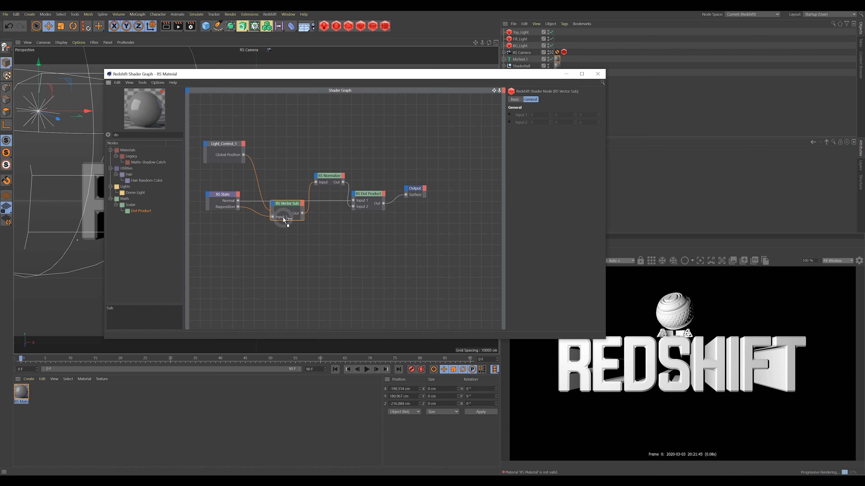
pyautogui.moveTo(286, 205); pyautogui.dragTo(286, 184)
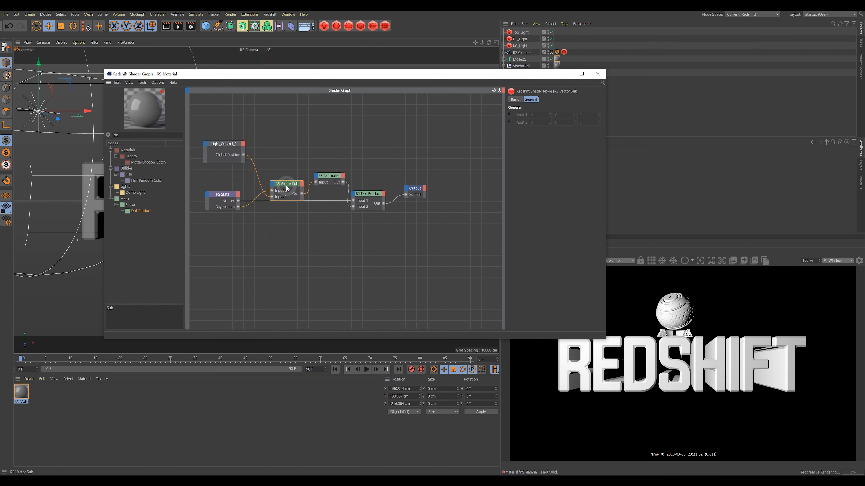
pyautogui.moveTo(213, 141); pyautogui.dragTo(242, 232)
pyautogui.moveTo(226, 195); pyautogui.dragTo(225, 159)
# Align the Normalize, Dot Product and Output nodes into a neat left-to-right chain.
pyautogui.click(368, 196)
pyautogui.moveTo(337, 179); pyautogui.dragTo(267, 180)
pyautogui.moveTo(330, 192); pyautogui.dragTo(313, 189)
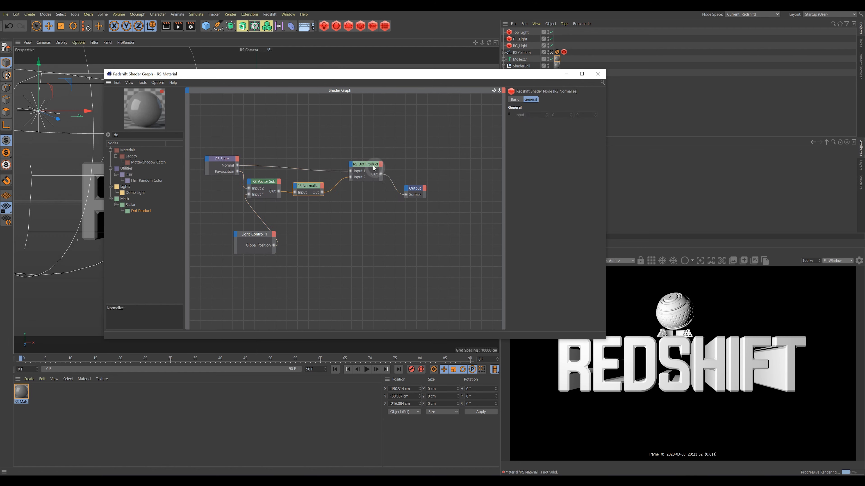
pyautogui.moveTo(369, 164); pyautogui.dragTo(366, 159)
pyautogui.moveTo(256, 234); pyautogui.dragTo(222, 218)
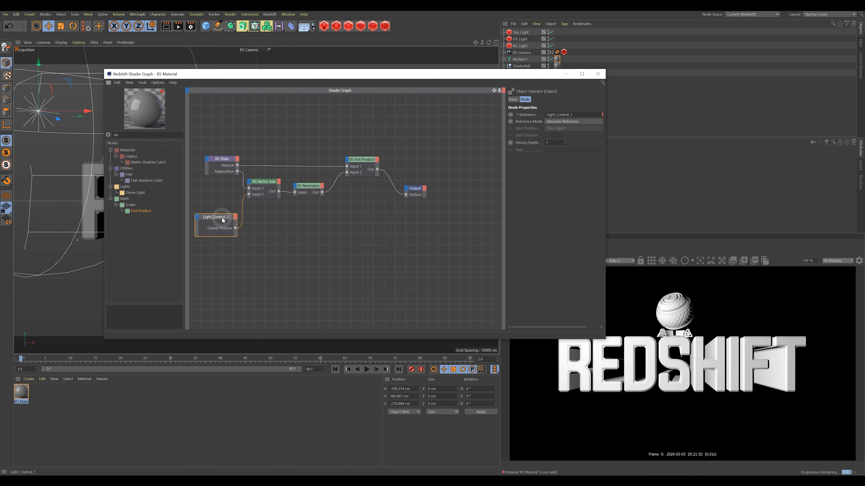
pyautogui.moveTo(262, 191); pyautogui.dragTo(321, 187)
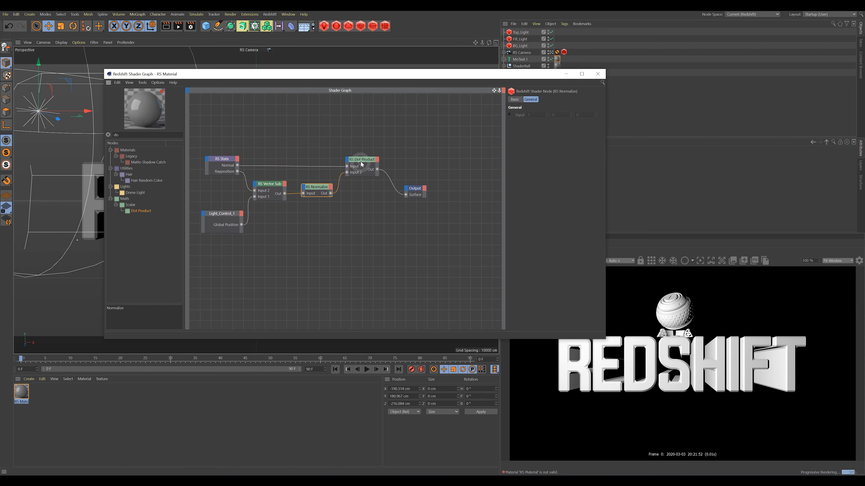
pyautogui.moveTo(361, 161); pyautogui.dragTo(368, 162)
pyautogui.moveTo(418, 192); pyautogui.dragTo(419, 190)
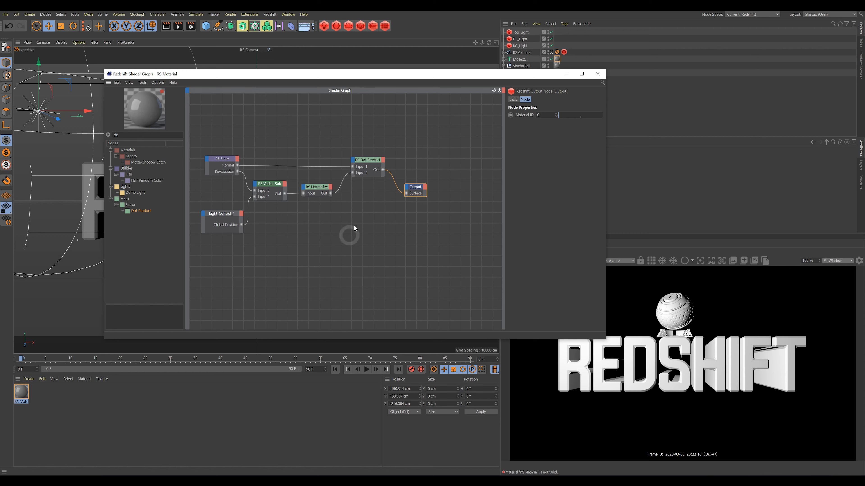
# Add an RS AO node to the shader graph, found by searching 'ao'.
pyautogui.moveTo(368, 160); pyautogui.dragTo(365, 159)
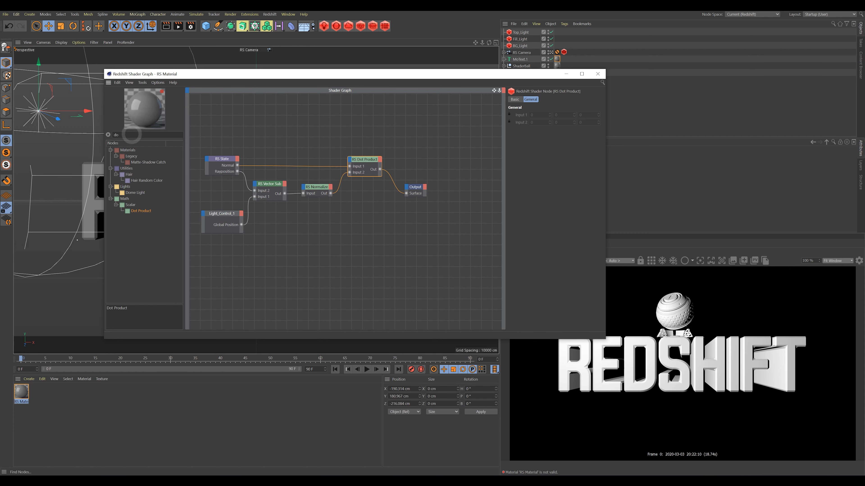
pyautogui.moveTo(131, 135); pyautogui.dragTo(97, 136)
pyautogui.write('a')
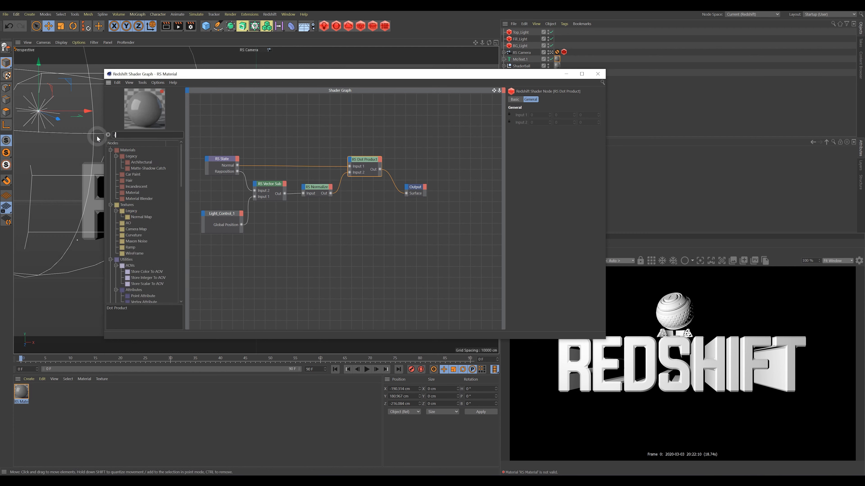
pyautogui.write('o')
pyautogui.moveTo(124, 158); pyautogui.dragTo(407, 196)
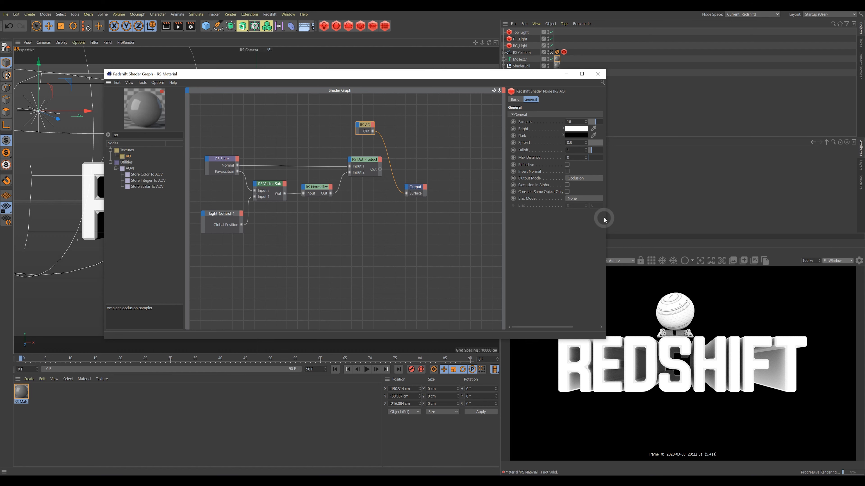
# Set the AO Spread to 0.734 and Falloff to 1.152, leaving Max Distance at 0.
pyautogui.moveTo(606, 215); pyautogui.dragTo(701, 214)
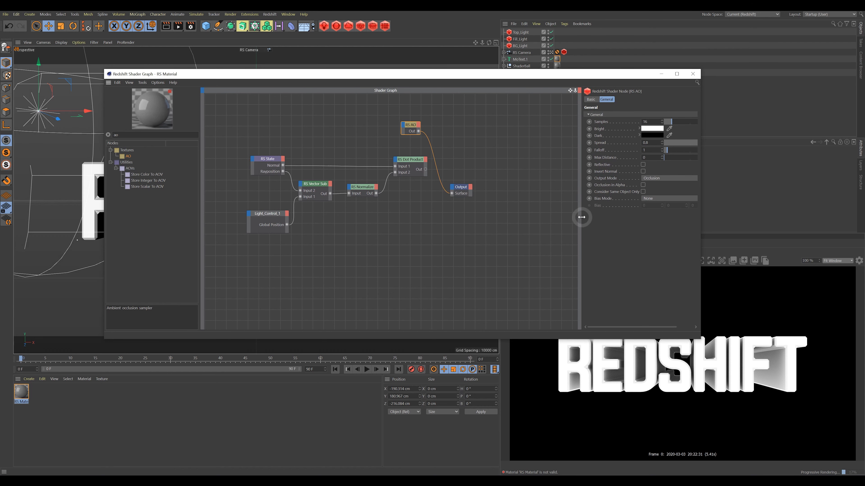
pyautogui.moveTo(581, 217); pyautogui.dragTo(487, 217)
pyautogui.click(535, 197)
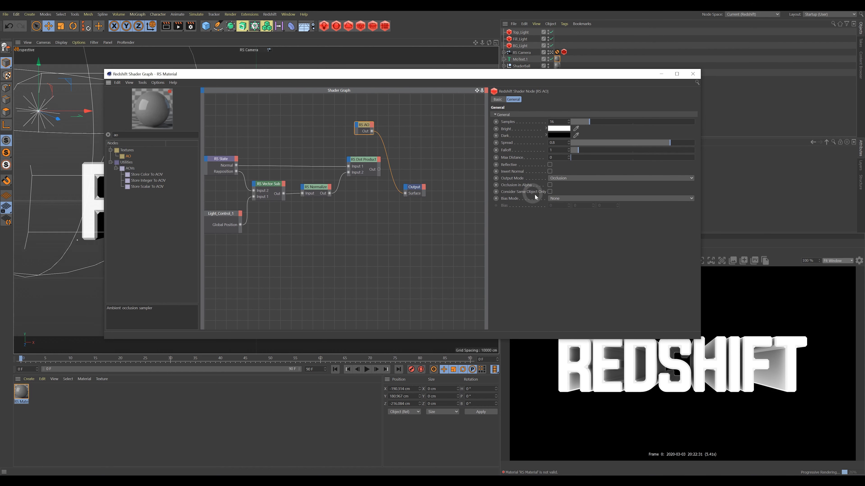
pyautogui.moveTo(674, 144)
pyautogui.mouseDown()
pyautogui.moveTo(691, 145)
pyautogui.moveTo(575, 141)
pyautogui.moveTo(662, 143)
pyautogui.mouseUp()
pyautogui.moveTo(575, 150)
pyautogui.mouseDown()
pyautogui.moveTo(594, 154)
pyautogui.moveTo(578, 155)
pyautogui.mouseUp()
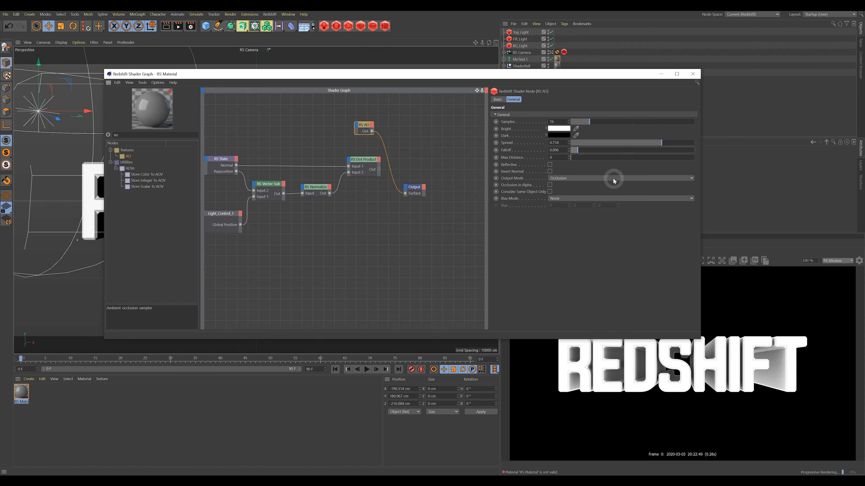
pyautogui.moveTo(572, 158)
pyautogui.mouseDown()
pyautogui.moveTo(552, 159)
pyautogui.moveTo(582, 154)
pyautogui.mouseUp()
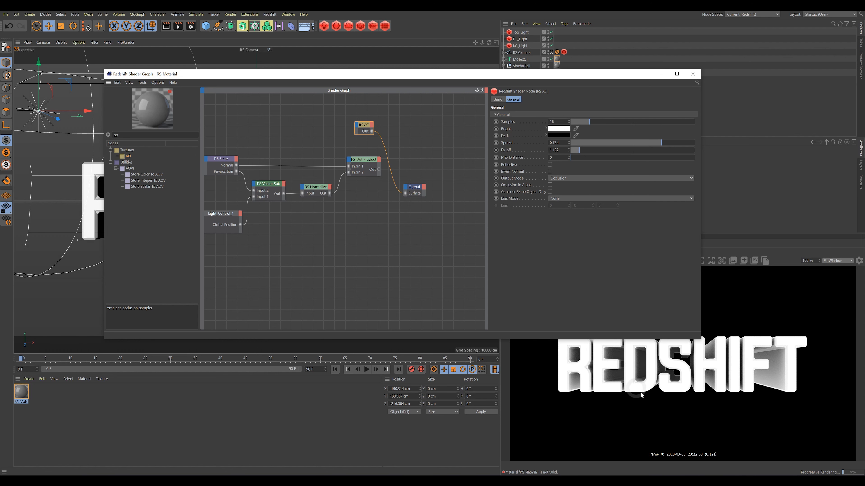
# Rearrange the Dot Product and AO nodes and reposition the shader graph window.
pyautogui.moveTo(567, 77); pyautogui.dragTo(559, 87)
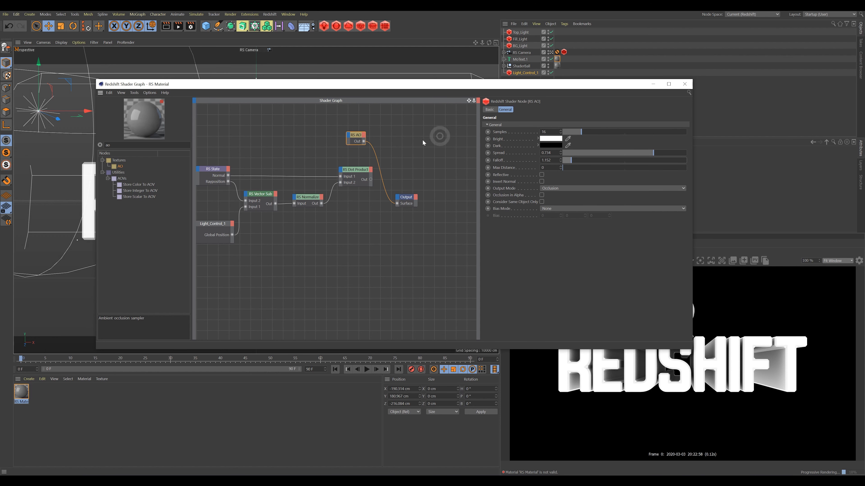
pyautogui.moveTo(360, 173); pyautogui.dragTo(336, 167)
pyautogui.moveTo(357, 137); pyautogui.dragTo(331, 136)
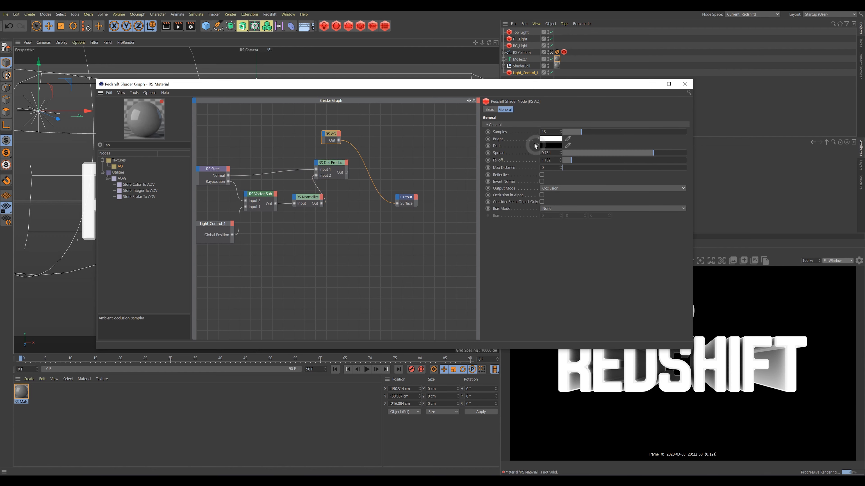
pyautogui.moveTo(503, 88); pyautogui.dragTo(459, 63)
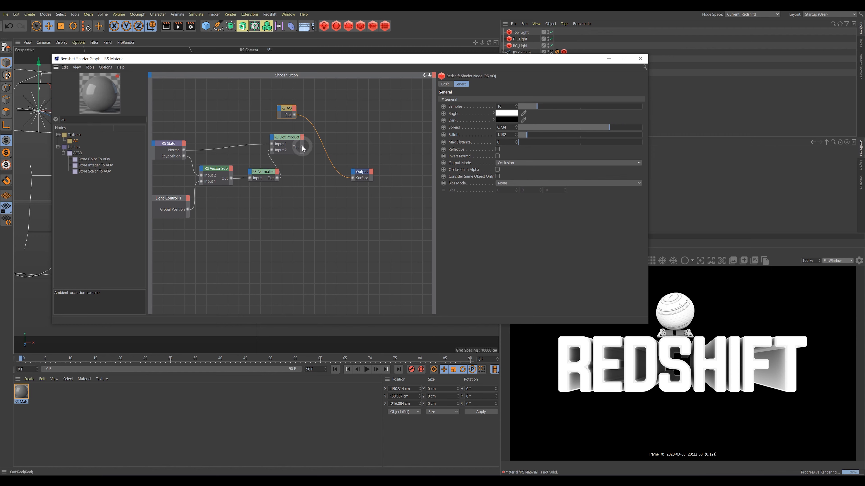
# Add an RS Mul node via 'mul' and wire the AO and Dot Product results into it.
pyautogui.moveTo(302, 147); pyautogui.dragTo(353, 182)
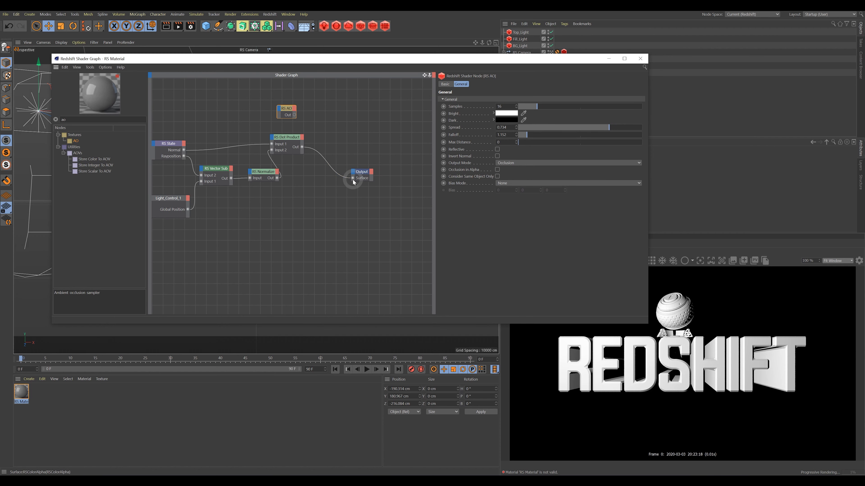
pyautogui.click(403, 254)
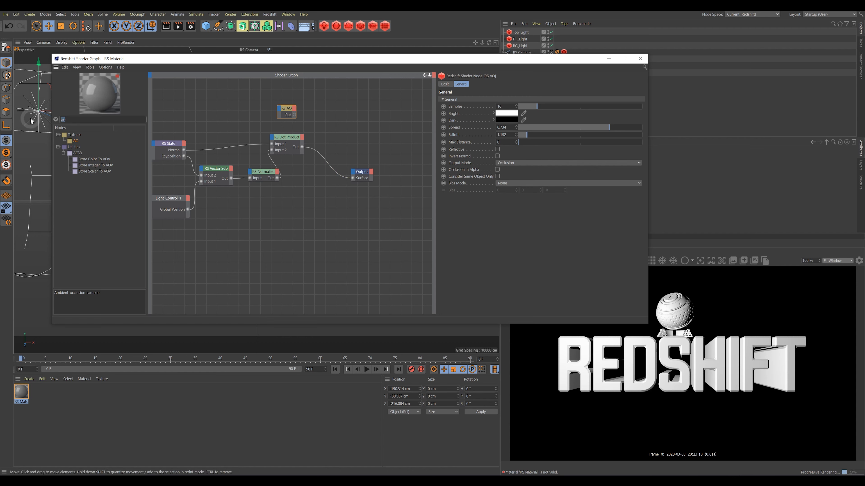
pyautogui.press('BackSpace')
pyautogui.press('BackSpace')
pyautogui.write('multi')
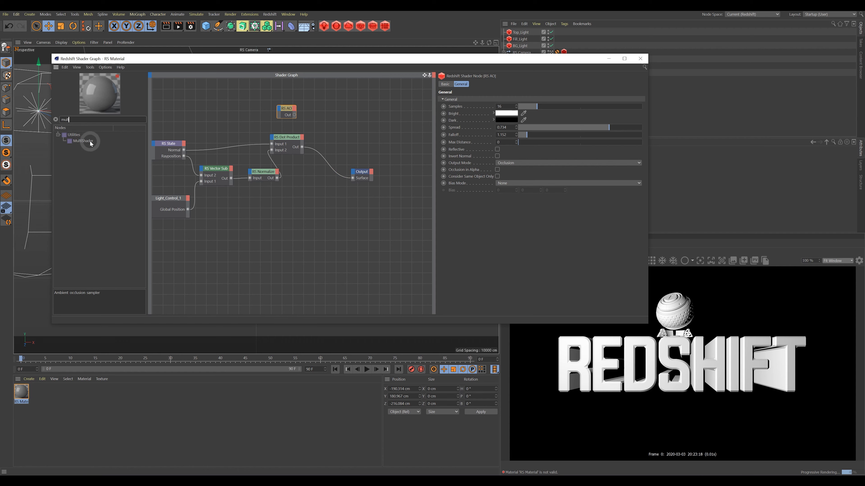
pyautogui.press('BackSpace')
pyautogui.press('BackSpace')
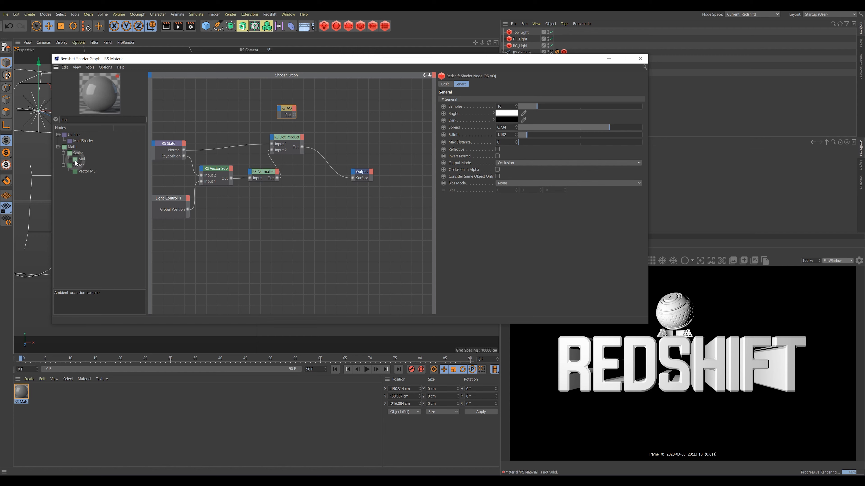
pyautogui.moveTo(74, 159); pyautogui.dragTo(343, 137)
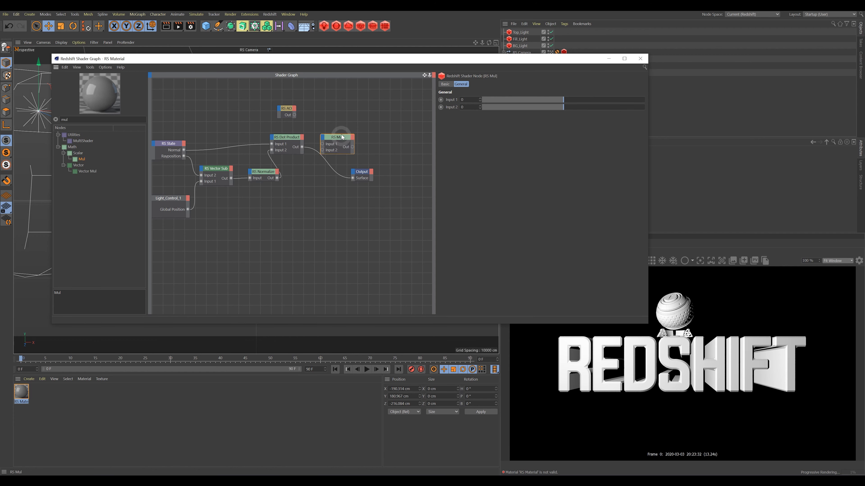
pyautogui.moveTo(301, 116); pyautogui.dragTo(353, 178)
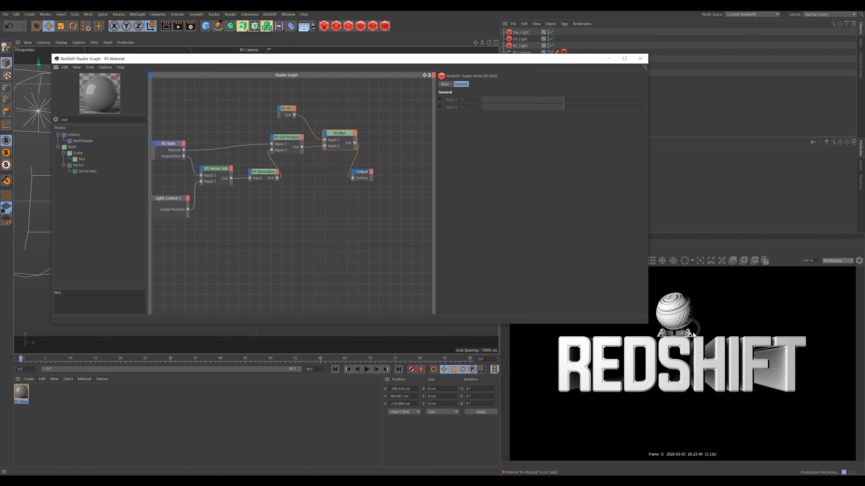
# Rearrange the Output, Mul, Dot Product and Normalize nodes into a tidier layout.
pyautogui.moveTo(361, 172); pyautogui.dragTo(399, 171)
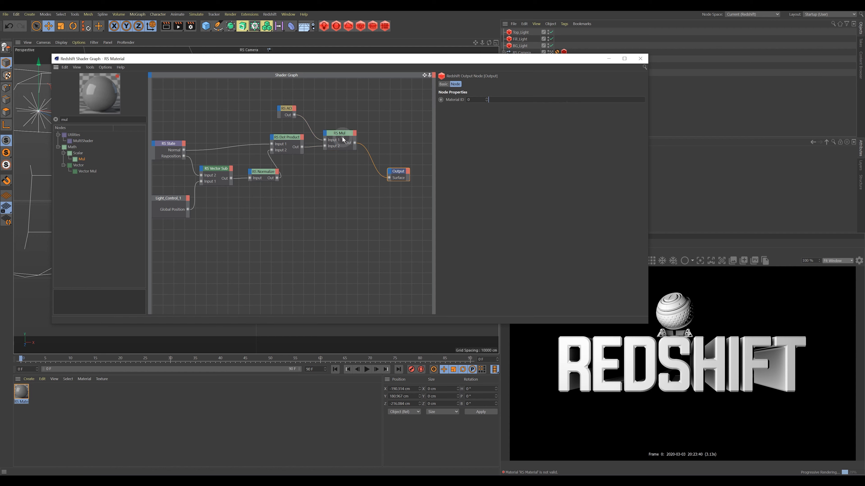
pyautogui.moveTo(343, 140); pyautogui.dragTo(356, 175)
pyautogui.moveTo(289, 141)
pyautogui.mouseDown()
pyautogui.moveTo(308, 176)
pyautogui.moveTo(302, 148)
pyautogui.mouseUp()
pyautogui.click(261, 174)
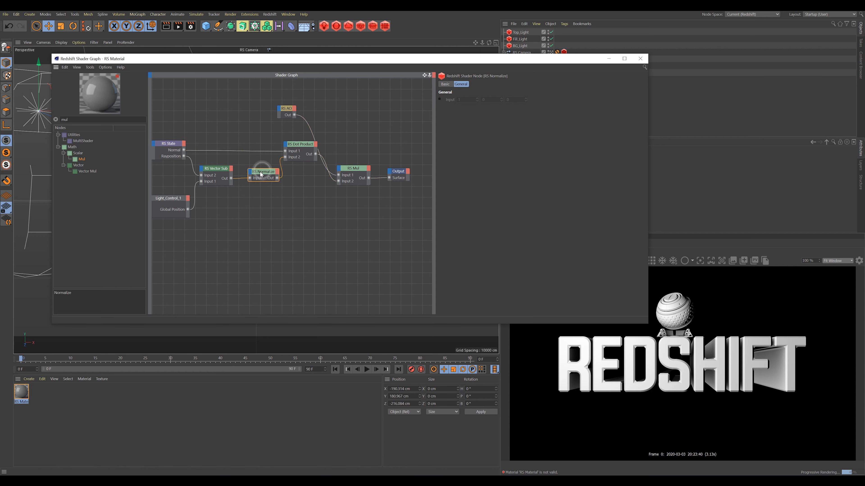
pyautogui.moveTo(262, 174); pyautogui.dragTo(255, 174)
pyautogui.click(298, 146)
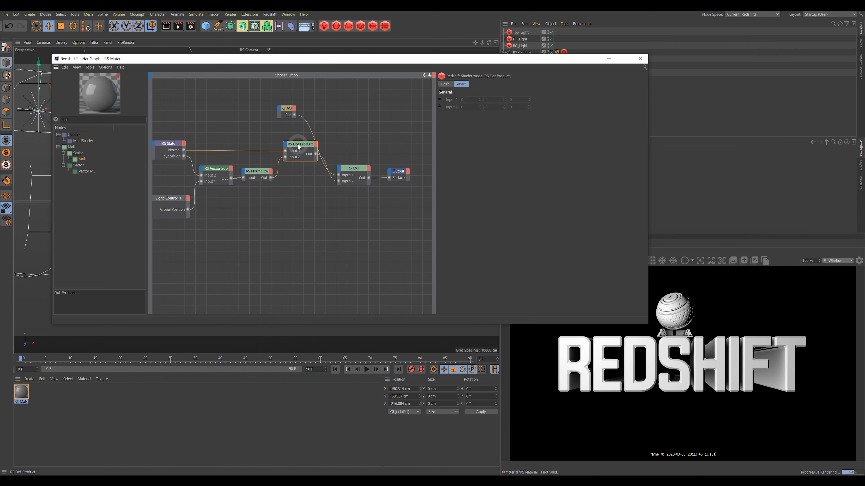
pyautogui.moveTo(299, 146); pyautogui.dragTo(296, 146)
pyautogui.click(287, 111)
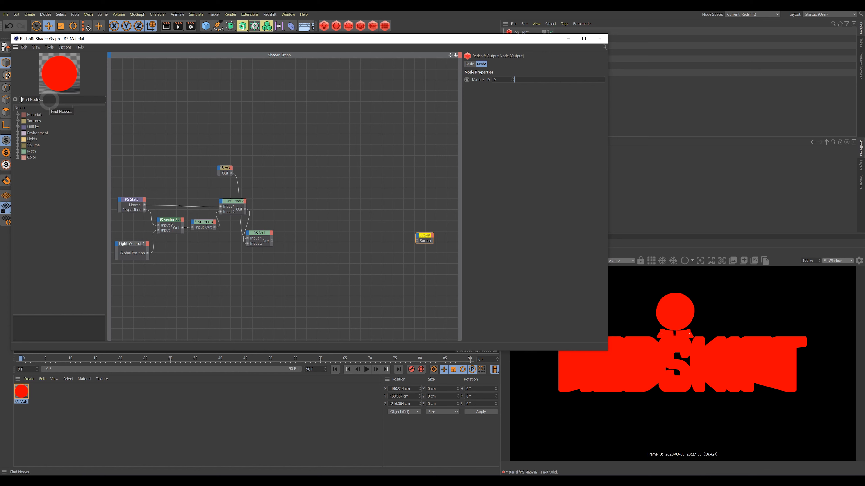
# Add an RS Ramp node via 'ram' and feed the RS Mul result into its input.
pyautogui.write('ramp')
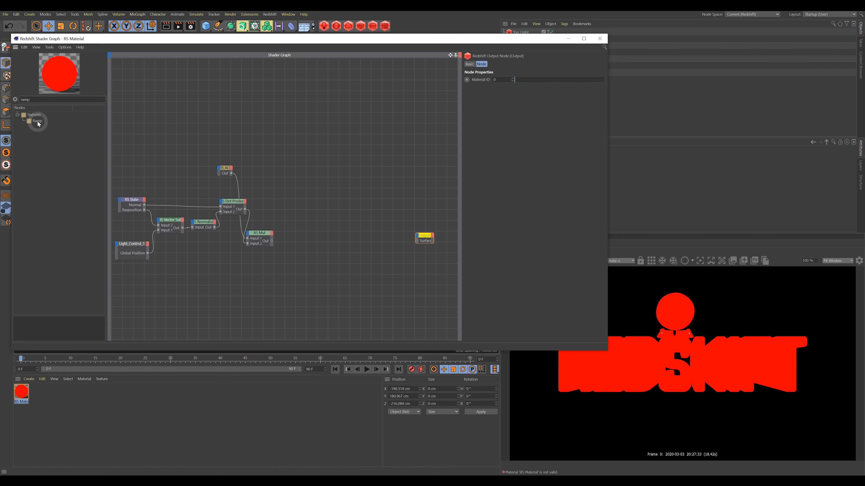
pyautogui.moveTo(36, 120); pyautogui.dragTo(312, 202)
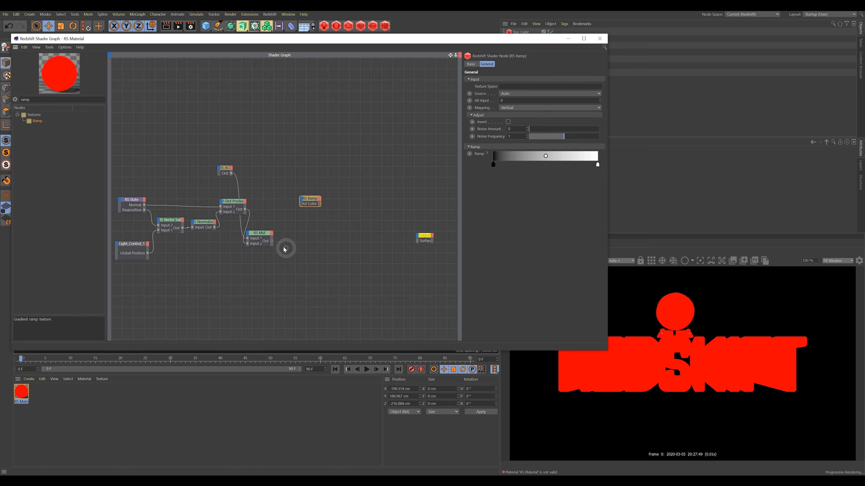
pyautogui.moveTo(272, 240); pyautogui.dragTo(330, 232)
pyautogui.click(342, 201)
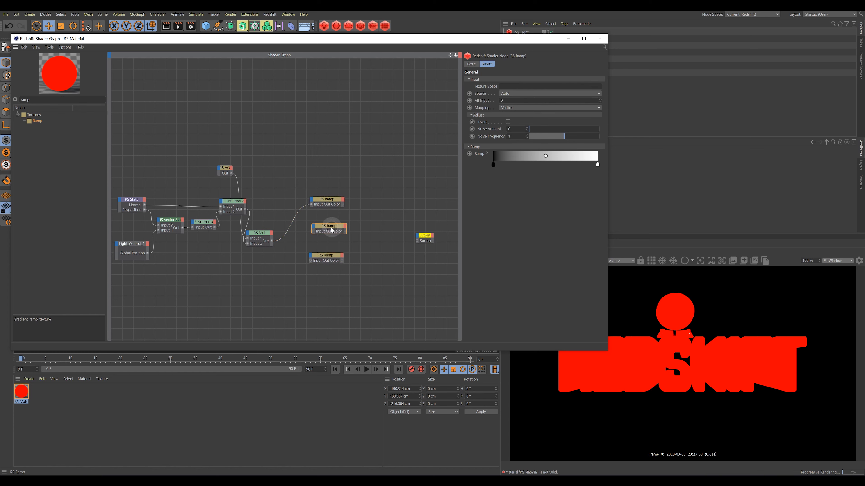
# Connect the top Ramp's Out Color to the Output Surface.
pyautogui.click(326, 201)
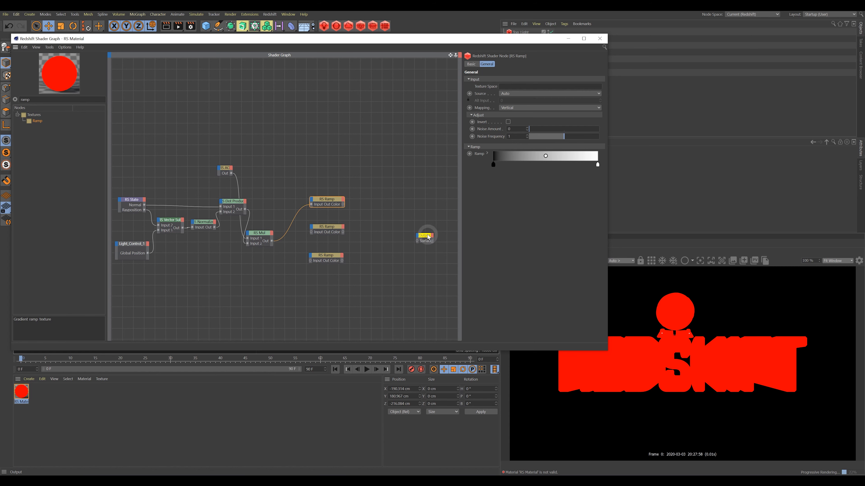
pyautogui.moveTo(429, 237); pyautogui.dragTo(428, 235)
pyautogui.click(348, 206)
pyautogui.moveTo(343, 205)
pyautogui.mouseDown()
pyautogui.moveTo(395, 242)
pyautogui.moveTo(424, 239)
pyautogui.moveTo(420, 230)
pyautogui.mouseUp()
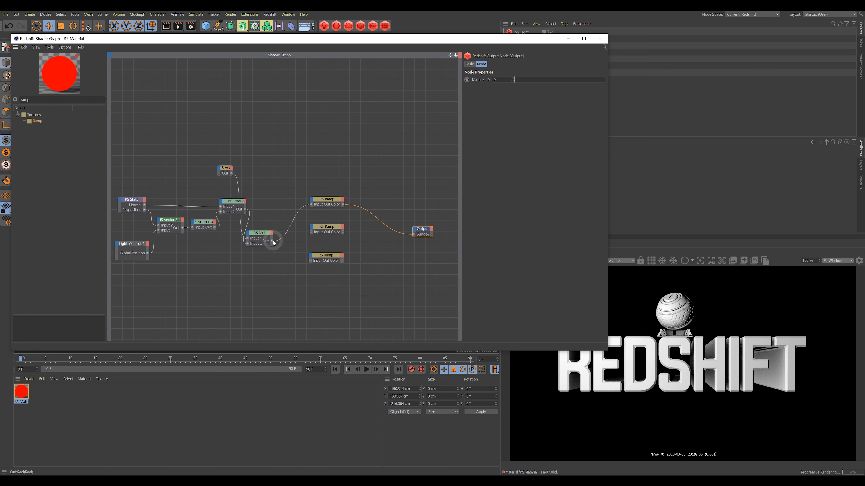
# Keep the top Ramp on Output and pull its gradient stops inward for a hard black-white edge.
pyautogui.moveTo(380, 243); pyautogui.dragTo(415, 235)
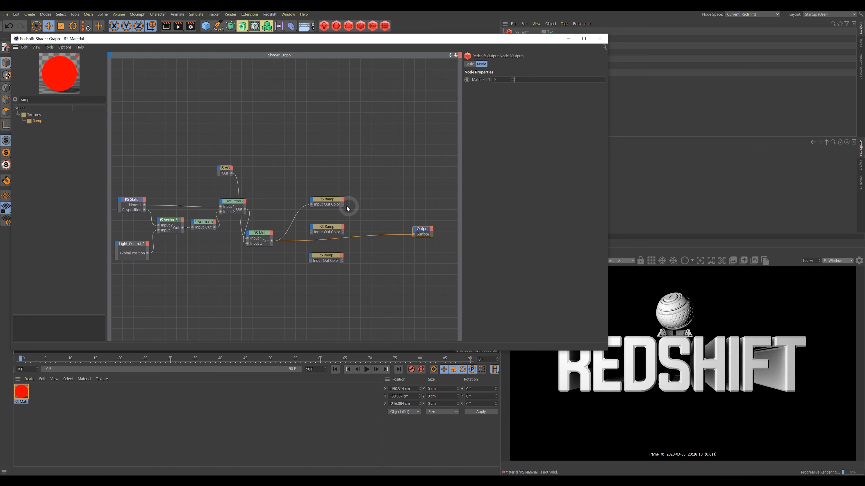
pyautogui.moveTo(414, 236); pyautogui.dragTo(414, 235)
pyautogui.click(336, 202)
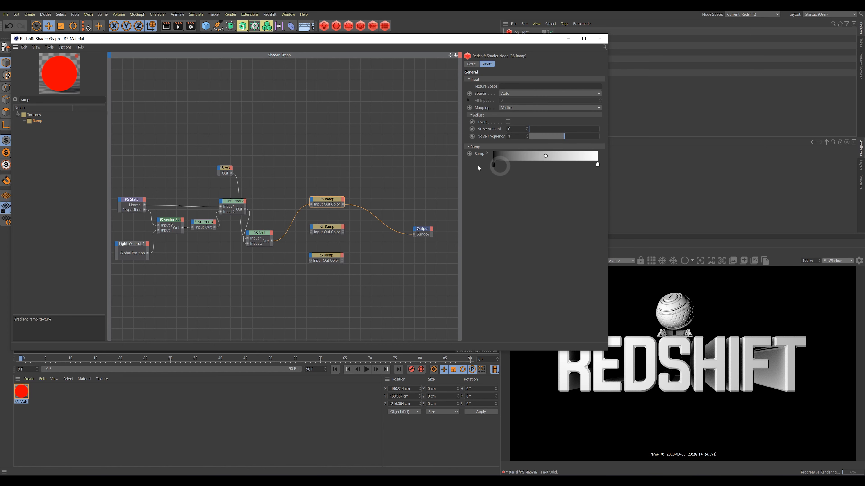
pyautogui.moveTo(486, 39); pyautogui.dragTo(471, 32)
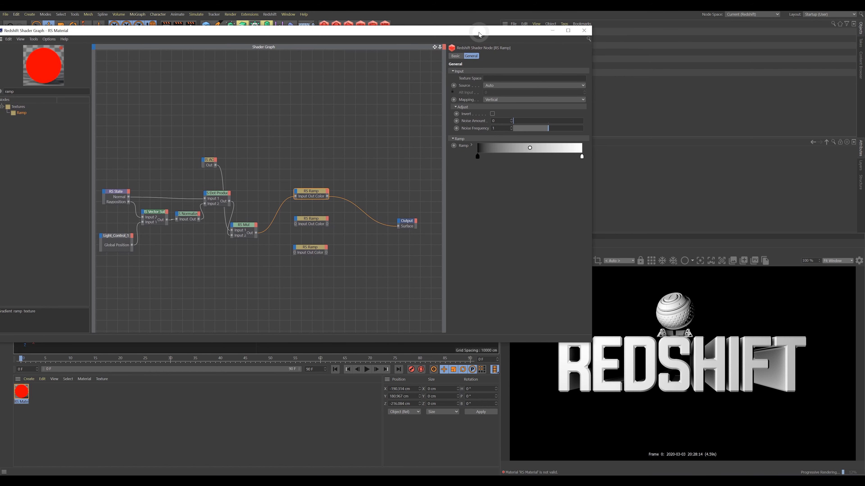
pyautogui.moveTo(581, 157)
pyautogui.mouseDown()
pyautogui.moveTo(471, 159)
pyautogui.moveTo(588, 162)
pyautogui.mouseUp()
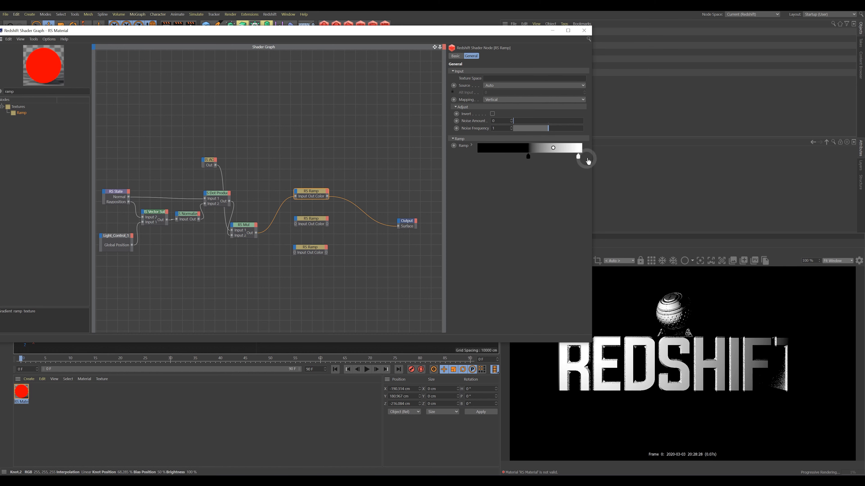
pyautogui.moveTo(528, 160); pyautogui.dragTo(554, 162)
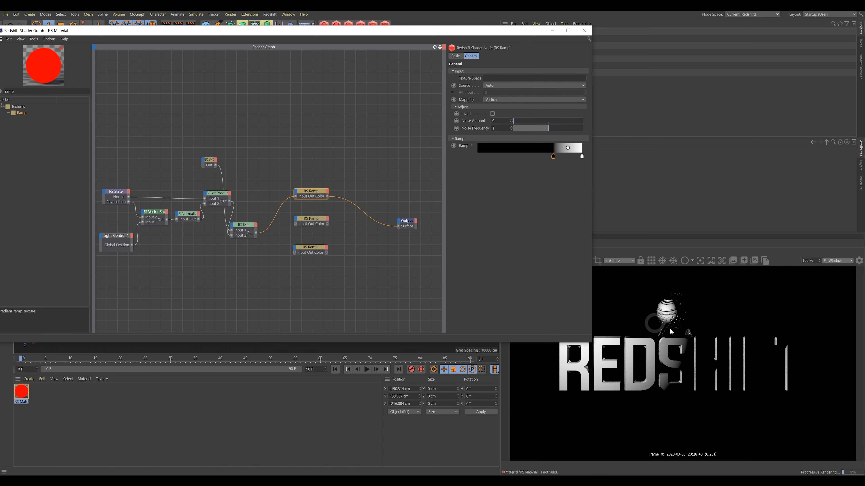
# Feed the RS Mul result into the middle Ramp node.
pyautogui.click(311, 220)
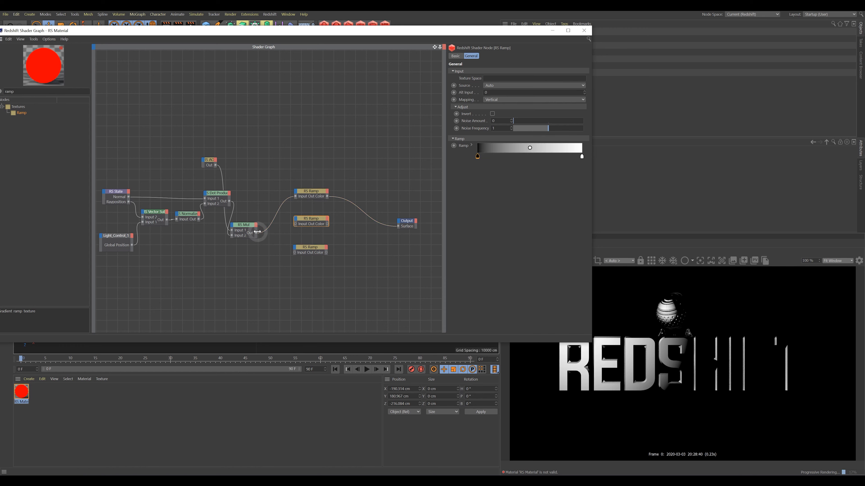
pyautogui.moveTo(258, 235); pyautogui.dragTo(398, 226)
pyautogui.click(313, 221)
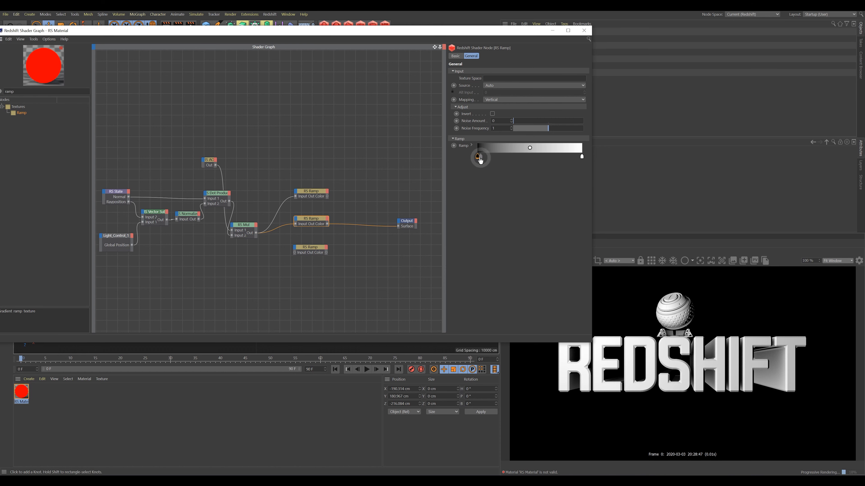
# Reshape the middle Ramp gradient with a white stop near 38.5% and black stops at the ends.
pyautogui.moveTo(479, 158)
pyautogui.mouseDown()
pyautogui.moveTo(534, 163)
pyautogui.moveTo(559, 177)
pyautogui.moveTo(523, 160)
pyautogui.moveTo(476, 159)
pyautogui.mouseUp()
pyautogui.doubleClick(491, 157)
pyautogui.click(479, 188)
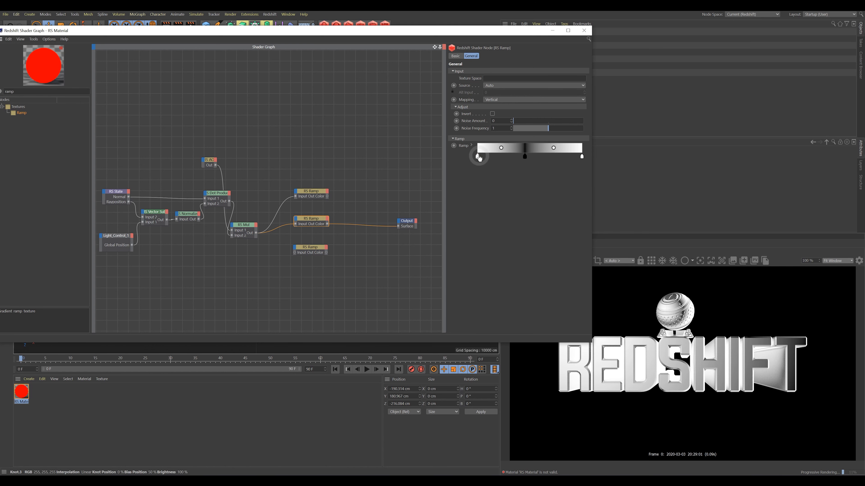
pyautogui.moveTo(477, 158); pyautogui.dragTo(477, 178)
pyautogui.moveTo(525, 159); pyautogui.dragTo(463, 159)
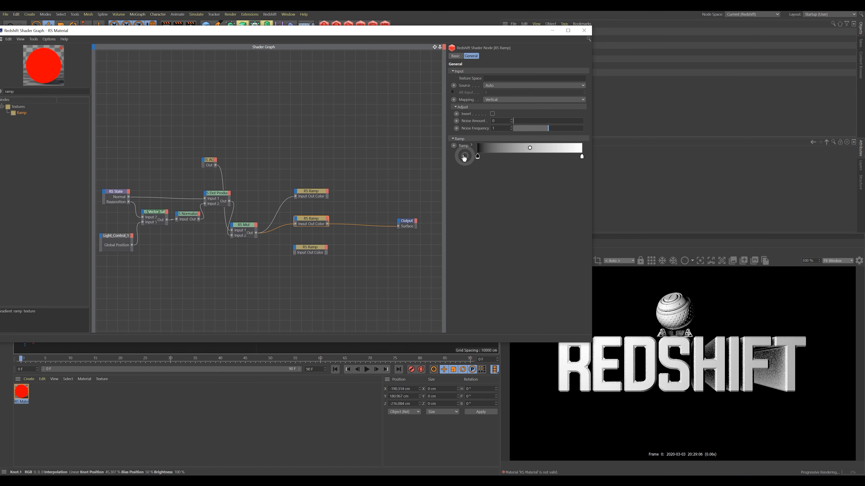
pyautogui.moveTo(574, 161); pyautogui.dragTo(526, 161)
pyautogui.click(537, 157)
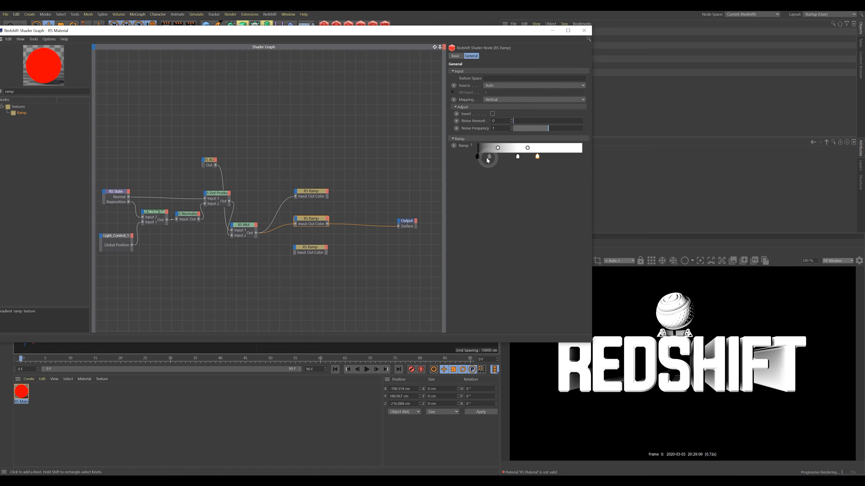
pyautogui.moveTo(477, 158); pyautogui.dragTo(582, 156)
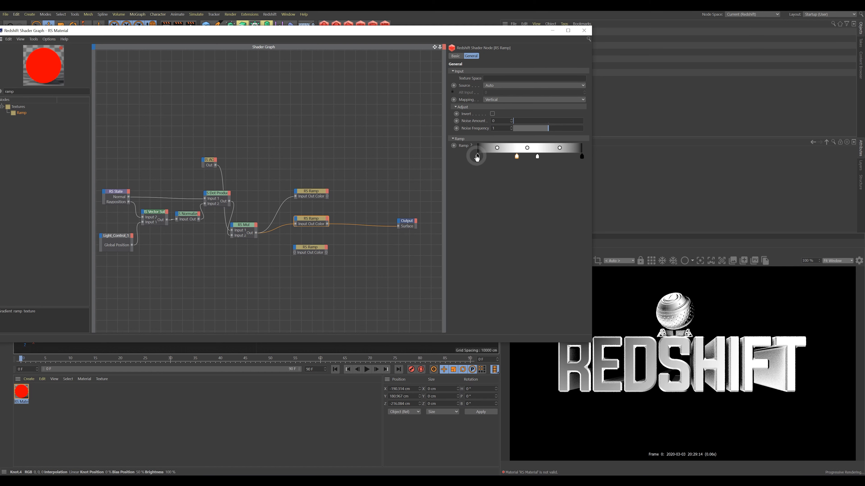
# Refine the black end stops and remove an extra white stop for black–white–black banding.
pyautogui.moveTo(478, 158); pyautogui.dragTo(502, 159)
pyautogui.moveTo(581, 159); pyautogui.dragTo(563, 158)
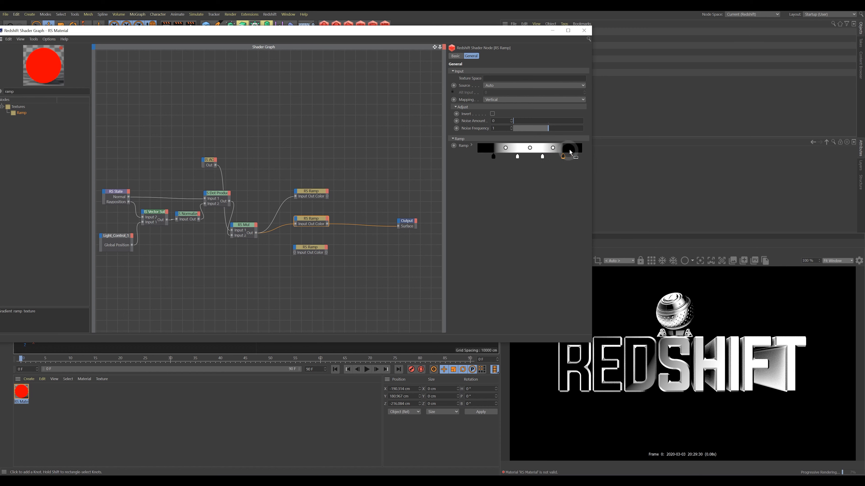
pyautogui.moveTo(494, 157); pyautogui.dragTo(541, 157)
pyautogui.click(543, 158)
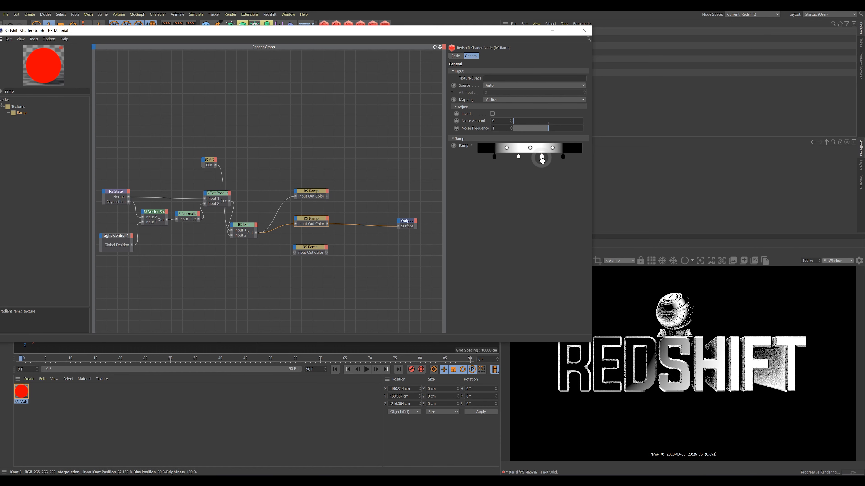
pyautogui.click(519, 158)
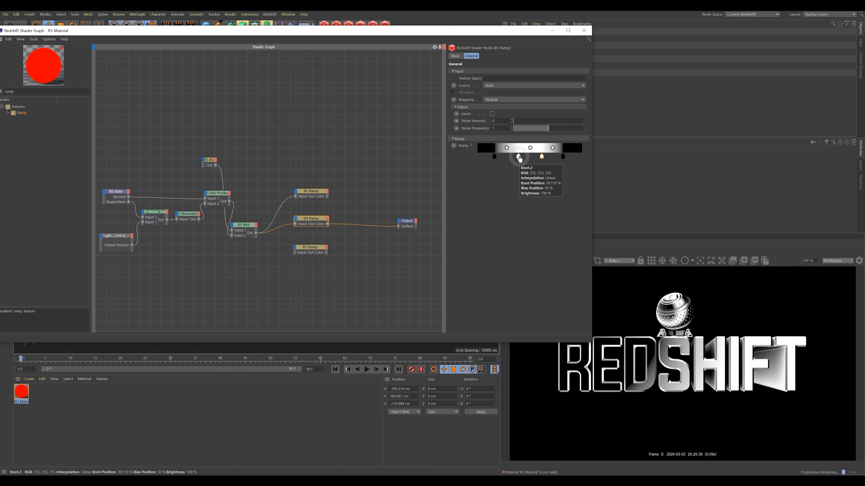
pyautogui.click(519, 161)
pyautogui.moveTo(520, 164); pyautogui.dragTo(520, 191)
pyautogui.moveTo(541, 157); pyautogui.dragTo(531, 161)
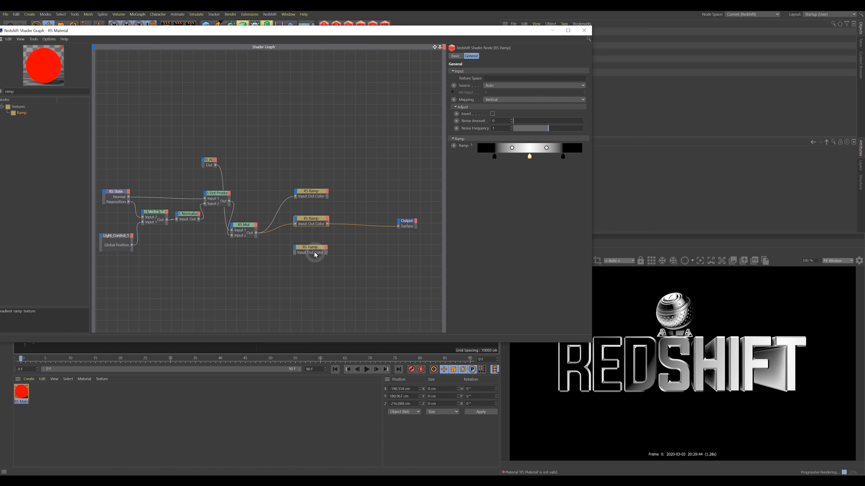
# Route RS Mul through the third Ramp into Output and tighten its white-to-black transition.
pyautogui.moveTo(256, 234); pyautogui.dragTo(295, 253)
pyautogui.moveTo(399, 225); pyautogui.dragTo(398, 226)
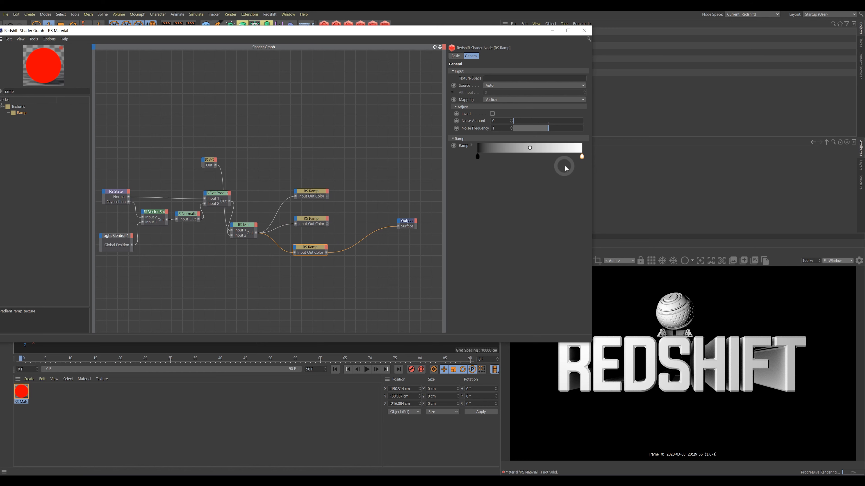
pyautogui.moveTo(582, 159); pyautogui.dragTo(475, 158)
pyautogui.moveTo(540, 164)
pyautogui.mouseDown()
pyautogui.moveTo(478, 159)
pyautogui.moveTo(506, 163)
pyautogui.mouseUp()
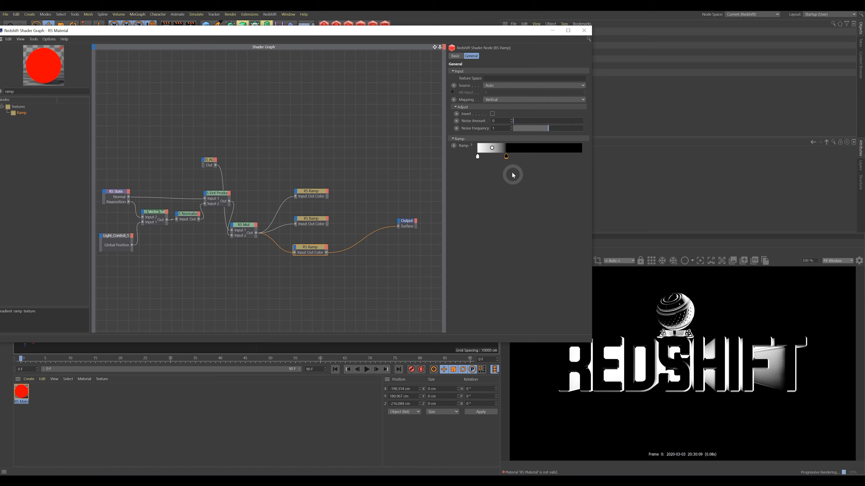
pyautogui.moveTo(506, 158); pyautogui.dragTo(499, 159)
pyautogui.click(477, 158)
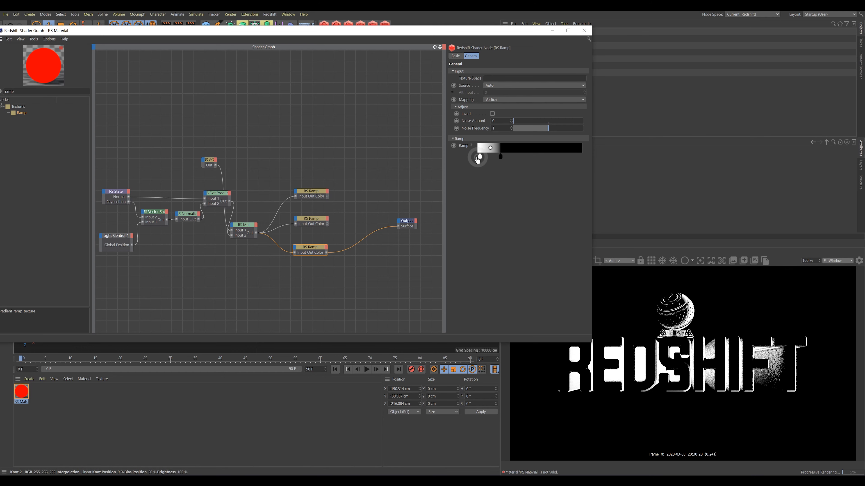
pyautogui.moveTo(488, 148); pyautogui.dragTo(489, 149)
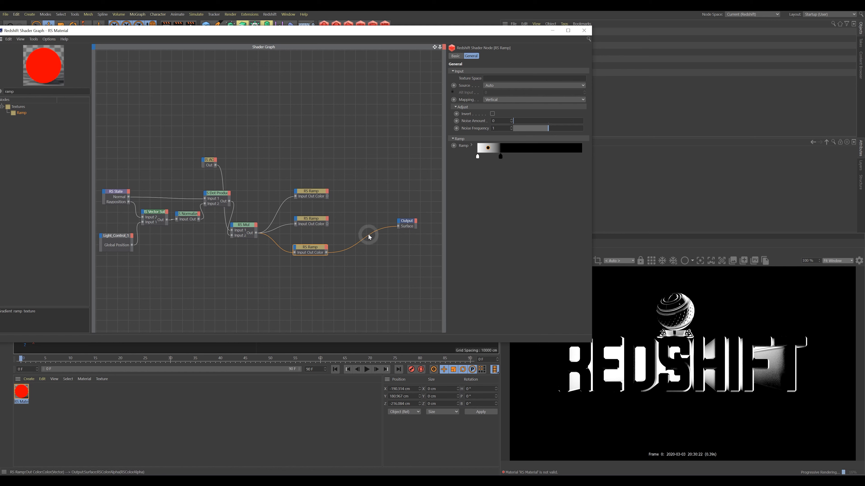
# Compare the three ramps' gradients and nudge the bottom Ramp node slightly right.
pyautogui.click(326, 197)
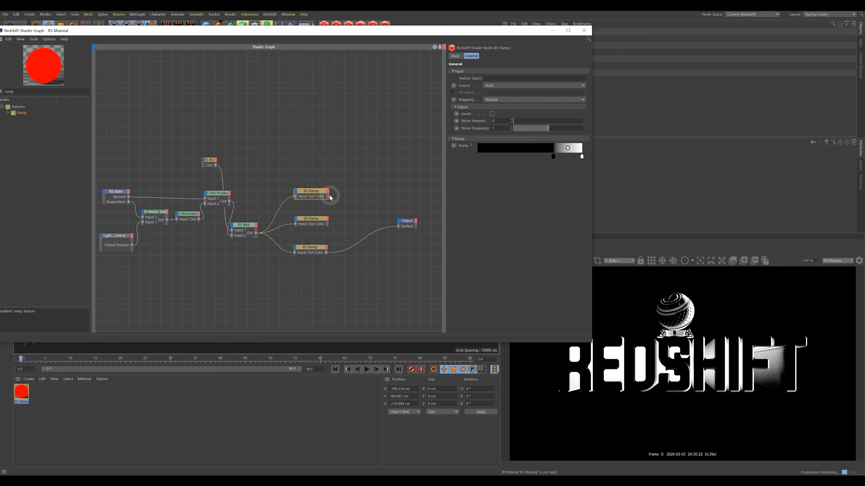
pyautogui.click(316, 221)
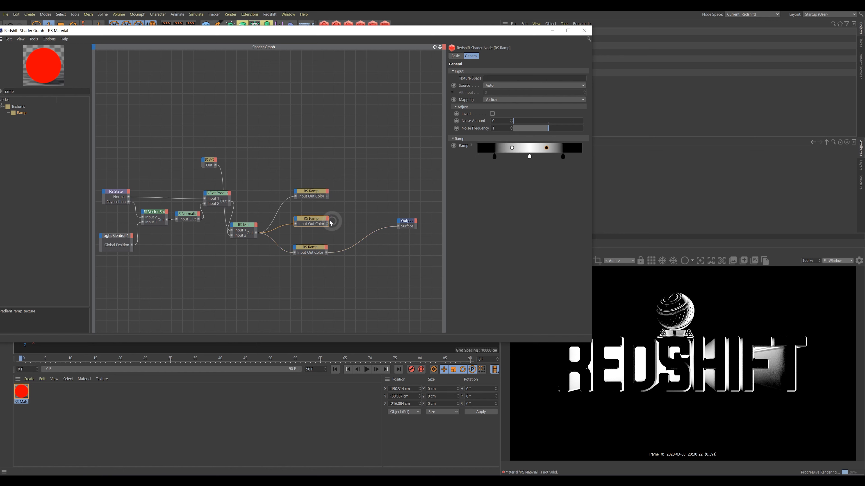
pyautogui.click(315, 250)
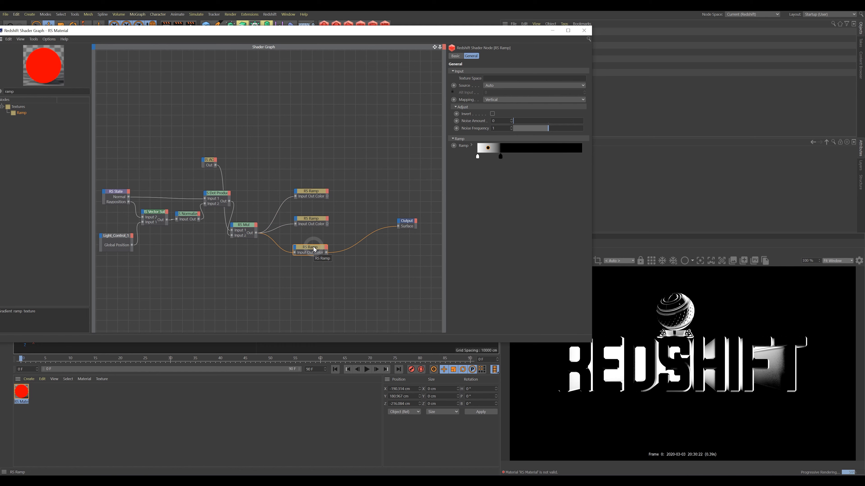
pyautogui.moveTo(315, 249); pyautogui.dragTo(317, 249)
pyautogui.moveTo(241, 34); pyautogui.dragTo(246, 37)
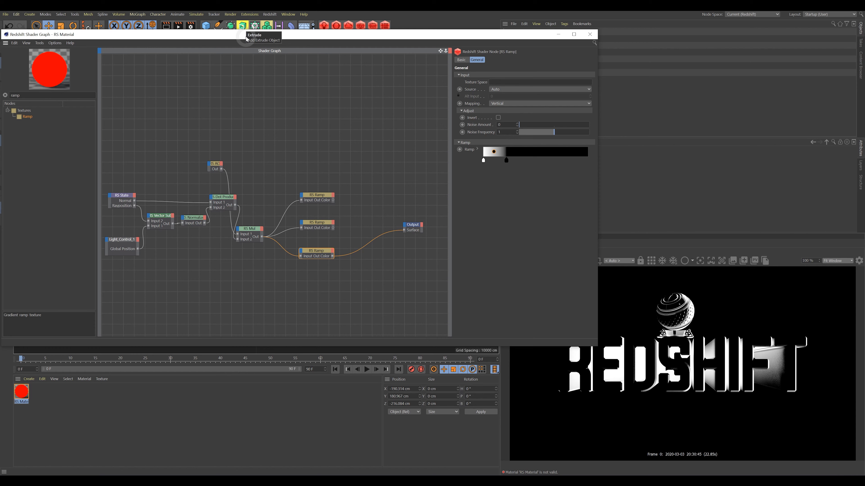
# Search 'ramp' and drag a new RS Ramp node into the shader graph.
pyautogui.moveTo(248, 39); pyautogui.dragTo(265, 39)
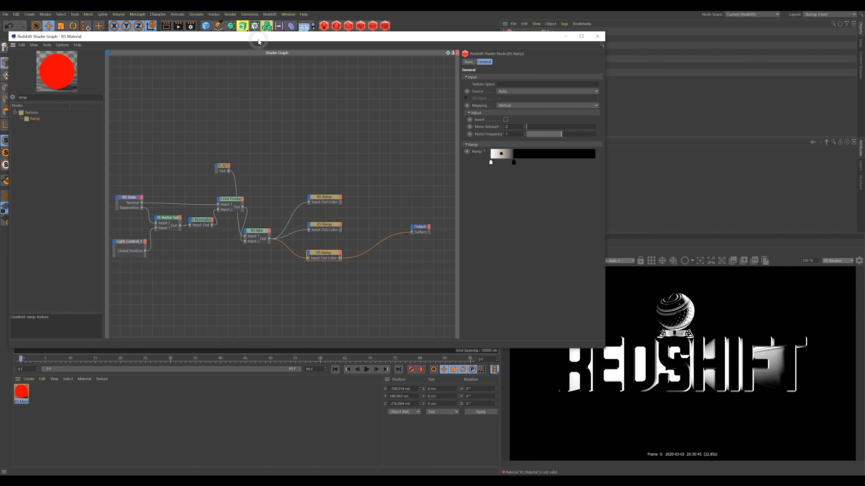
pyautogui.click(13, 97)
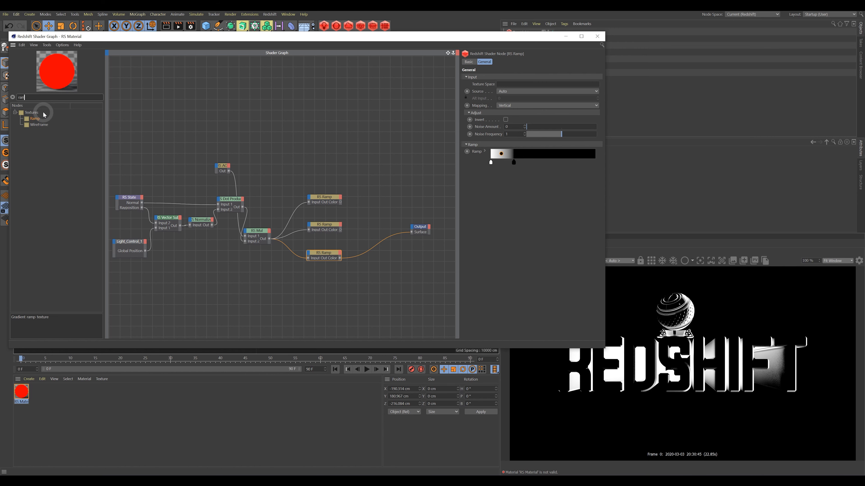
pyautogui.write('ramp')
pyautogui.moveTo(206, 122); pyautogui.dragTo(285, 140)
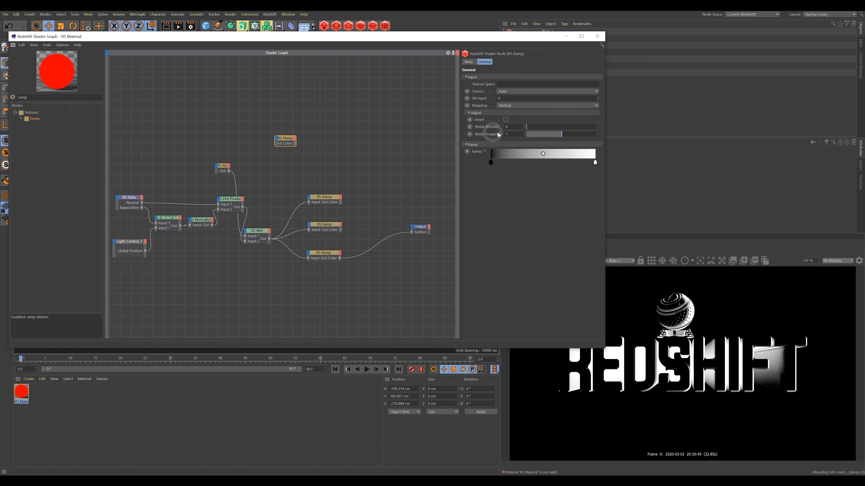
# Set the new ramp's Mapping to Circular and move it beside the Output node.
pyautogui.click(523, 105)
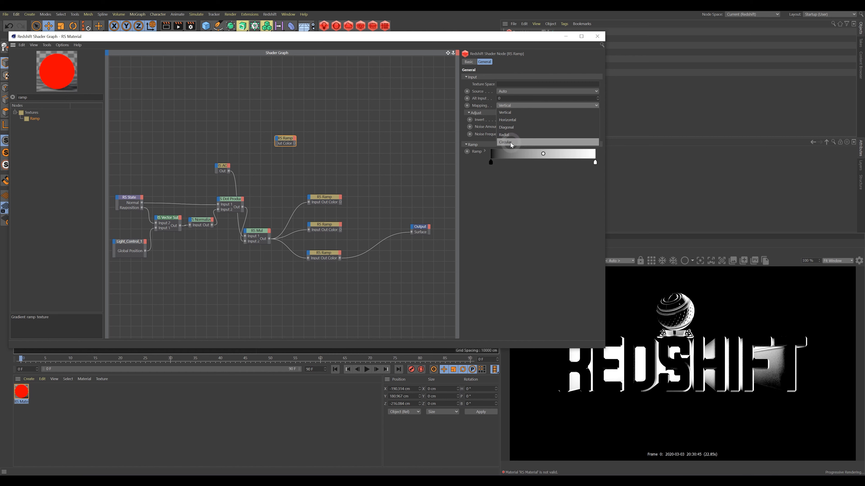
pyautogui.click(518, 142)
pyautogui.click(287, 144)
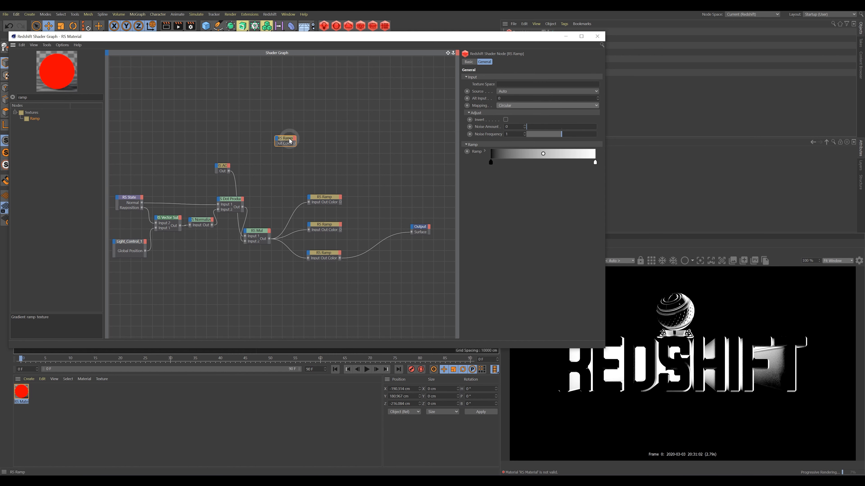
pyautogui.moveTo(288, 144)
pyautogui.mouseDown()
pyautogui.moveTo(310, 145)
pyautogui.moveTo(412, 233)
pyautogui.mouseUp()
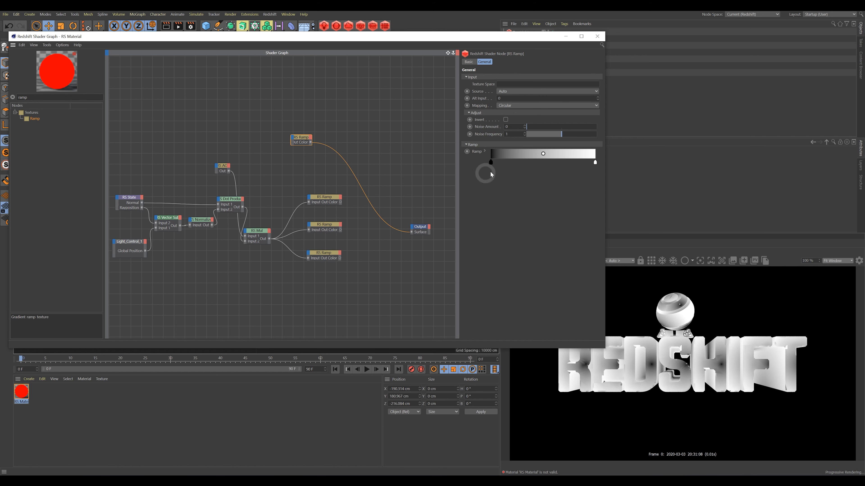
# Drag the circular ramp's black and white knots toward the middle.
pyautogui.moveTo(491, 163); pyautogui.dragTo(530, 162)
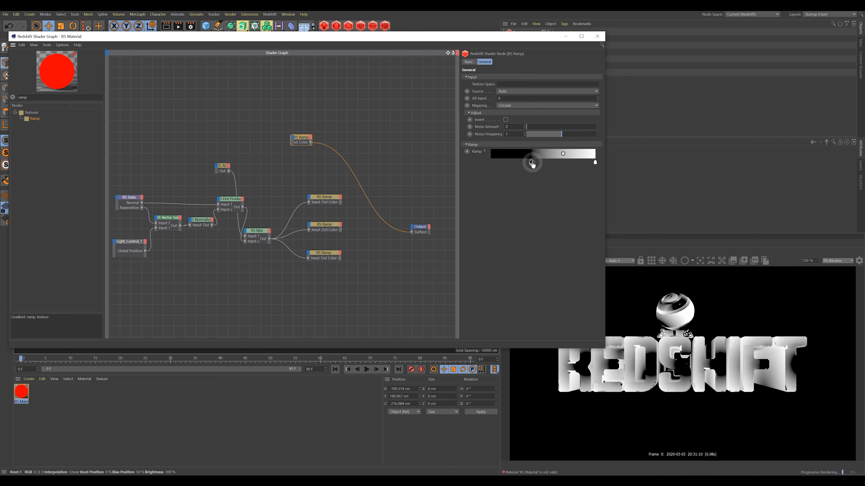
pyautogui.moveTo(595, 163); pyautogui.dragTo(533, 168)
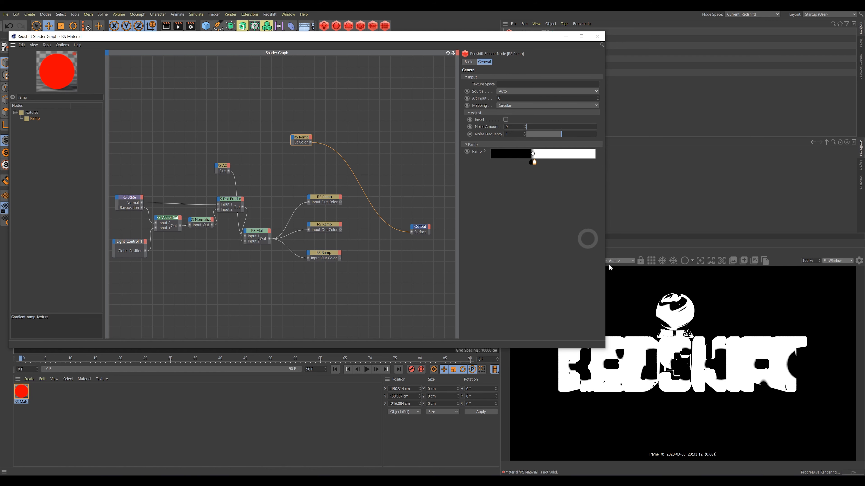
pyautogui.click(534, 164)
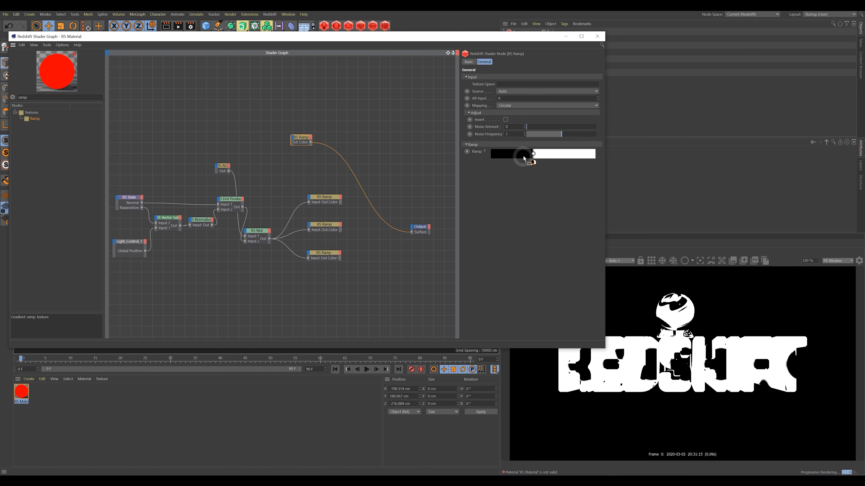
pyautogui.moveTo(532, 164); pyautogui.dragTo(509, 167)
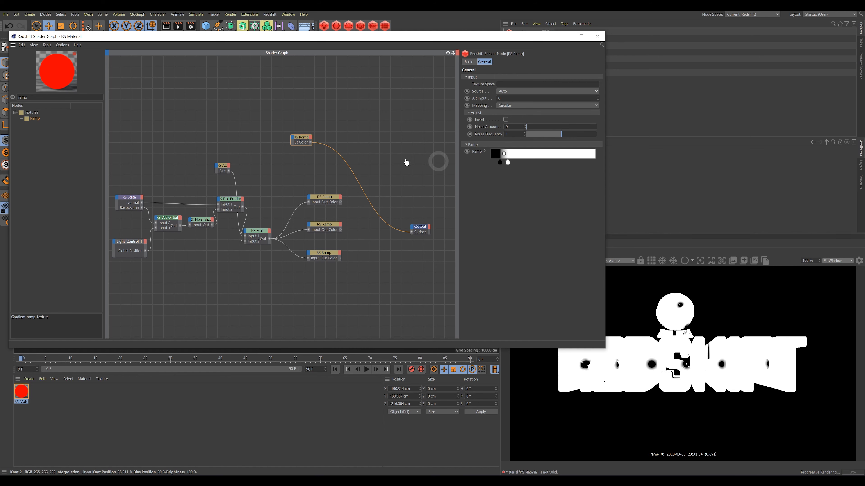
# Delete the circular RS Ramp node and select the Output node.
pyautogui.click(299, 143)
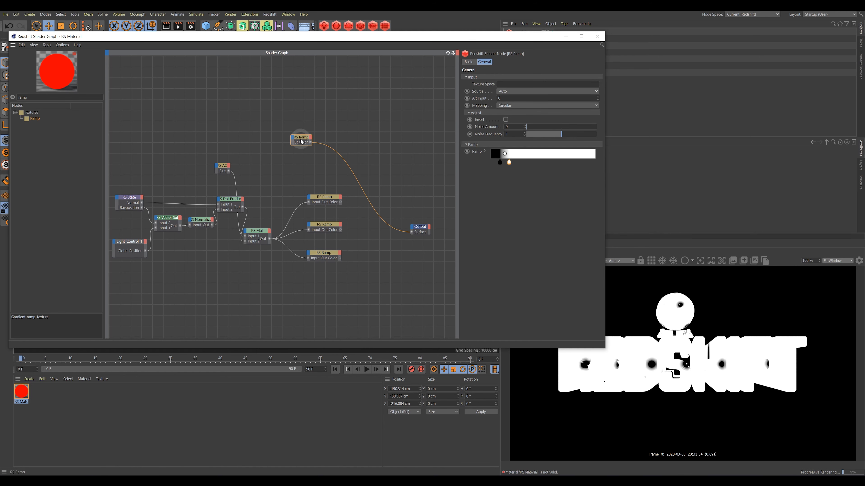
pyautogui.press('Delete')
pyautogui.click(368, 176)
pyautogui.click(419, 224)
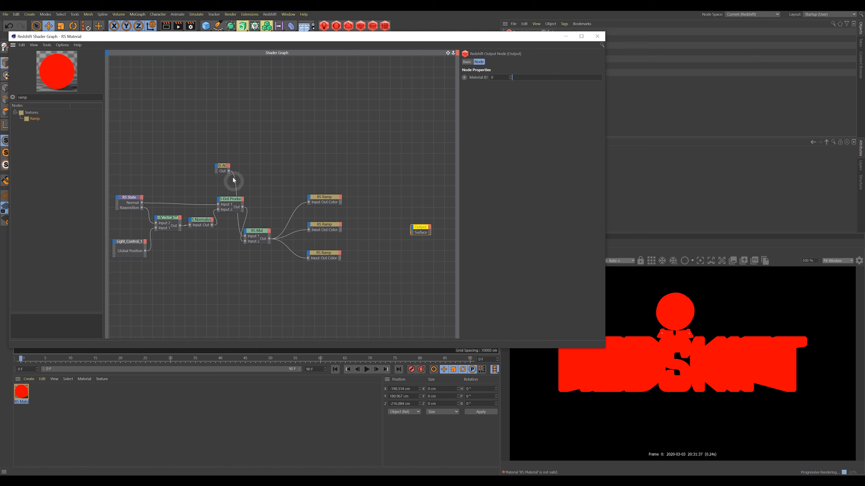
# Search 'text' and add an RS Texture node to the graph.
pyautogui.click(13, 97)
pyautogui.click(55, 99)
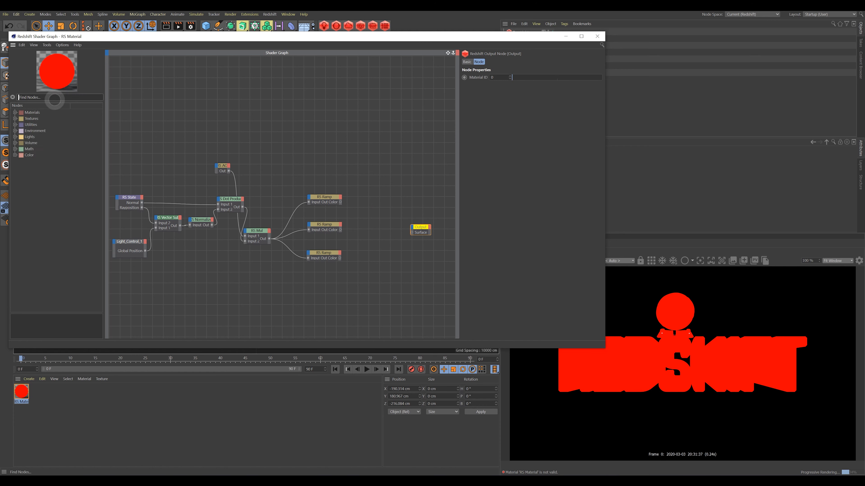
pyautogui.write('text')
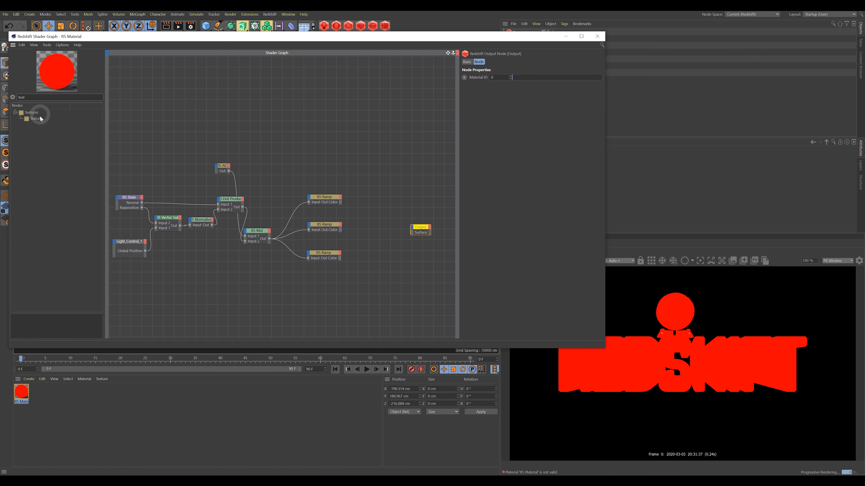
pyautogui.moveTo(39, 118); pyautogui.dragTo(239, 163)
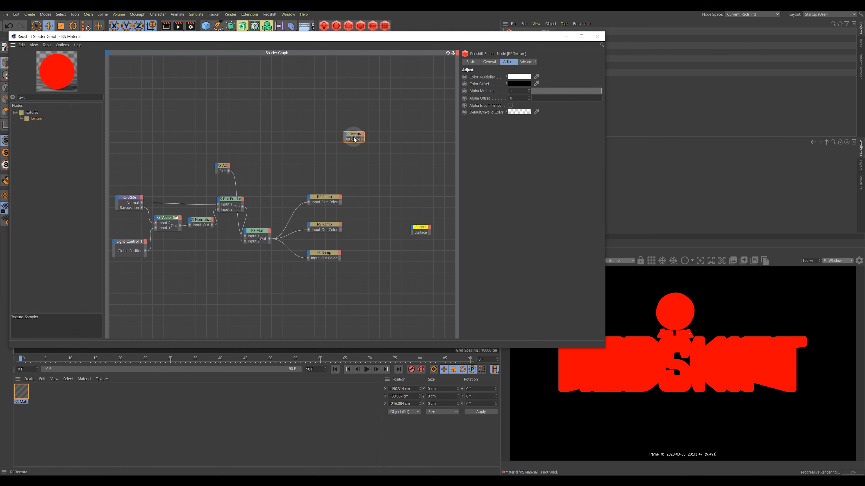
pyautogui.click(501, 62)
pyautogui.click(489, 62)
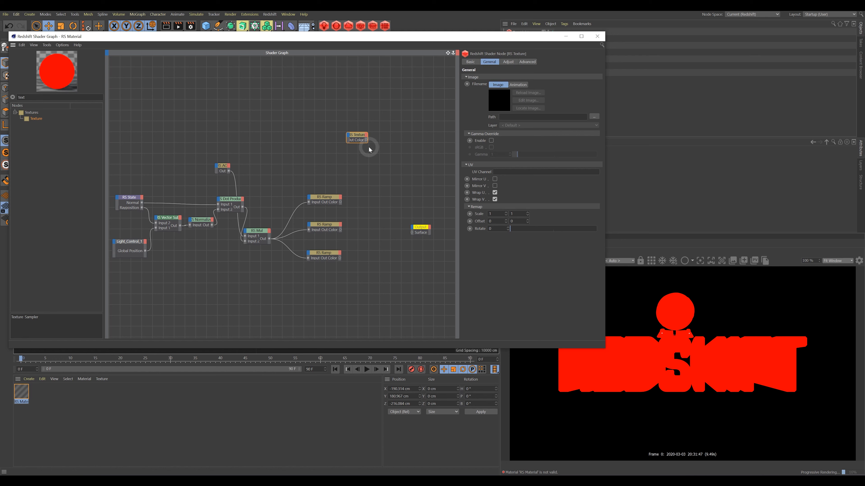
# Load halftone.png from the tex folder into the RS Texture node and position it near Output.
pyautogui.click(593, 116)
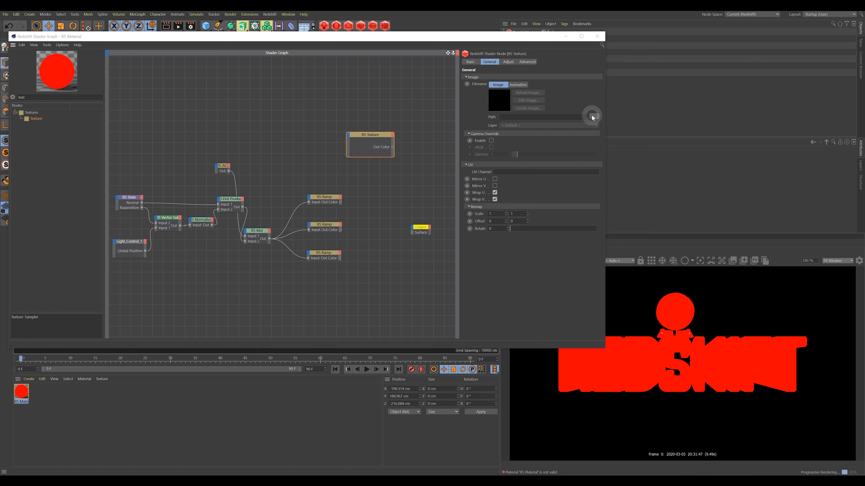
pyautogui.doubleClick(135, 70)
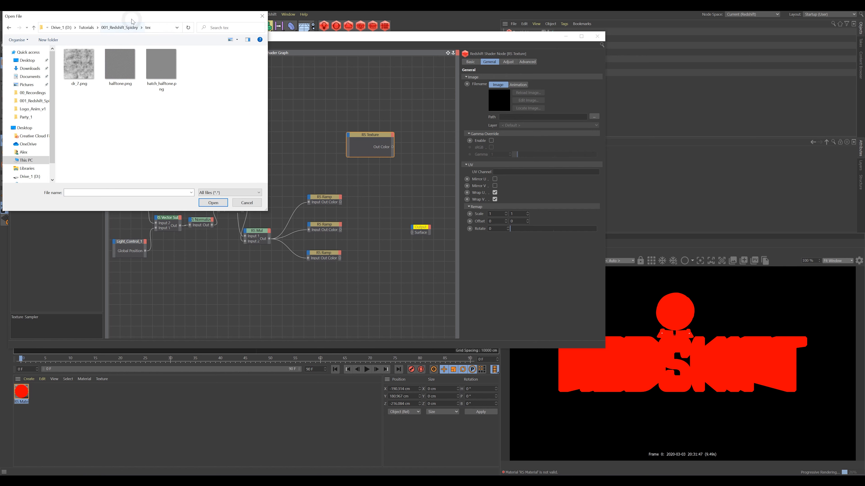
pyautogui.moveTo(132, 16); pyautogui.dragTo(161, 54)
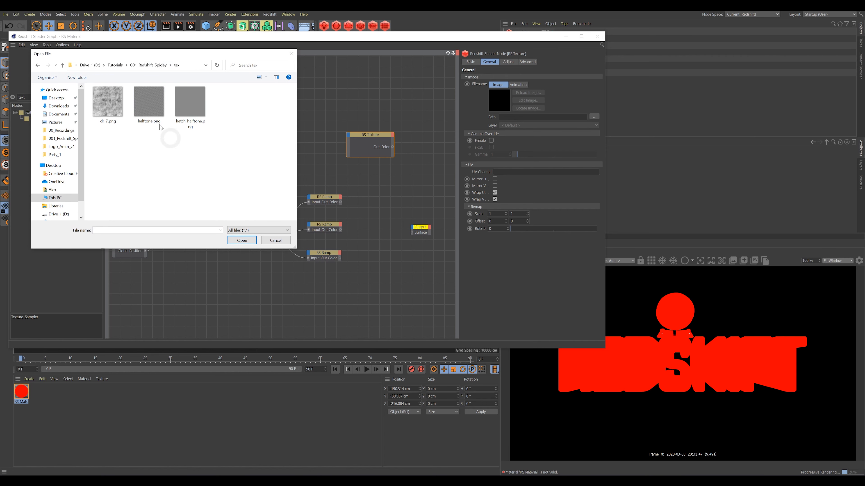
pyautogui.click(149, 105)
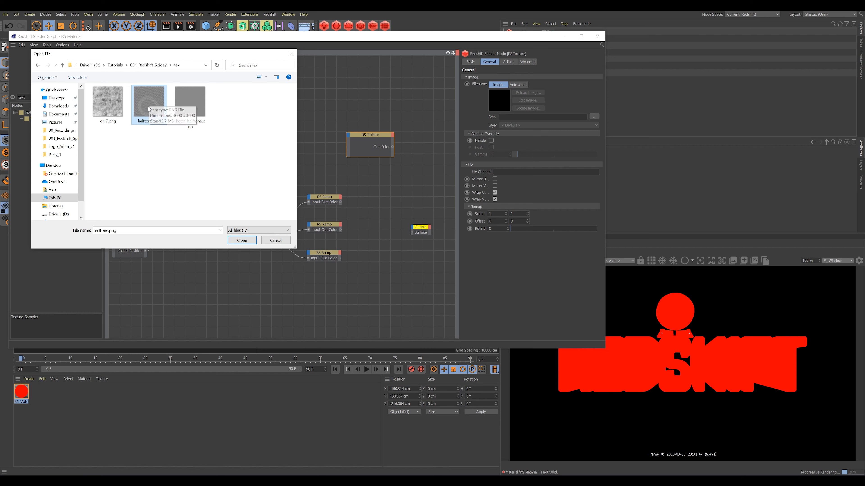
pyautogui.click(242, 241)
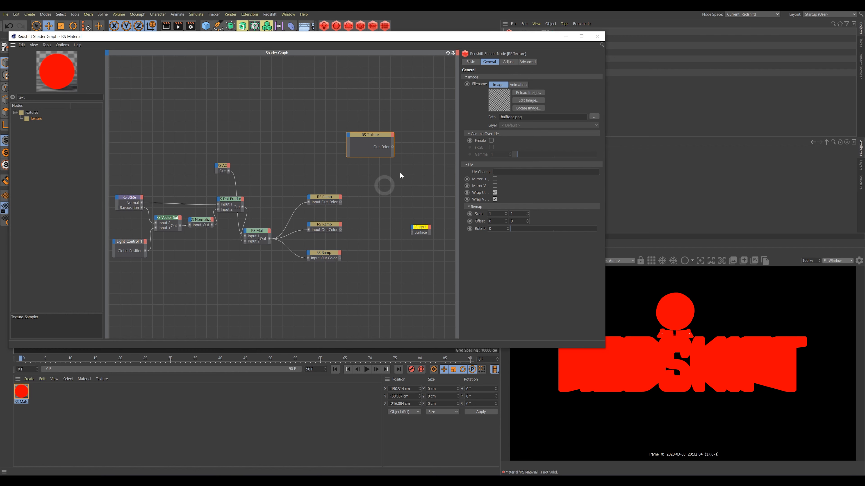
pyautogui.moveTo(369, 140); pyautogui.dragTo(412, 236)
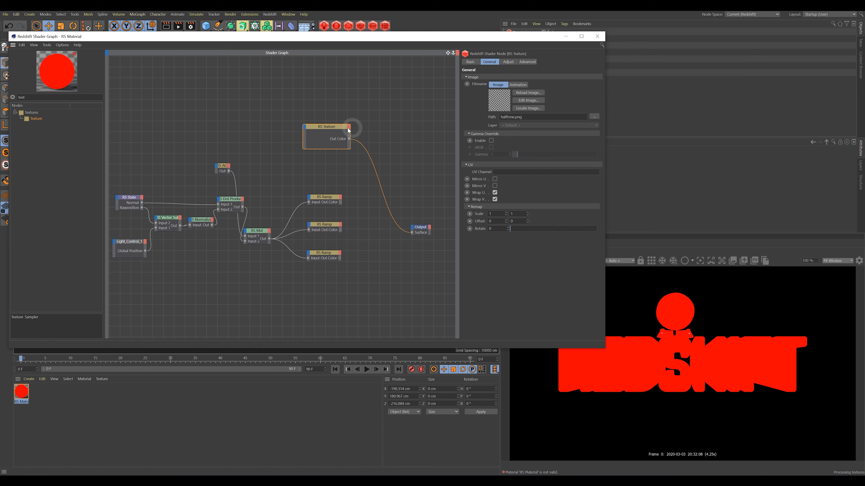
pyautogui.moveTo(338, 131); pyautogui.dragTo(324, 131)
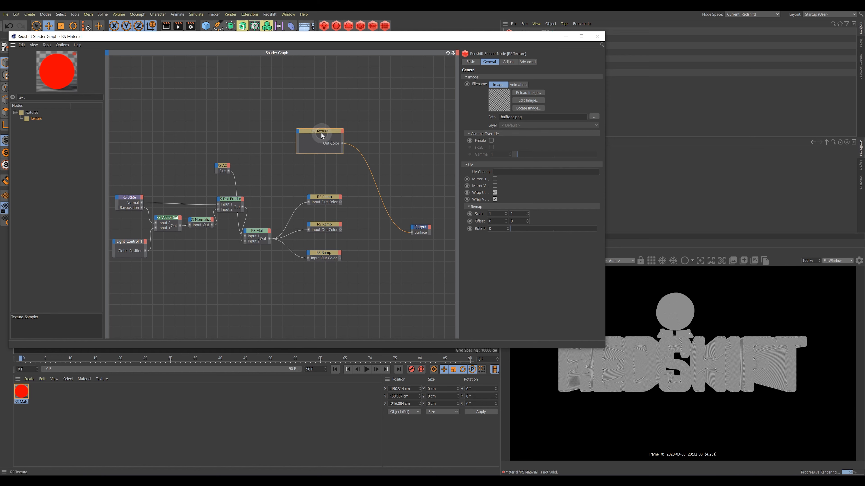
# Replace the RS Texture with an RS Camera Map node loading halftone.png.
pyautogui.press('Delete')
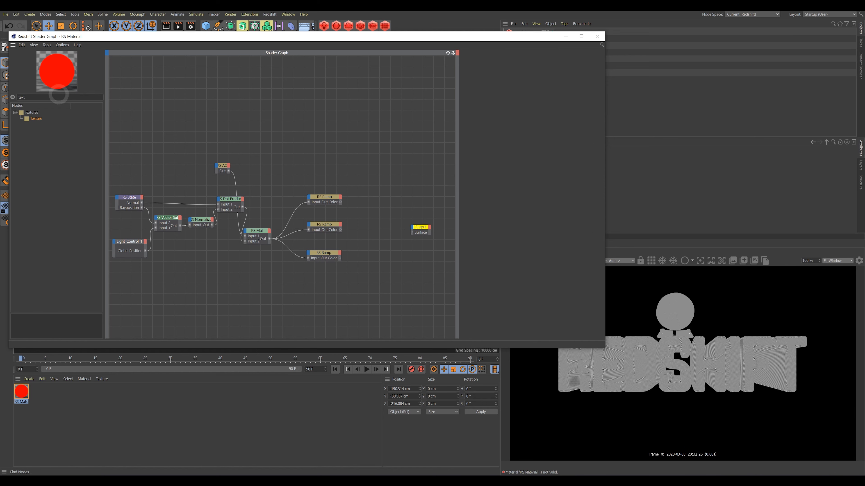
pyautogui.write('cam')
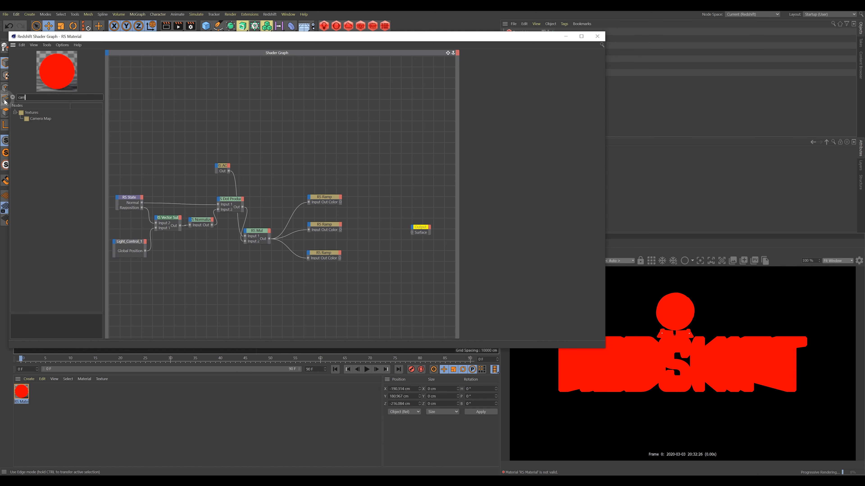
pyautogui.write('er')
pyautogui.moveTo(40, 118); pyautogui.dragTo(328, 125)
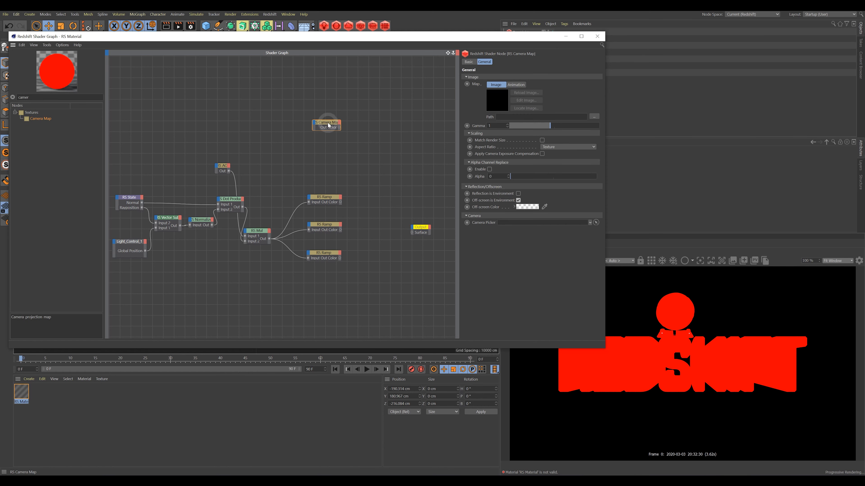
pyautogui.click(594, 117)
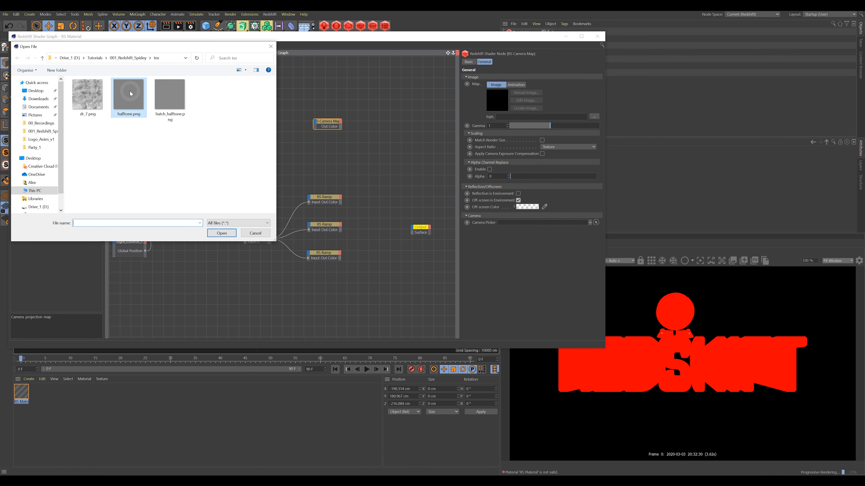
pyautogui.click(128, 97)
pyautogui.click(221, 233)
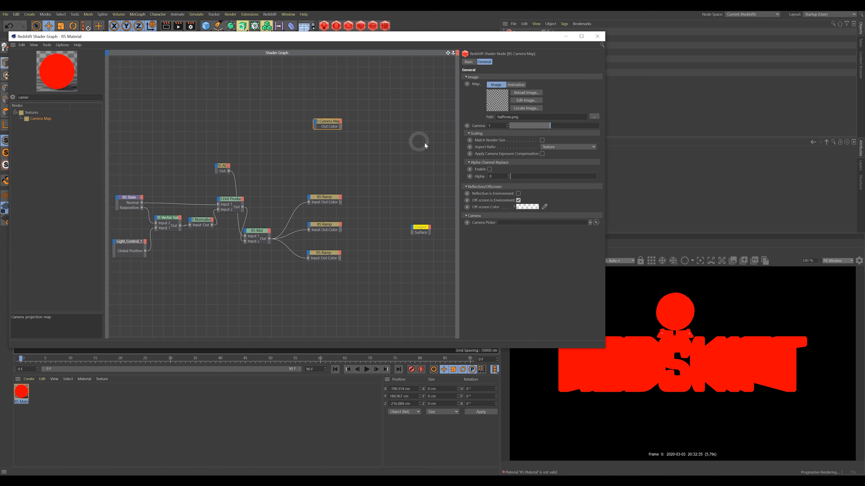
# Set Projection_Cam as the Camera Map's camera and wire its Out Color to Surface.
pyautogui.moveTo(488, 37)
pyautogui.mouseDown()
pyautogui.moveTo(486, 47)
pyautogui.moveTo(490, 31)
pyautogui.mouseUp()
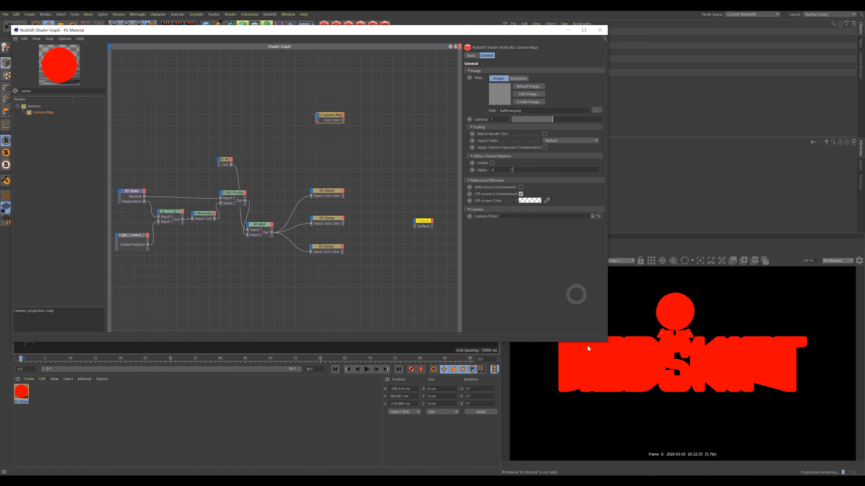
pyautogui.moveTo(608, 341); pyautogui.dragTo(497, 330)
pyautogui.click(503, 52)
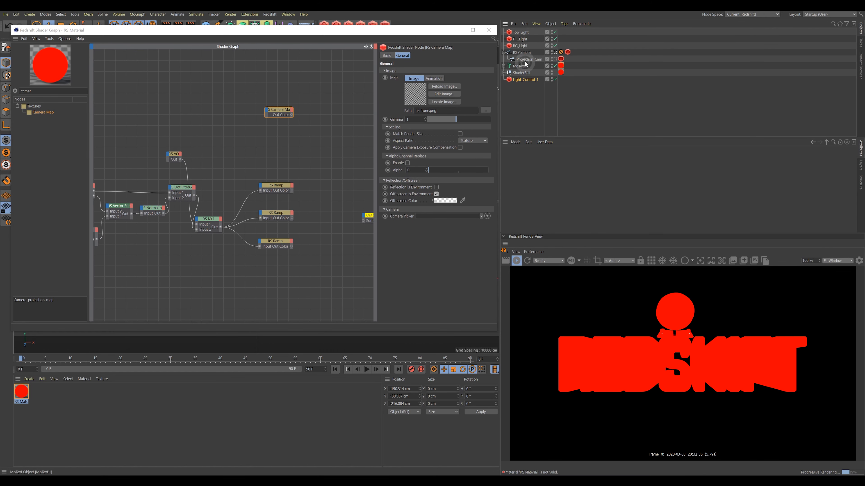
pyautogui.click(527, 59)
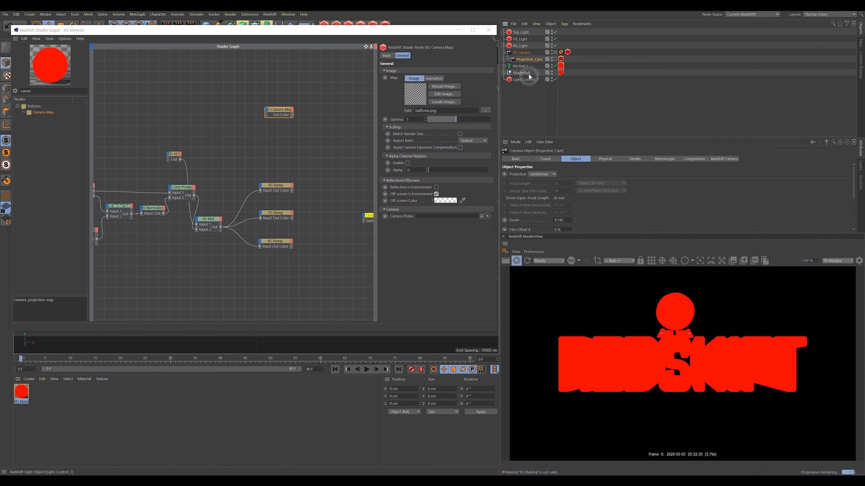
pyautogui.moveTo(524, 59); pyautogui.dragTo(429, 220)
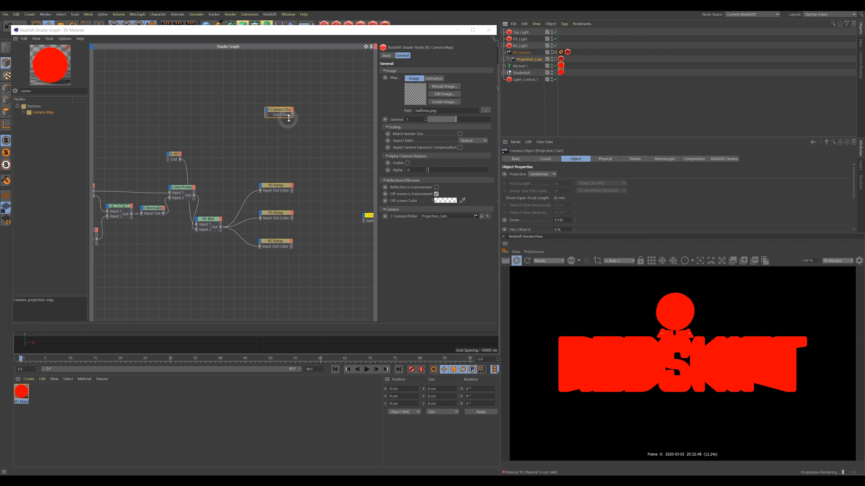
pyautogui.moveTo(291, 115); pyautogui.dragTo(363, 220)
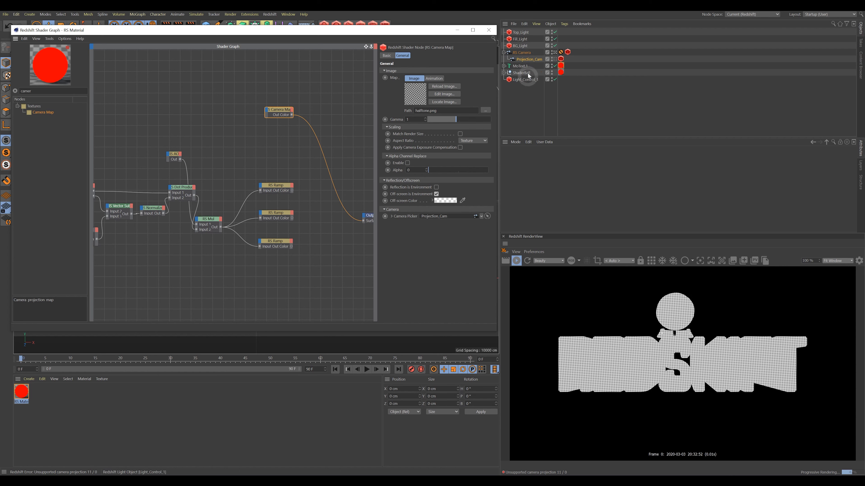
pyautogui.click(524, 60)
pyautogui.click(547, 175)
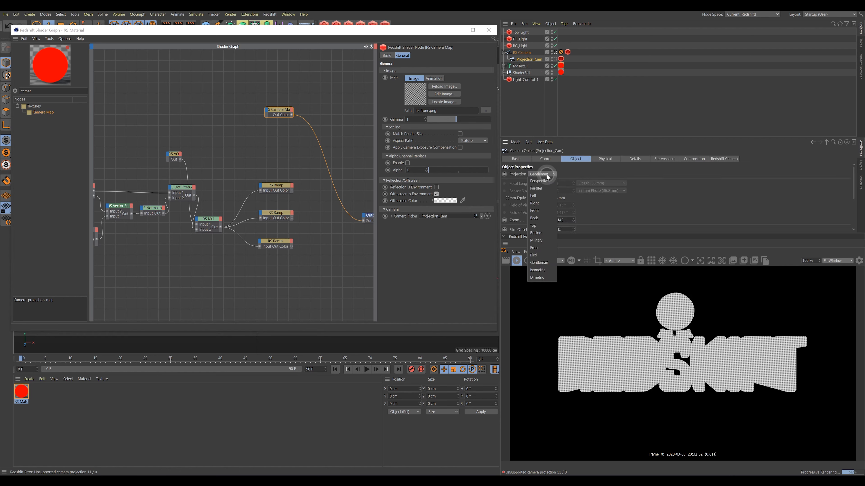
pyautogui.click(542, 181)
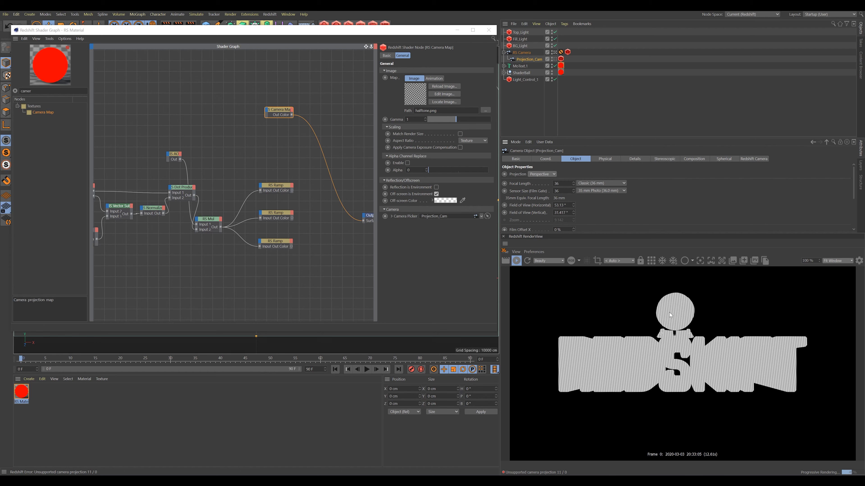
pyautogui.click(473, 142)
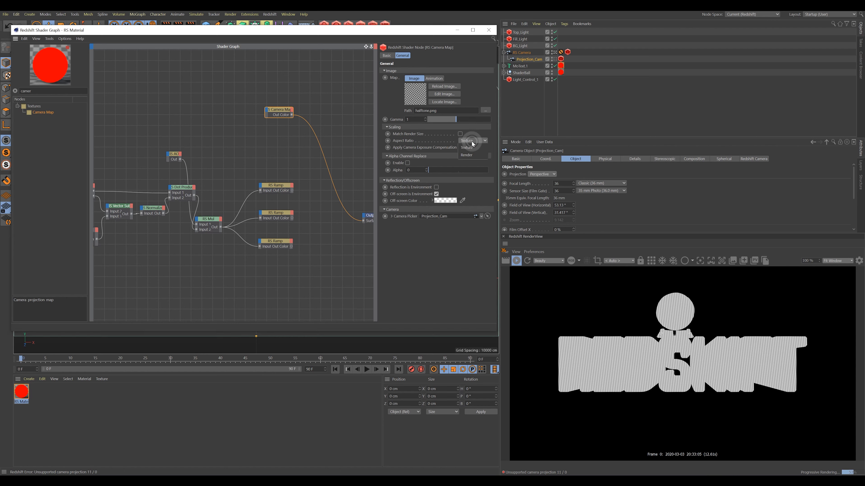
pyautogui.click(472, 156)
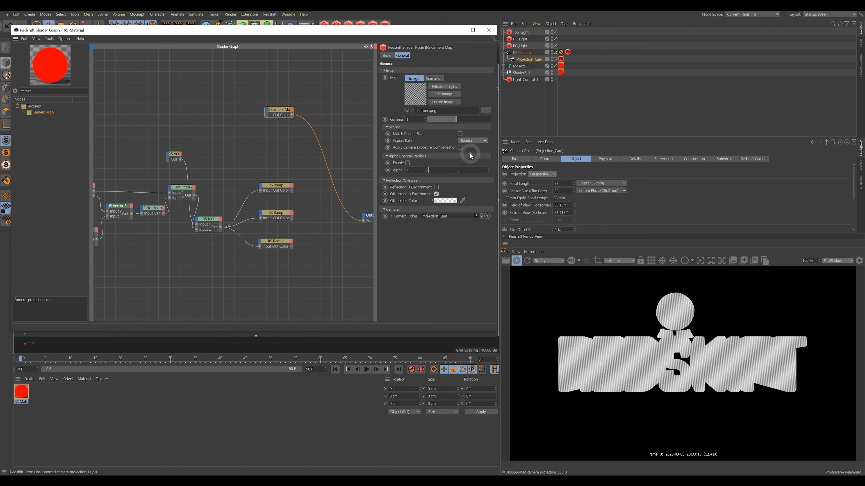
pyautogui.click(484, 141)
pyautogui.click(486, 149)
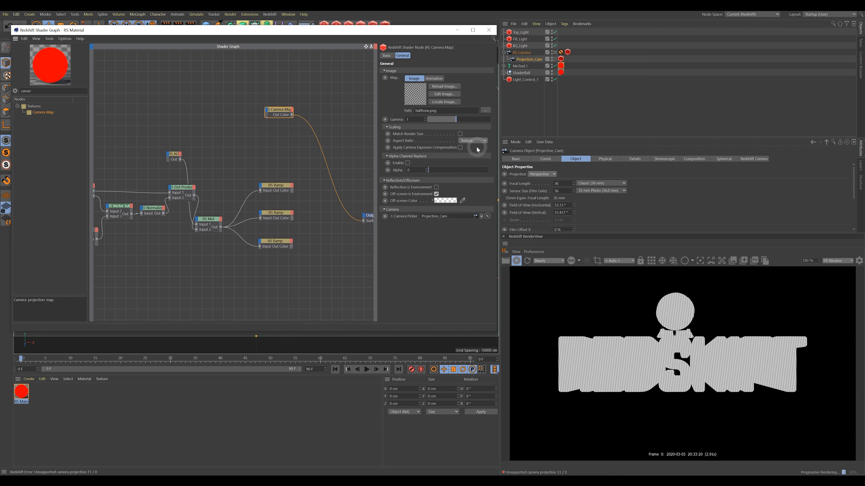
pyautogui.click(543, 175)
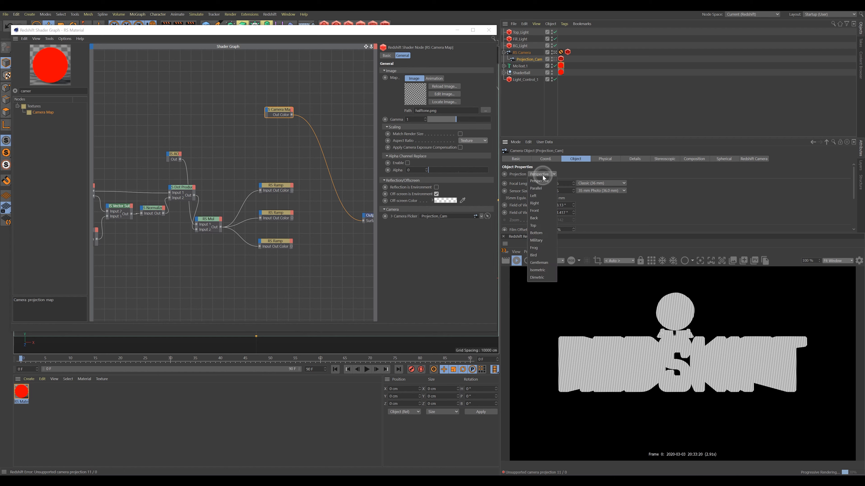
pyautogui.click(543, 264)
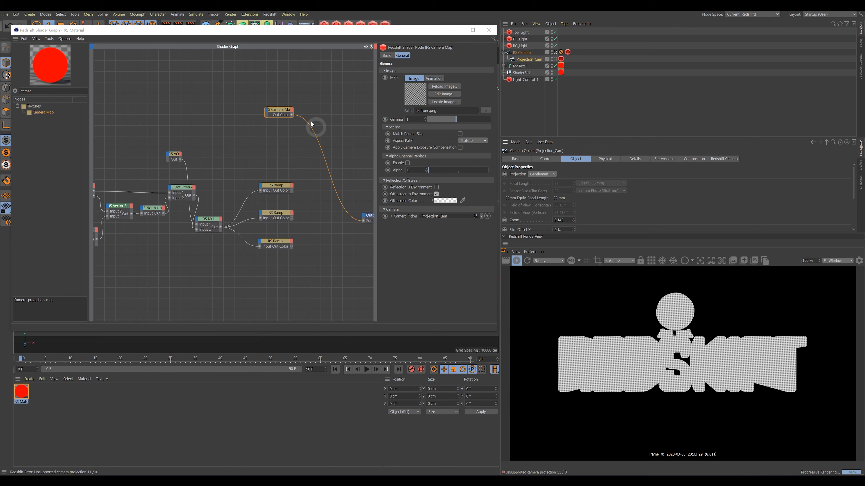
# Widen the shader graph and rearrange the Camera Map and ramp nodes.
pyautogui.moveTo(272, 110); pyautogui.dragTo(283, 138)
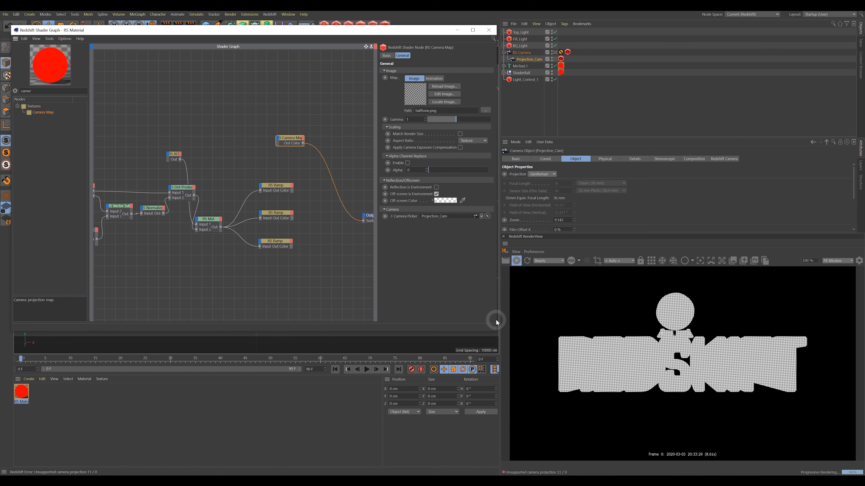
pyautogui.moveTo(497, 319); pyautogui.dragTo(546, 318)
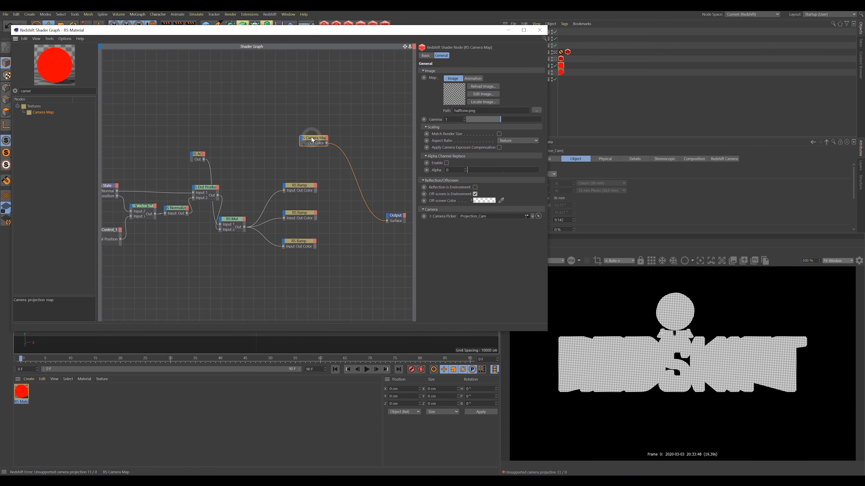
pyautogui.moveTo(313, 138); pyautogui.dragTo(346, 157)
pyautogui.moveTo(304, 187); pyautogui.dragTo(295, 186)
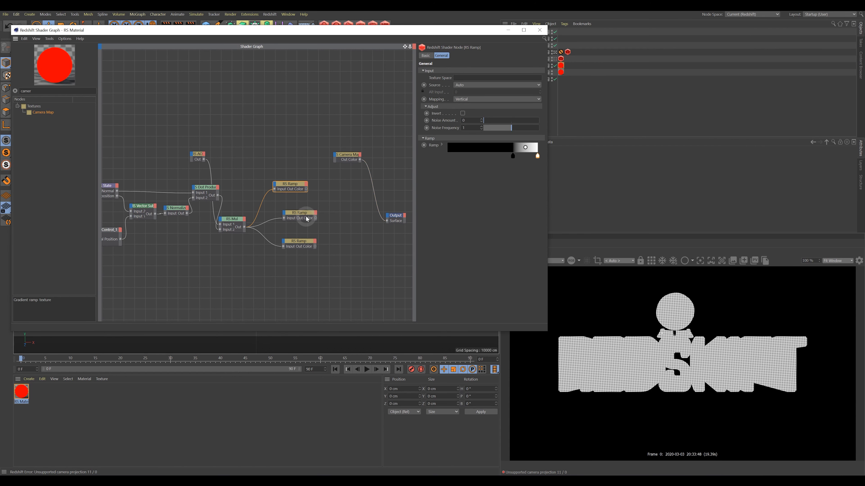
pyautogui.moveTo(307, 217); pyautogui.dragTo(290, 247)
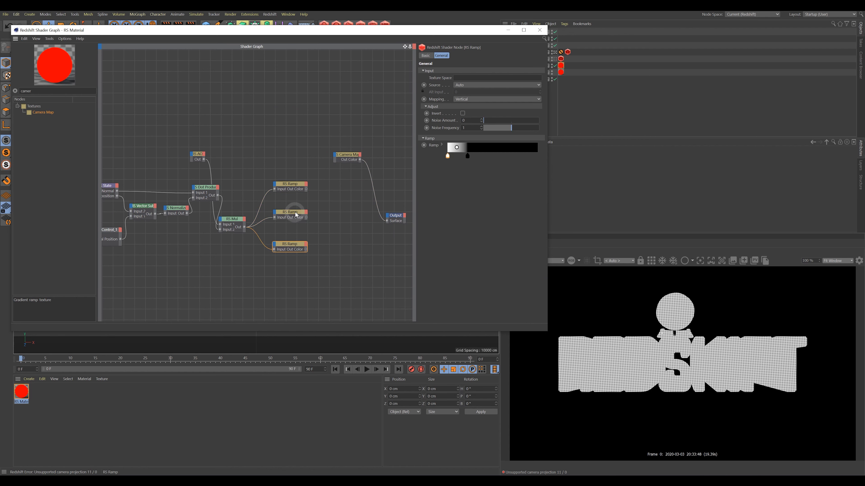
pyautogui.moveTo(290, 214); pyautogui.dragTo(292, 187)
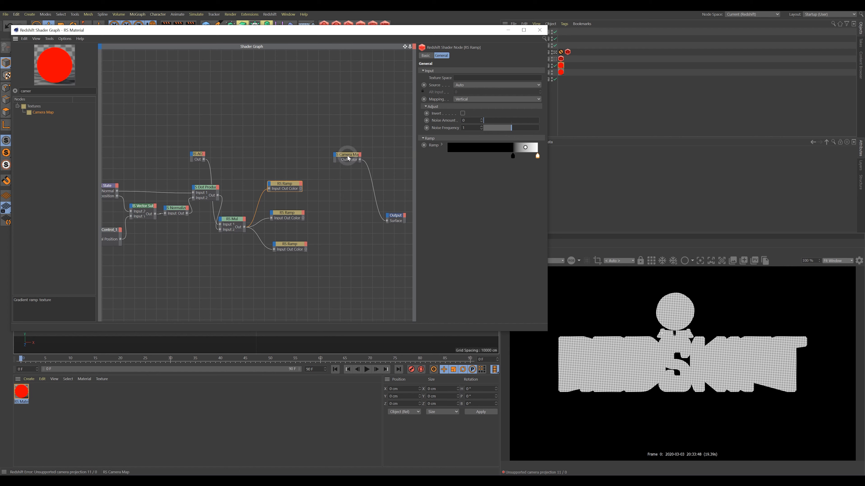
pyautogui.moveTo(342, 160); pyautogui.dragTo(330, 149)
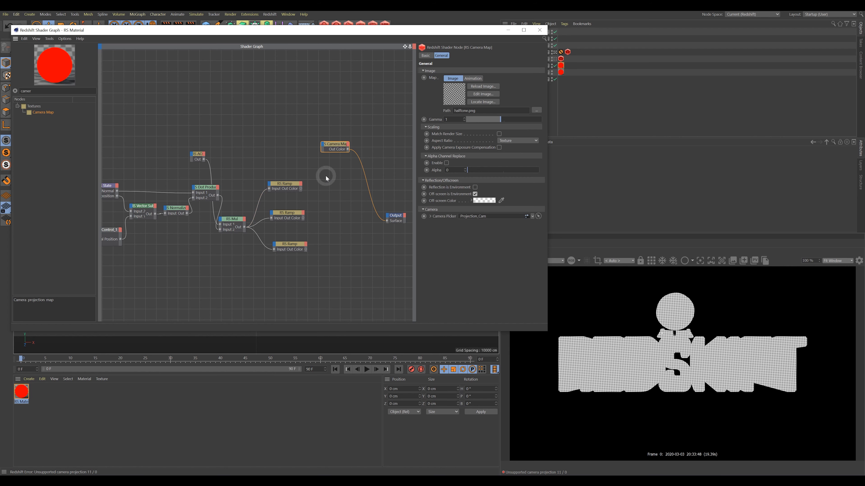
# Insert an RS Color Correct between Camera Map and Output, raising Contrast from 0.5 to 1.
pyautogui.moveTo(61, 90); pyautogui.dragTo(4, 85)
pyautogui.write('col')
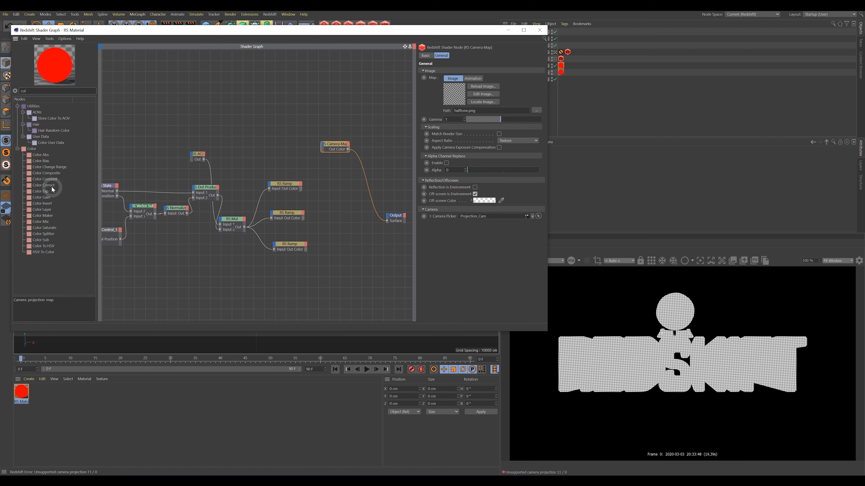
pyautogui.moveTo(44, 185); pyautogui.dragTo(341, 191)
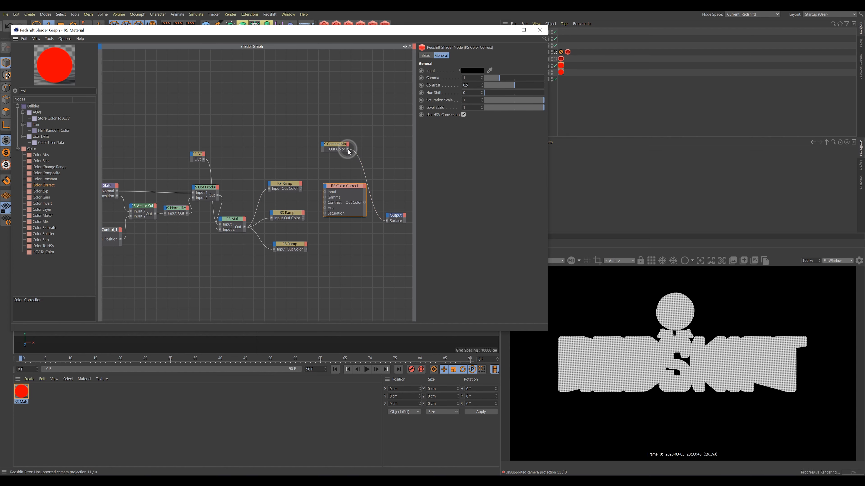
pyautogui.moveTo(347, 150); pyautogui.dragTo(384, 224)
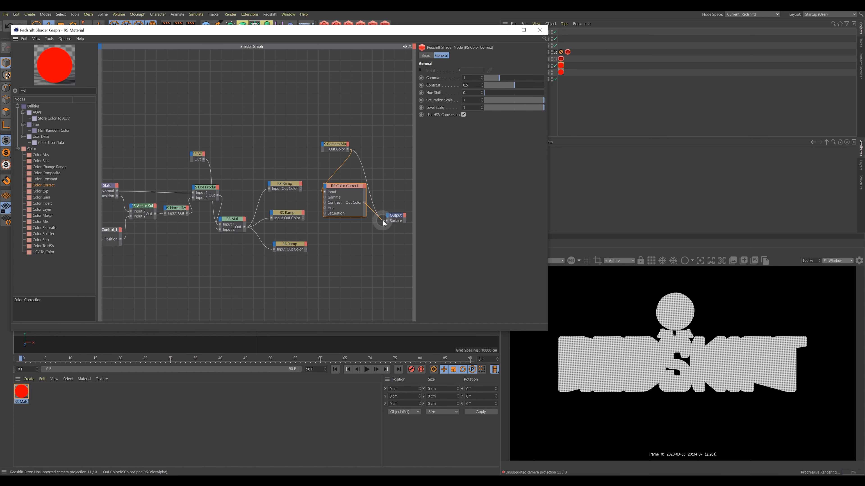
pyautogui.moveTo(353, 191); pyautogui.dragTo(382, 172)
pyautogui.click(372, 192)
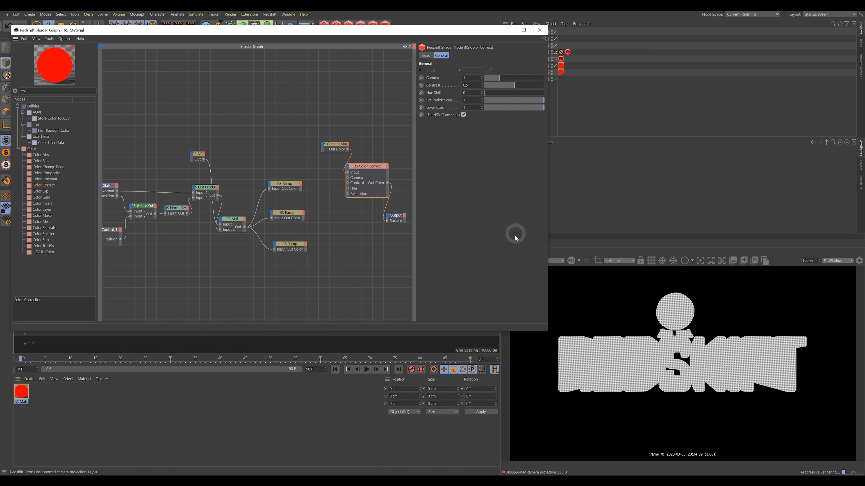
pyautogui.moveTo(516, 89); pyautogui.dragTo(545, 89)
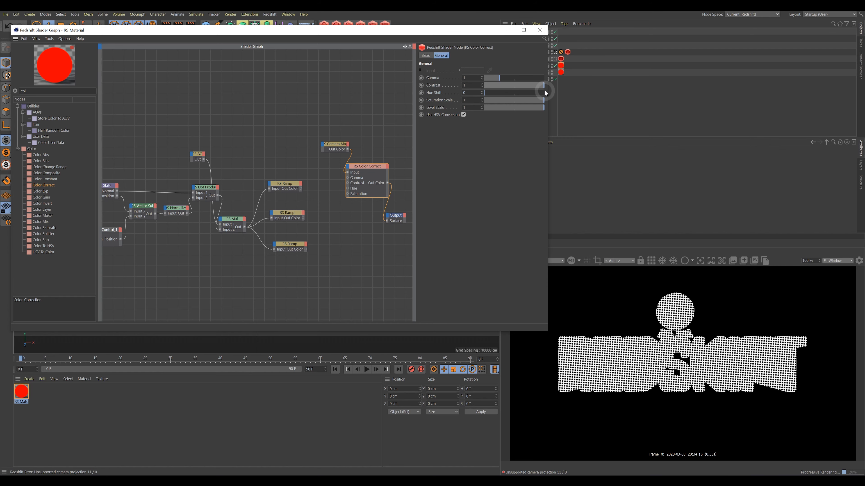
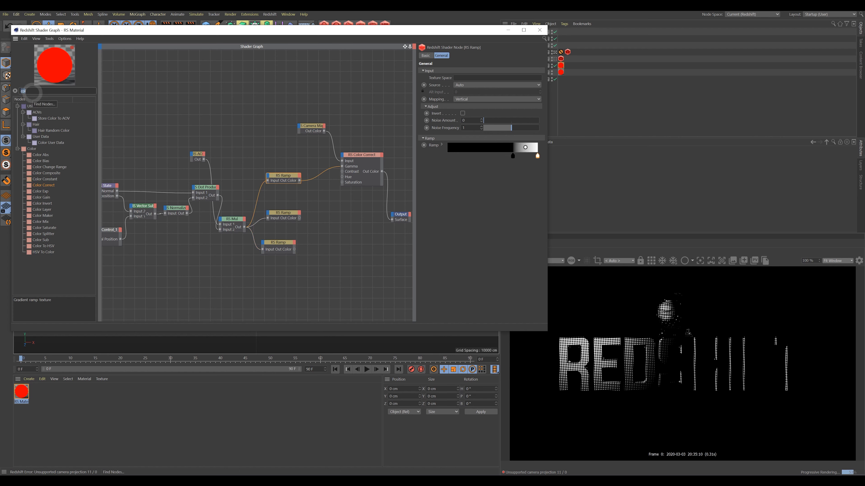
# Search the shader graph's node list for 'invert'.
pyautogui.write('invert')
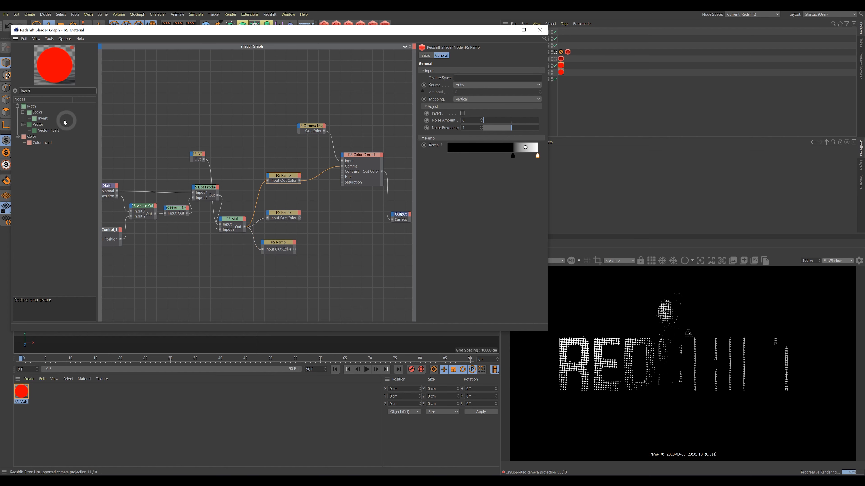
pyautogui.press('BackSpace')
pyautogui.write('t')
pyautogui.moveTo(36, 120); pyautogui.dragTo(342, 167)
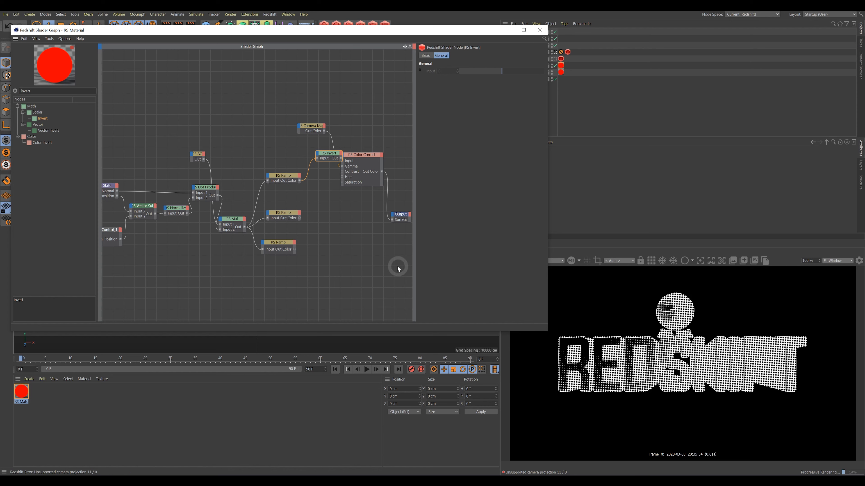
pyautogui.hotkey('ctrl', 'z')
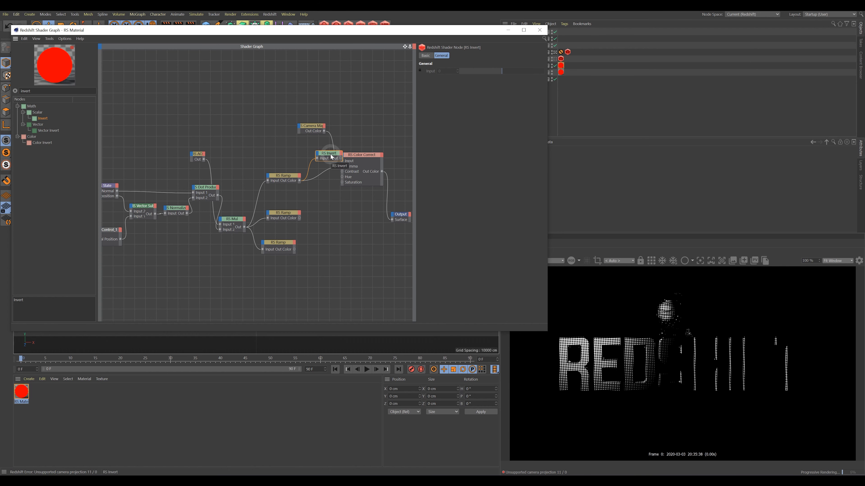
pyautogui.press('Delete')
pyautogui.click(287, 176)
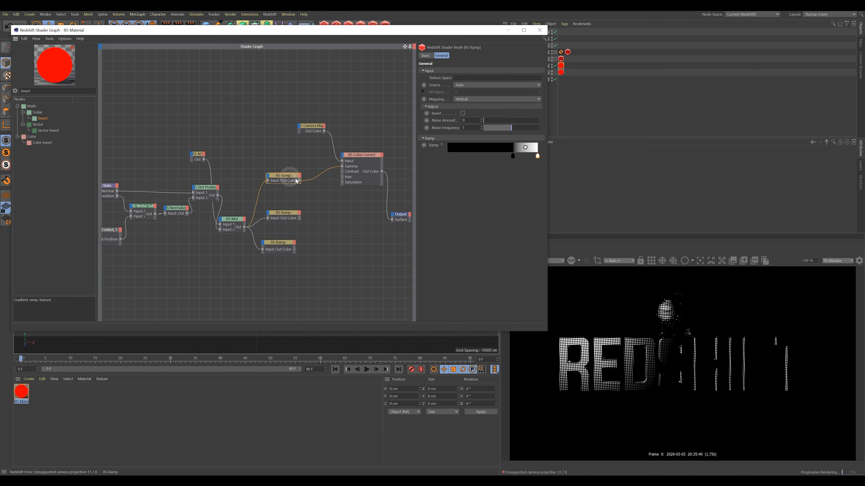
# Unplug the ramp from Color Correct's Gamma and set Gamma to about 0.68.
pyautogui.click(364, 158)
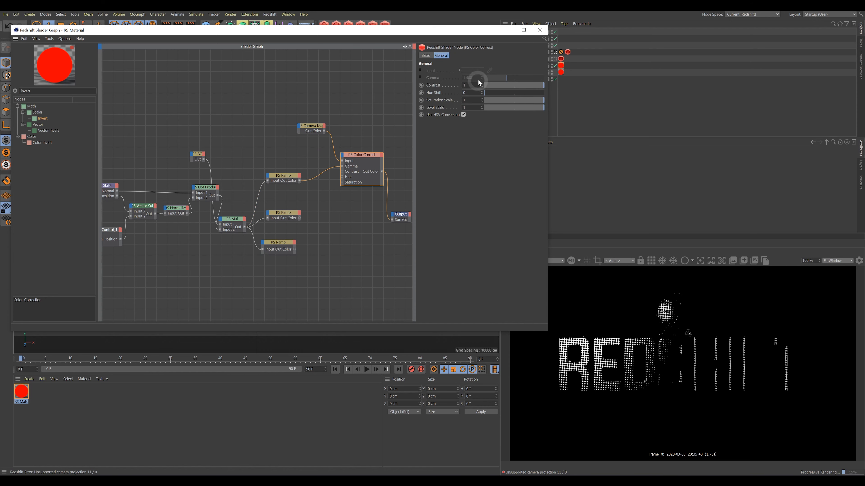
pyautogui.moveTo(342, 166); pyautogui.dragTo(313, 180)
pyautogui.moveTo(506, 79); pyautogui.dragTo(542, 79)
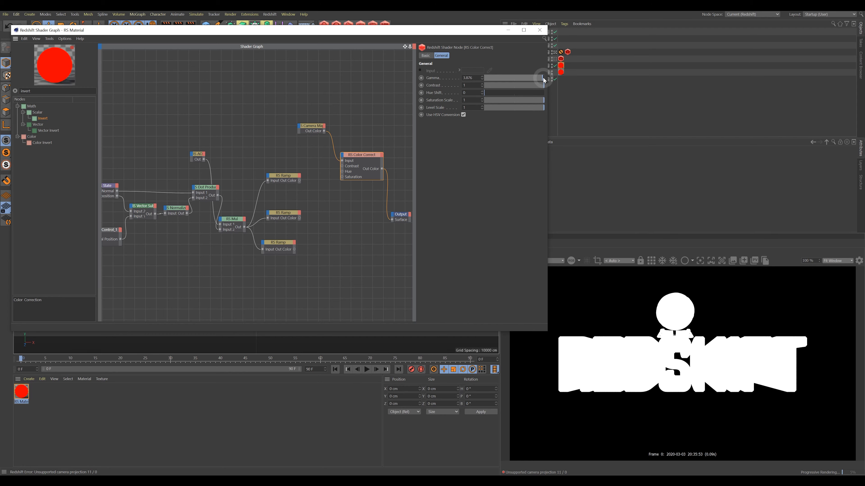
pyautogui.moveTo(541, 78); pyautogui.dragTo(495, 85)
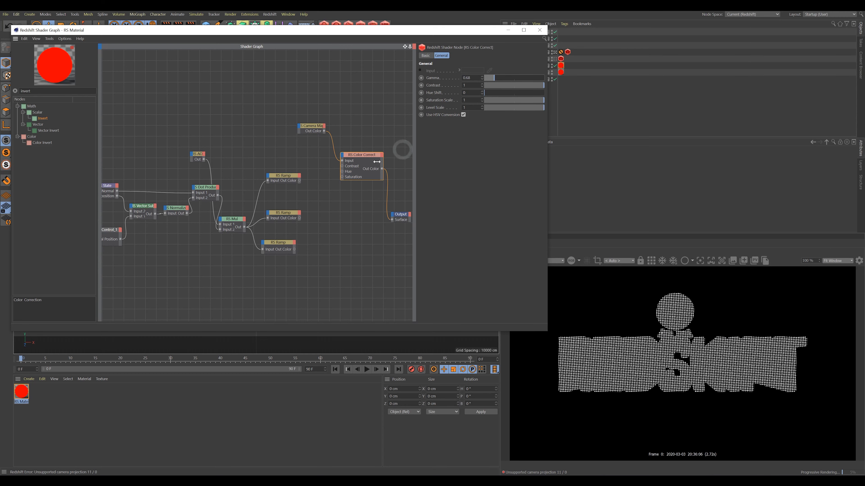
pyautogui.click(281, 176)
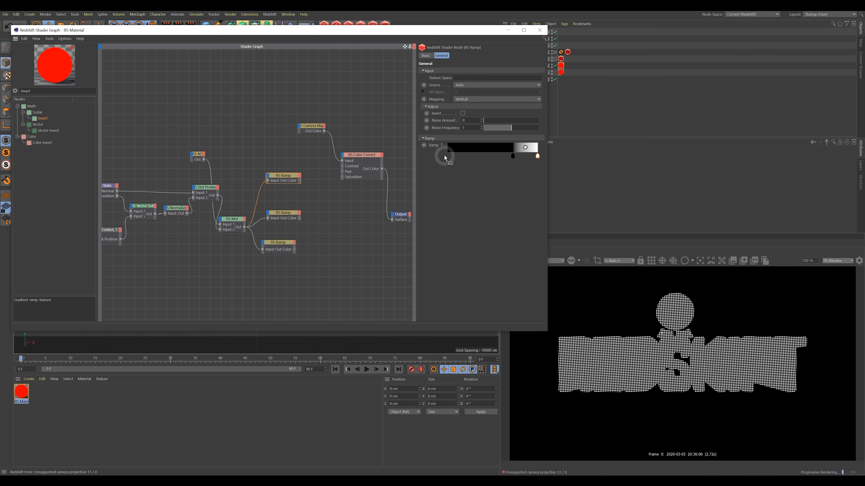
# Add an RS Change Range node with New Range Min 3.8 and Max 0.7.
pyautogui.click(311, 130)
pyautogui.click(15, 90)
pyautogui.write('chang')
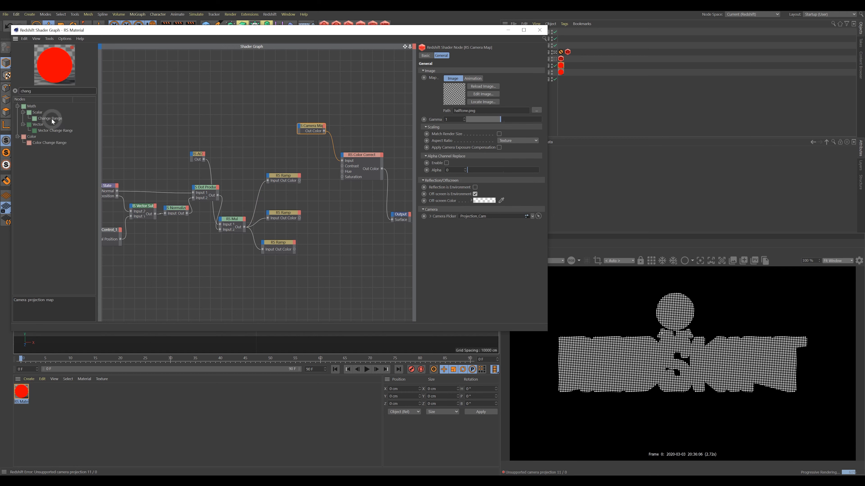
pyautogui.moveTo(51, 118); pyautogui.dragTo(316, 181)
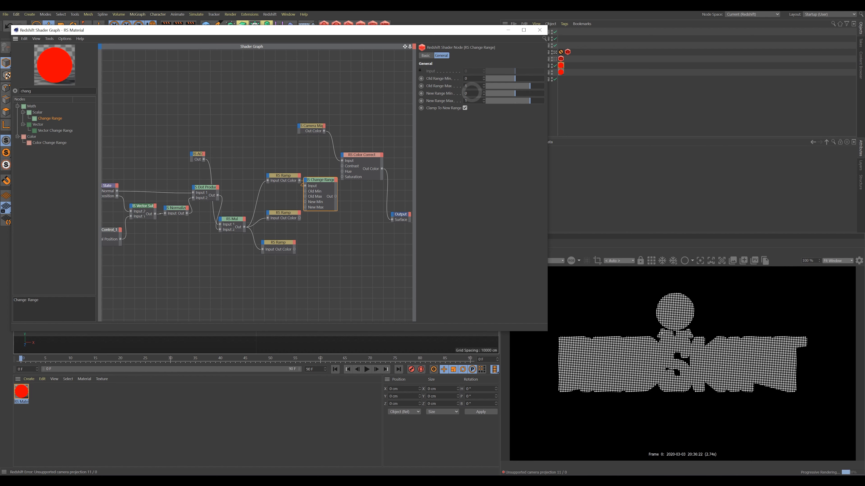
pyautogui.click(469, 101)
pyautogui.write('0.7')
pyautogui.click(463, 94)
pyautogui.write('3.8')
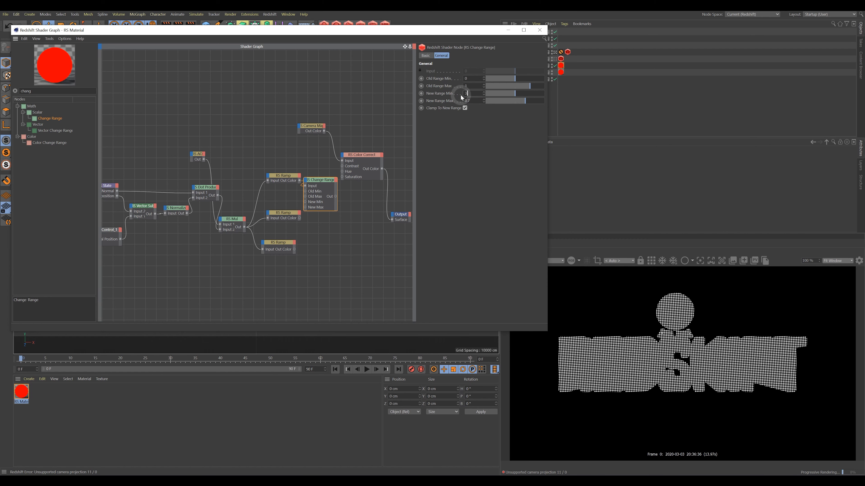
pyautogui.press('Return')
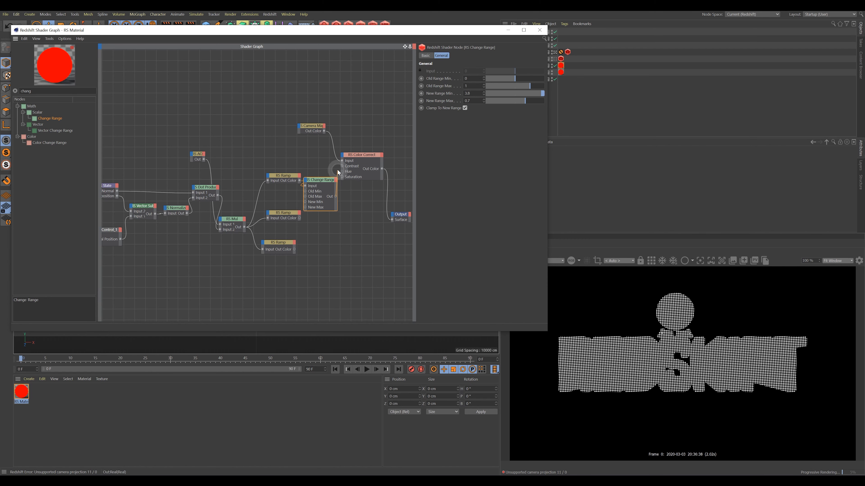
# Expose Color Correct's Gamma input and wire the Change Range output into it.
pyautogui.moveTo(344, 168); pyautogui.dragTo(342, 165)
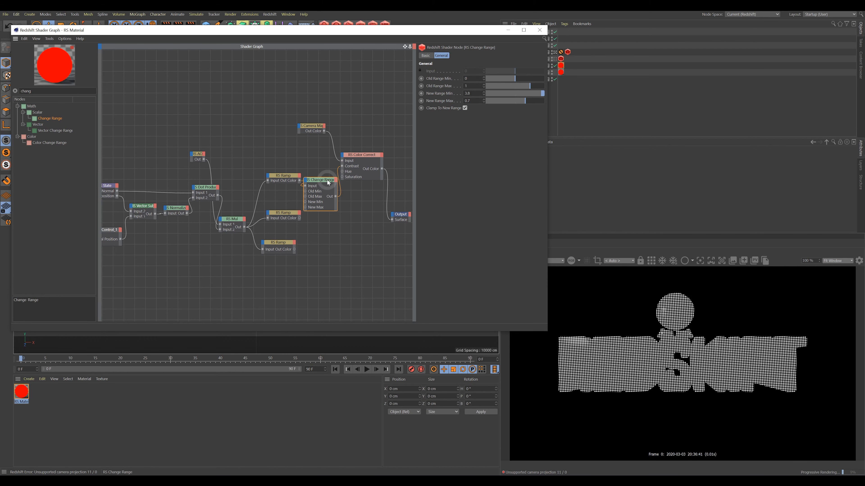
pyautogui.moveTo(327, 180); pyautogui.dragTo(327, 186)
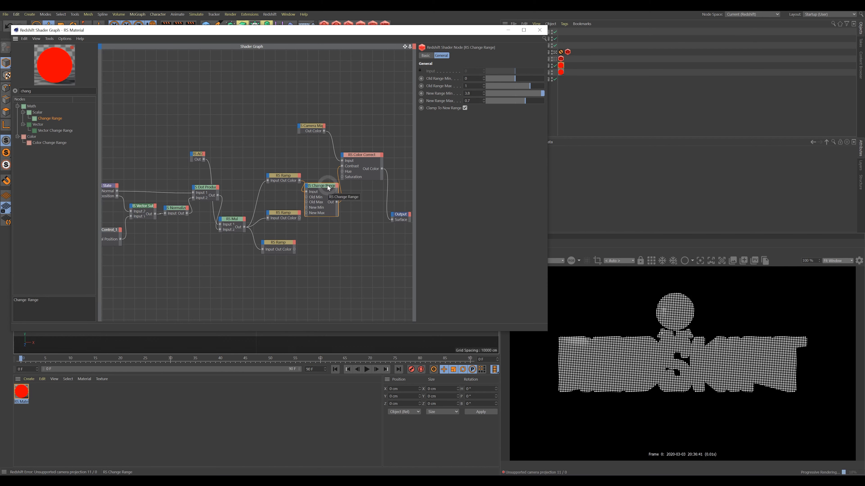
pyautogui.moveTo(367, 156); pyautogui.dragTo(343, 181)
pyautogui.click(347, 153)
pyautogui.click(367, 175)
pyautogui.moveTo(369, 173); pyautogui.dragTo(347, 172)
pyautogui.click(431, 140)
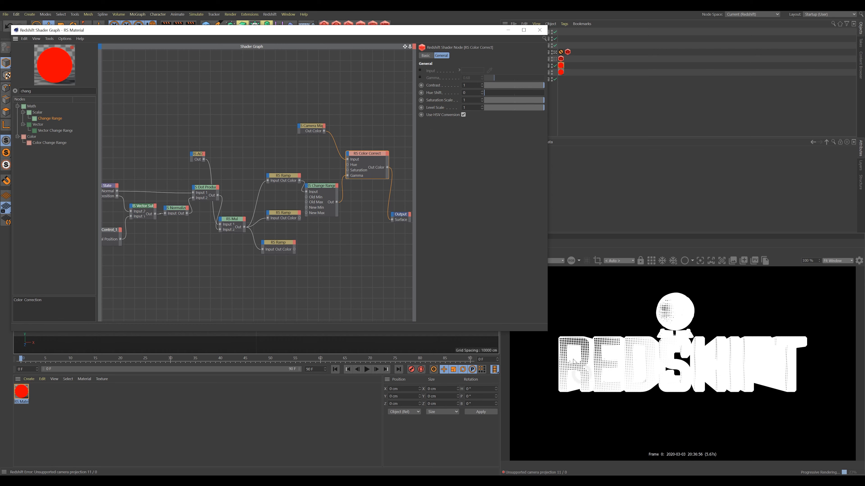
# Lower Change Range's New Range Max to 0.24 and fine-tune New Range Min to about 3.836.
pyautogui.click(317, 186)
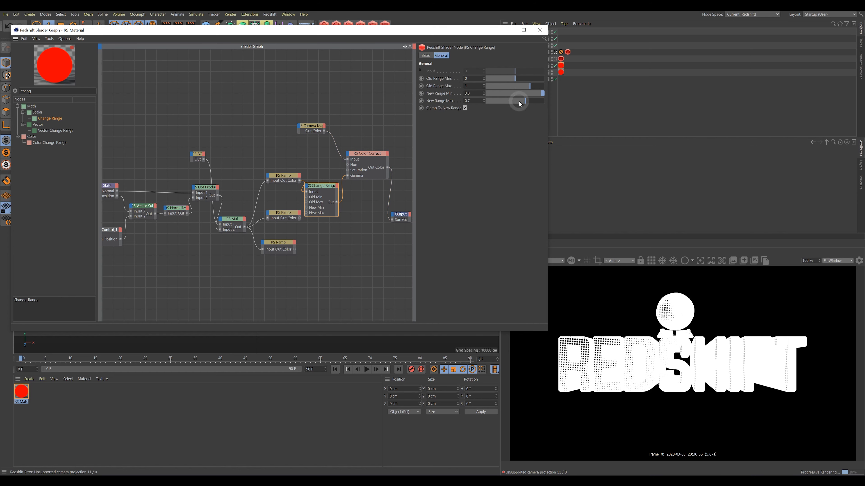
pyautogui.moveTo(524, 101); pyautogui.dragTo(484, 96)
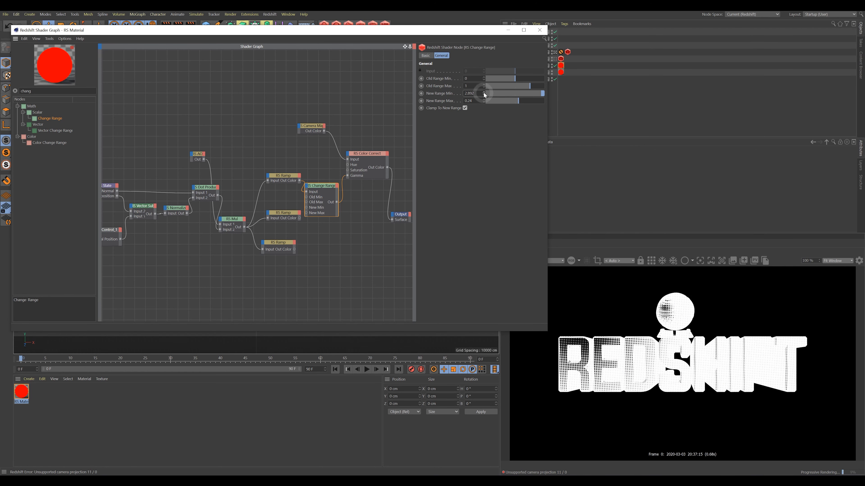
pyautogui.moveTo(485, 96); pyautogui.dragTo(483, 93)
pyautogui.moveTo(320, 188); pyautogui.dragTo(312, 170)
pyautogui.click(367, 155)
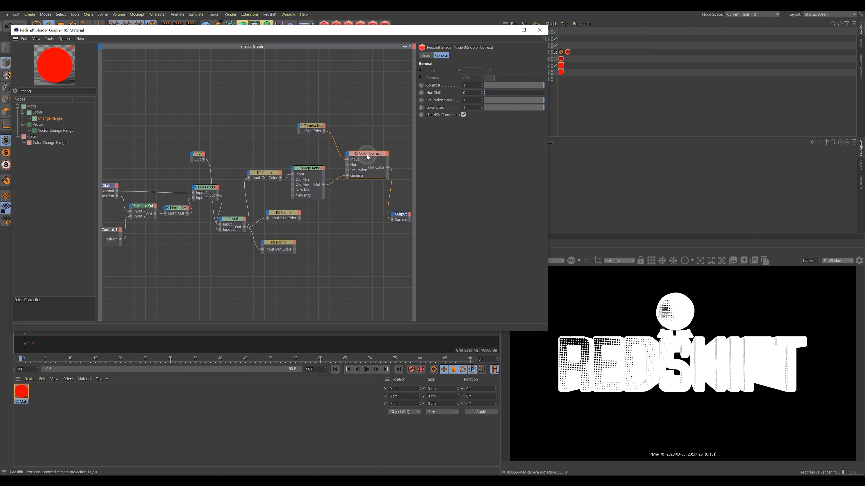
# Duplicate Change Range and Color Correct into a second branch fed by the camera map, driving Output.
pyautogui.moveTo(368, 155); pyautogui.dragTo(362, 201)
pyautogui.moveTo(320, 169); pyautogui.dragTo(313, 209)
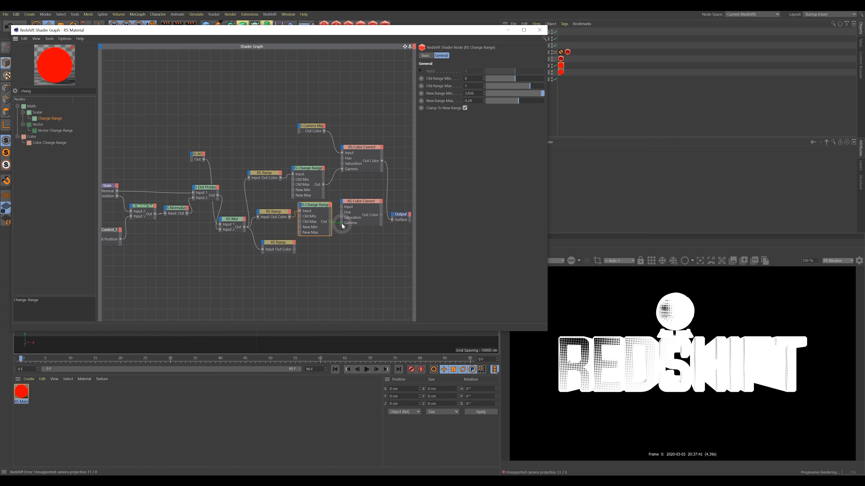
pyautogui.moveTo(343, 226); pyautogui.dragTo(342, 224)
pyautogui.moveTo(324, 131); pyautogui.dragTo(341, 206)
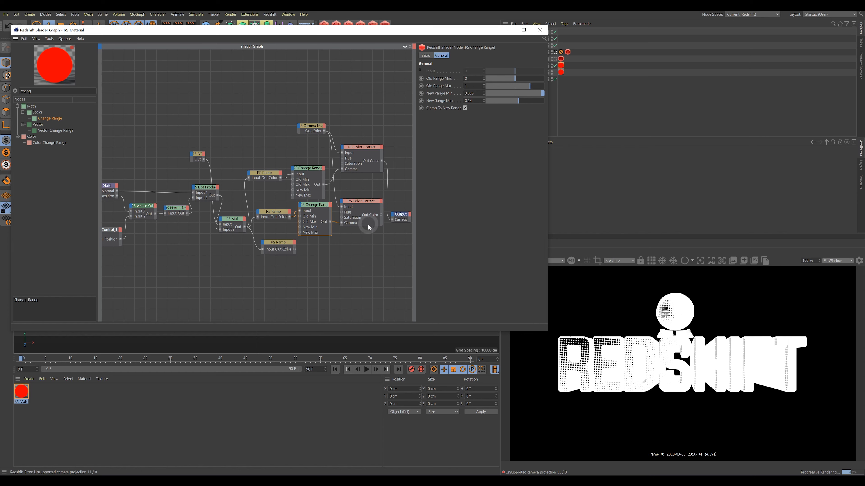
pyautogui.moveTo(391, 222); pyautogui.dragTo(393, 220)
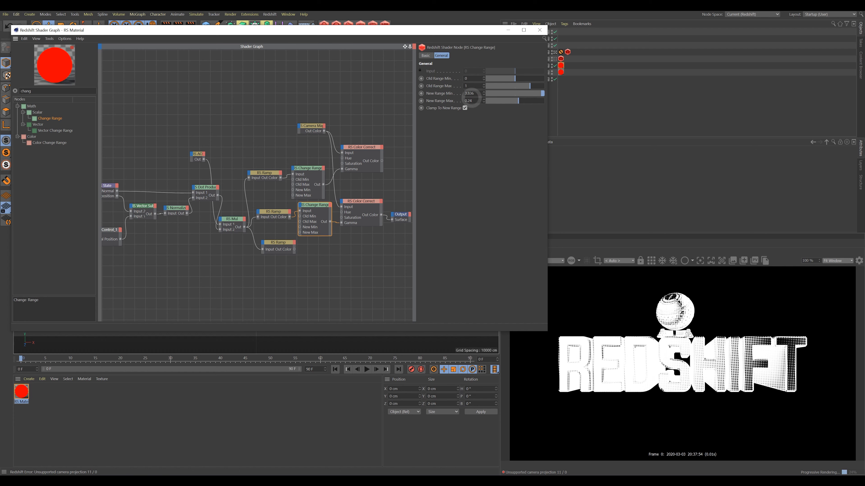
# Raise the lower Change Range's New Range Max to 0.748 and reroute the upper Color Correct to Output.
pyautogui.moveTo(516, 102); pyautogui.dragTo(523, 102)
pyautogui.click(312, 169)
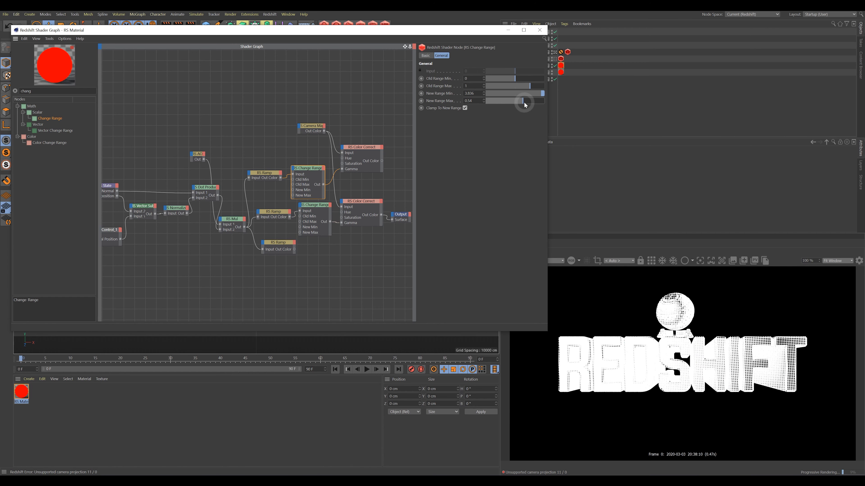
pyautogui.moveTo(320, 207); pyautogui.dragTo(224, 219)
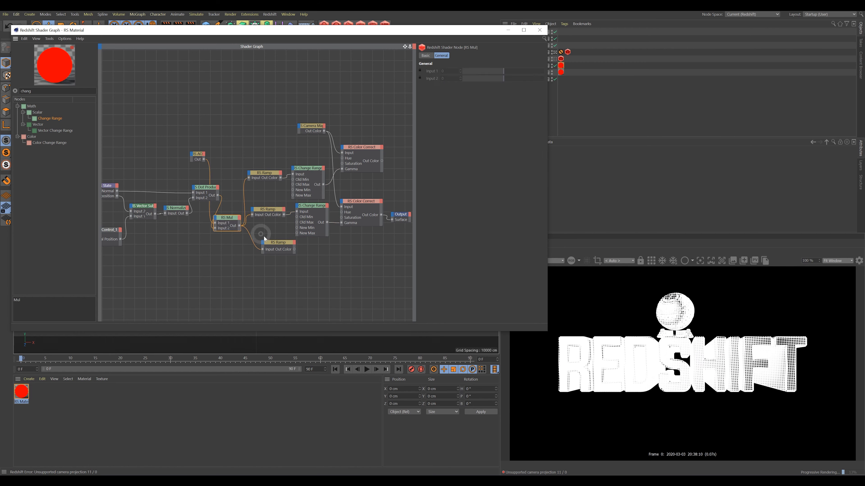
pyautogui.moveTo(265, 238); pyautogui.dragTo(254, 239)
pyautogui.moveTo(382, 160); pyautogui.dragTo(361, 203)
pyautogui.click(368, 248)
pyautogui.moveTo(368, 149); pyautogui.dragTo(365, 150)
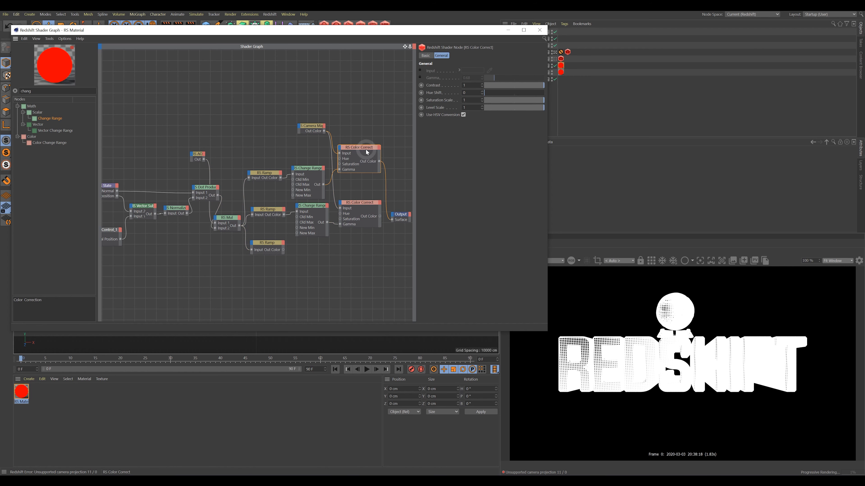
pyautogui.click(359, 204)
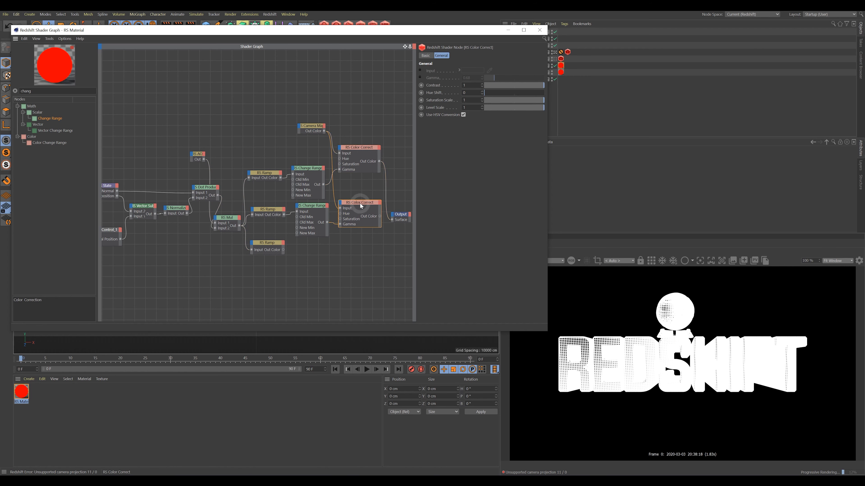
# Duplicate Change Range and Color Correct again for a third branch and connect the camera map copy.
pyautogui.keyDown('ctrl'); pyautogui.moveTo(316, 207); pyautogui.dragTo(312, 250); pyautogui.keyUp('ctrl')
pyautogui.moveTo(360, 205); pyautogui.dragTo(319, 252)
pyautogui.click(319, 242)
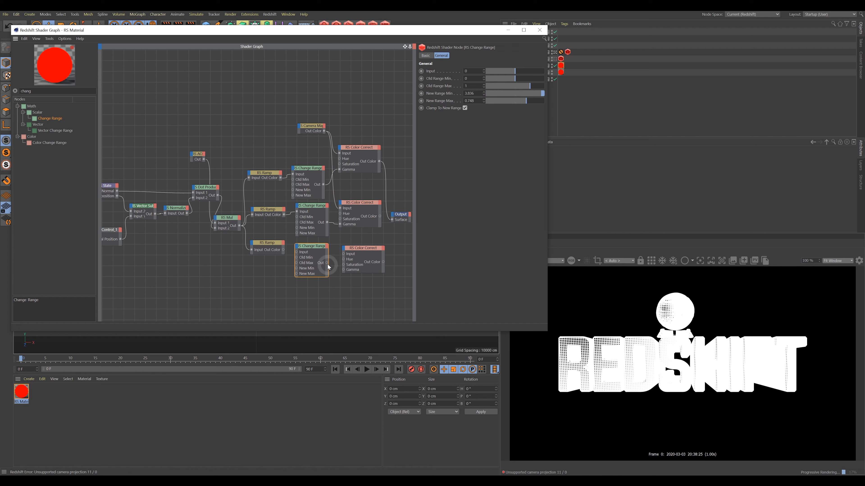
pyautogui.moveTo(361, 250); pyautogui.dragTo(354, 246)
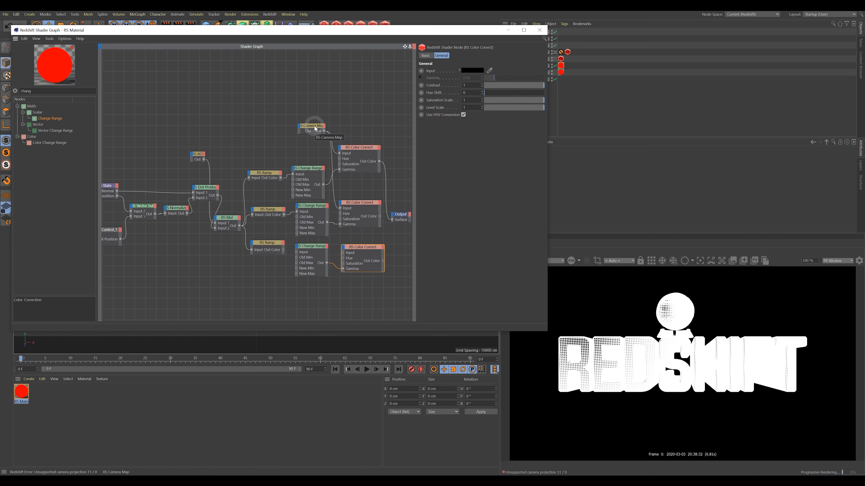
pyautogui.moveTo(316, 129); pyautogui.dragTo(314, 289)
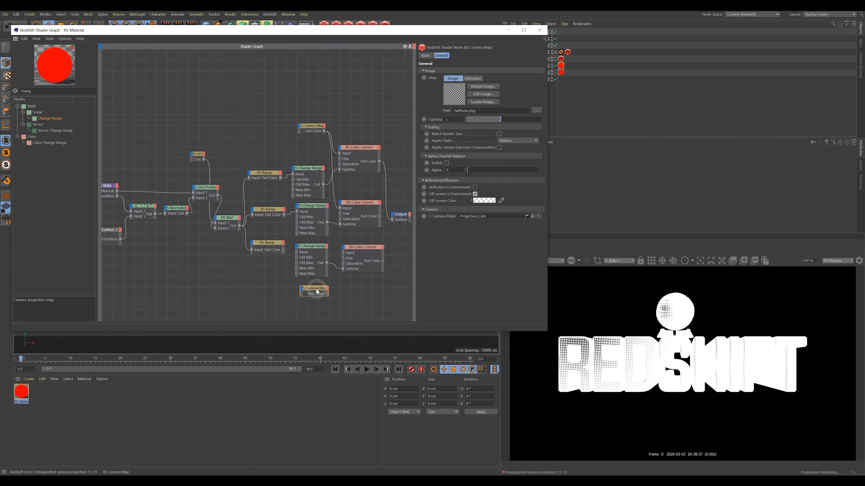
# Load hatch_halftone.png as the bottom Camera Map's texture.
pyautogui.click(536, 111)
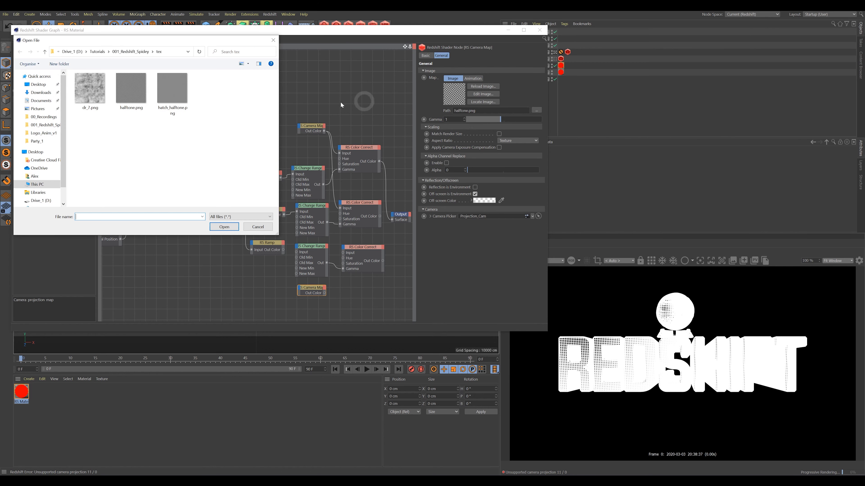
pyautogui.click(223, 228)
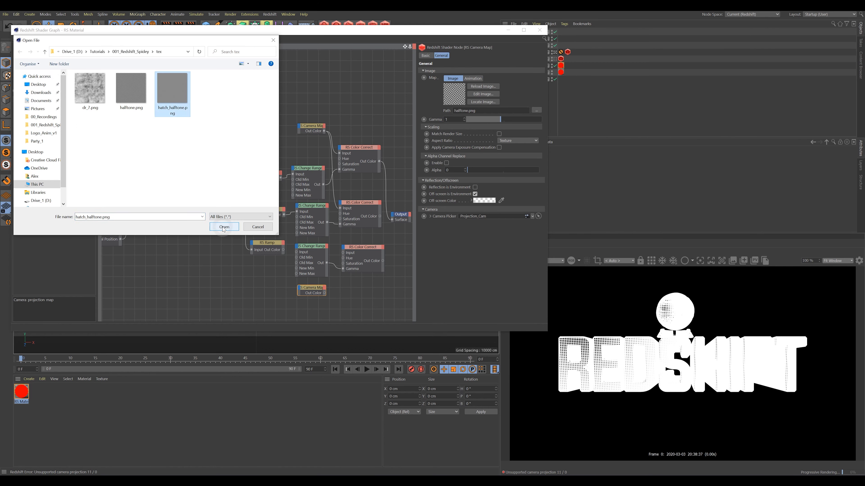
pyautogui.click(224, 228)
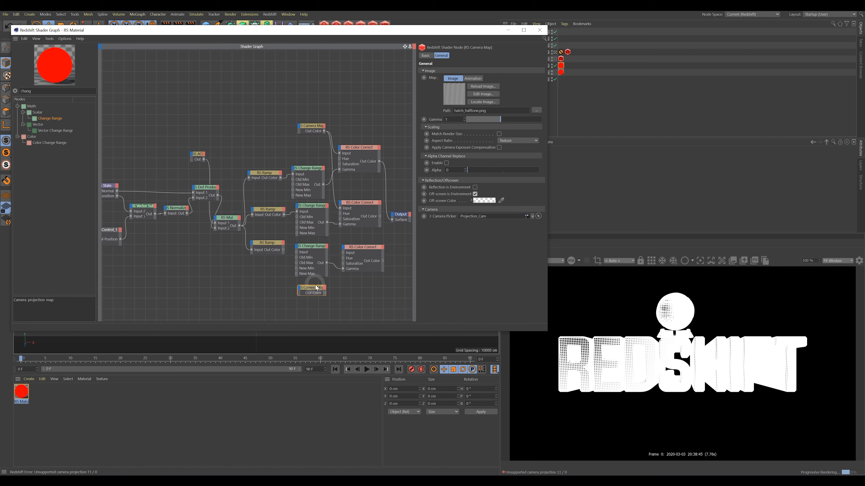
# Rearrange the bottom camera map, third Change Range and lower ramp nodes.
pyautogui.moveTo(315, 291); pyautogui.dragTo(315, 294)
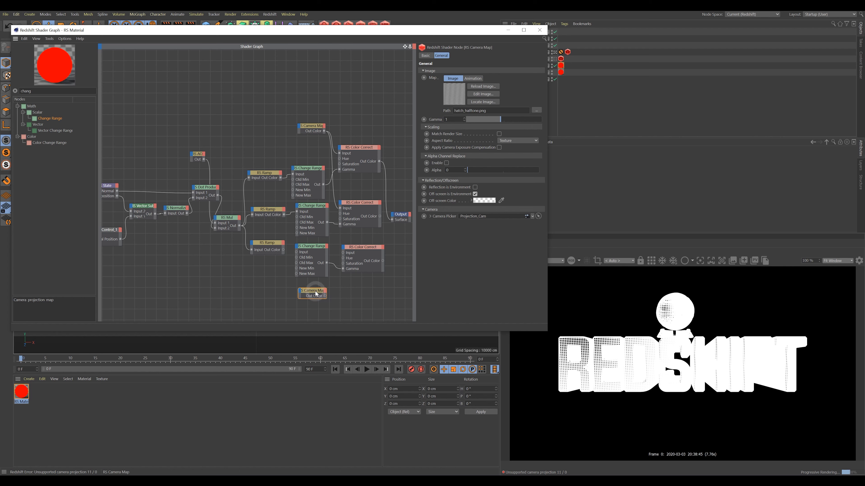
pyautogui.moveTo(313, 248); pyautogui.dragTo(313, 250)
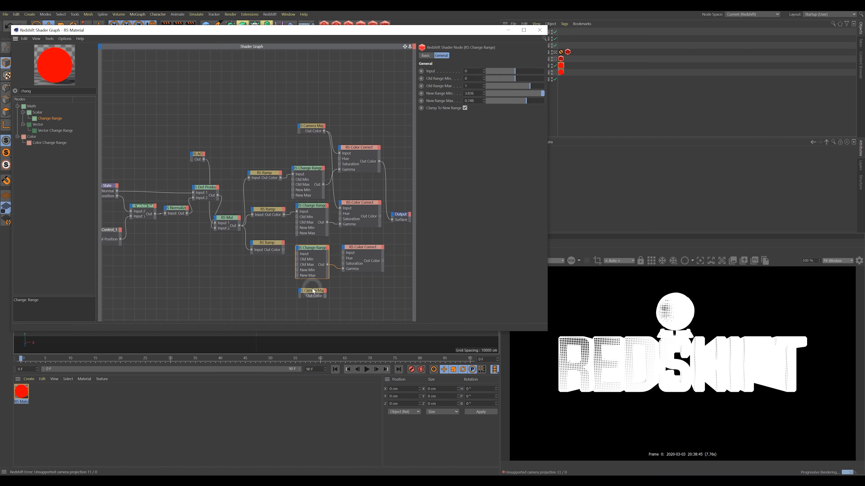
pyautogui.moveTo(316, 294); pyautogui.dragTo(310, 294)
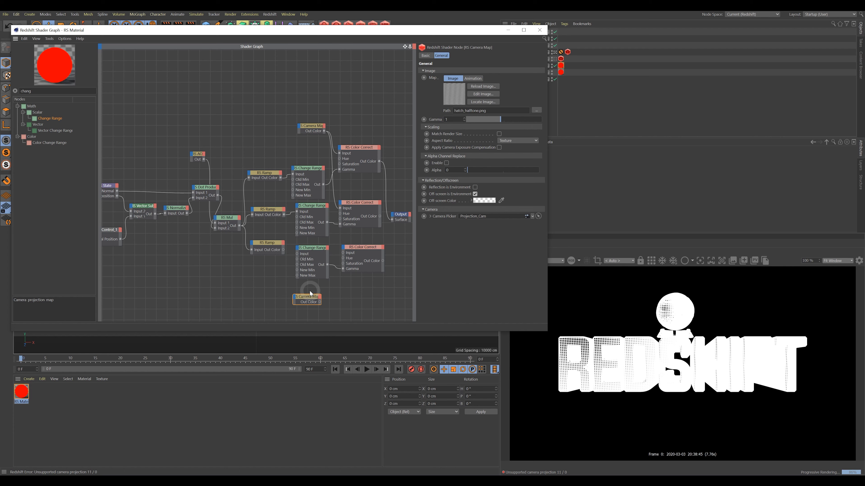
pyautogui.moveTo(310, 293); pyautogui.dragTo(313, 298)
pyautogui.moveTo(281, 245); pyautogui.dragTo(297, 254)
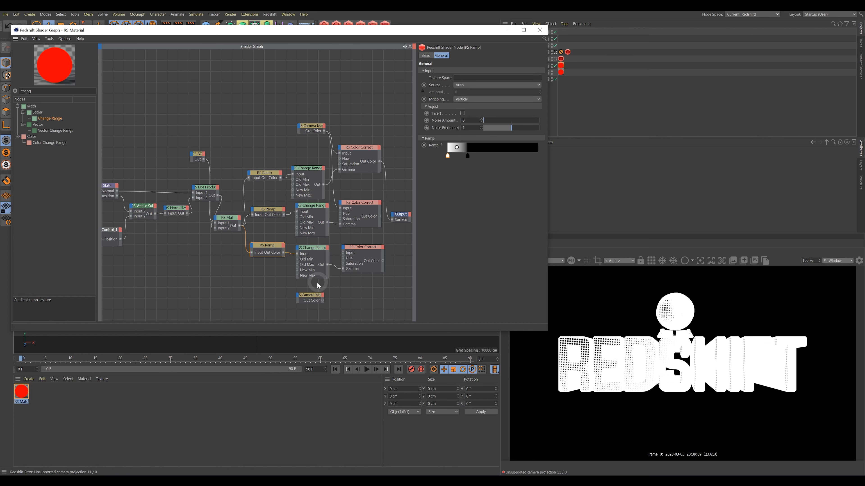
# Wire the bottom hatch Camera Map's Out Color into the lower Color Correct and shift Output right.
pyautogui.click(310, 297)
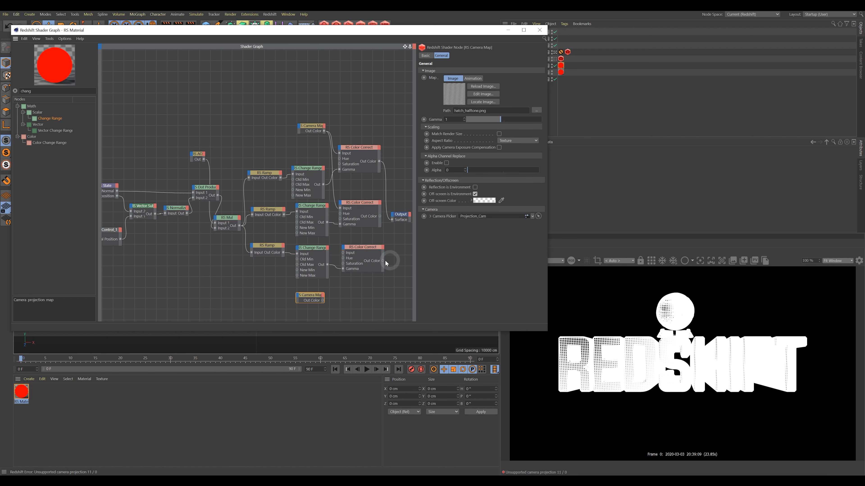
pyautogui.moveTo(323, 301); pyautogui.dragTo(343, 253)
pyautogui.moveTo(323, 301); pyautogui.dragTo(393, 222)
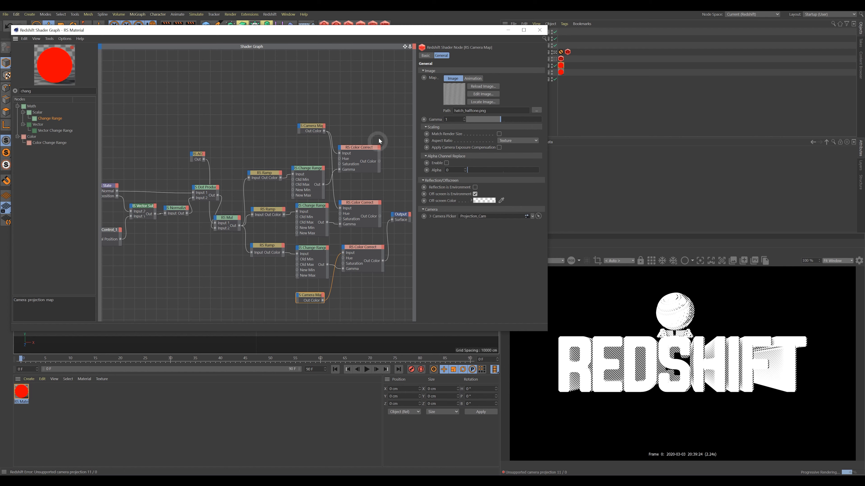
pyautogui.moveTo(324, 216); pyautogui.dragTo(369, 211)
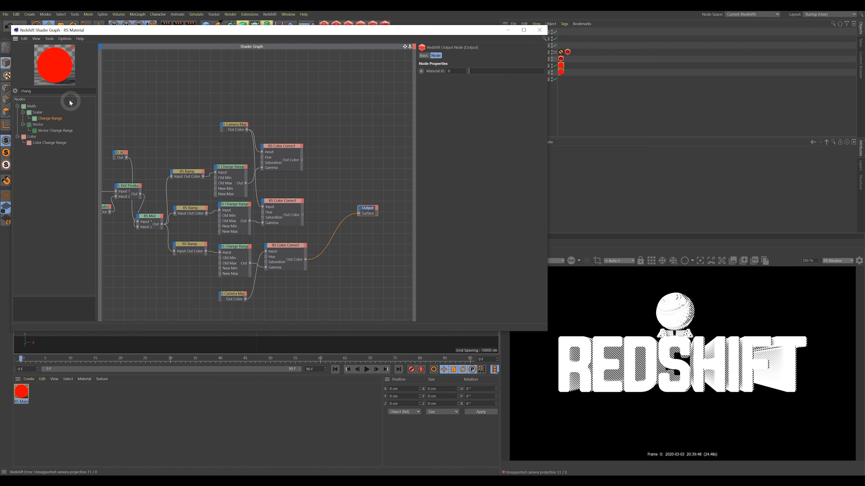
# Add an RS Color Layer node and arrange it among the Color Correct nodes.
pyautogui.click(15, 91)
pyautogui.write('colo')
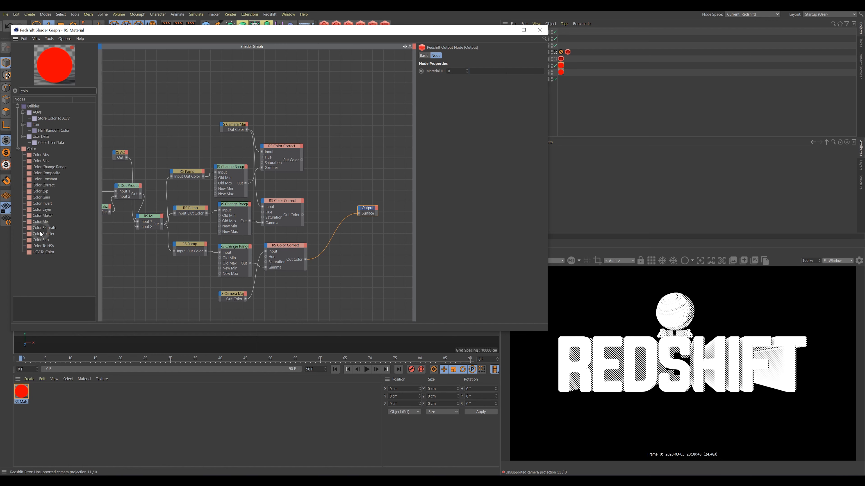
pyautogui.moveTo(39, 210); pyautogui.dragTo(345, 133)
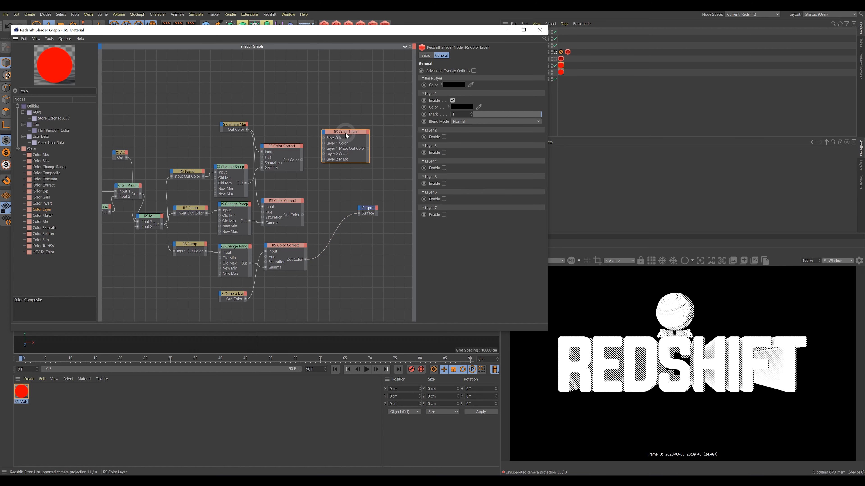
pyautogui.moveTo(371, 164); pyautogui.dragTo(384, 180)
pyautogui.click(363, 162)
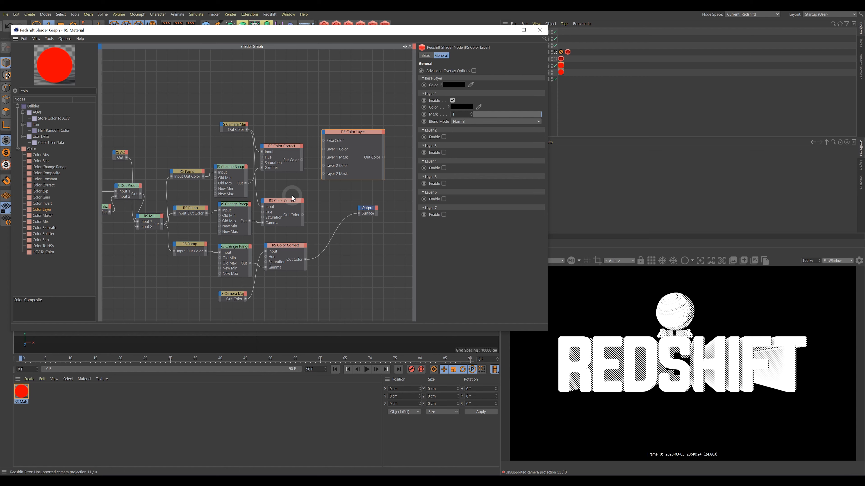
pyautogui.moveTo(286, 201); pyautogui.dragTo(284, 195)
pyautogui.moveTo(351, 133); pyautogui.dragTo(359, 136)
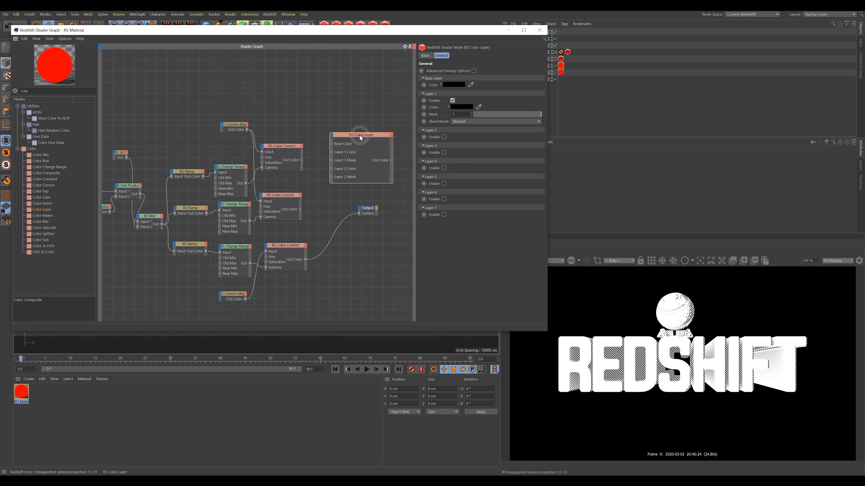
# Widen the graph window and connect Color Layer's Out Color to the Output Surface.
pyautogui.moveTo(546, 331); pyautogui.dragTo(636, 341)
pyautogui.click(416, 214)
pyautogui.moveTo(416, 215); pyautogui.dragTo(458, 221)
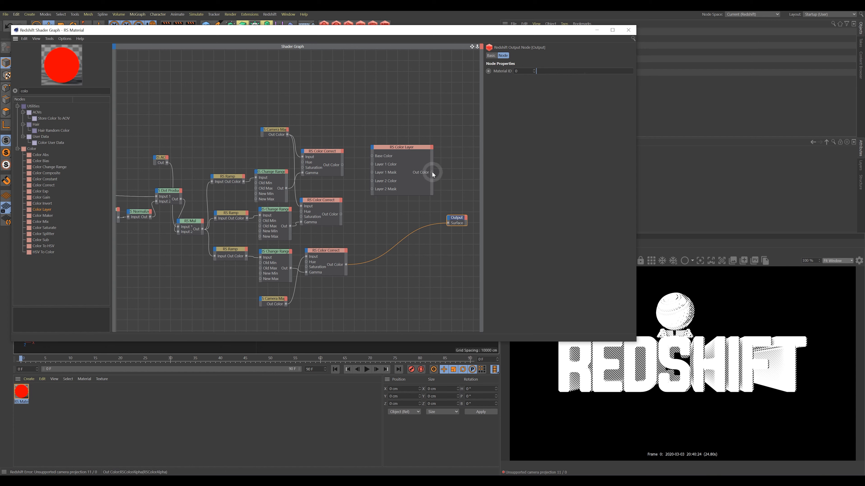
pyautogui.moveTo(431, 172); pyautogui.dragTo(448, 224)
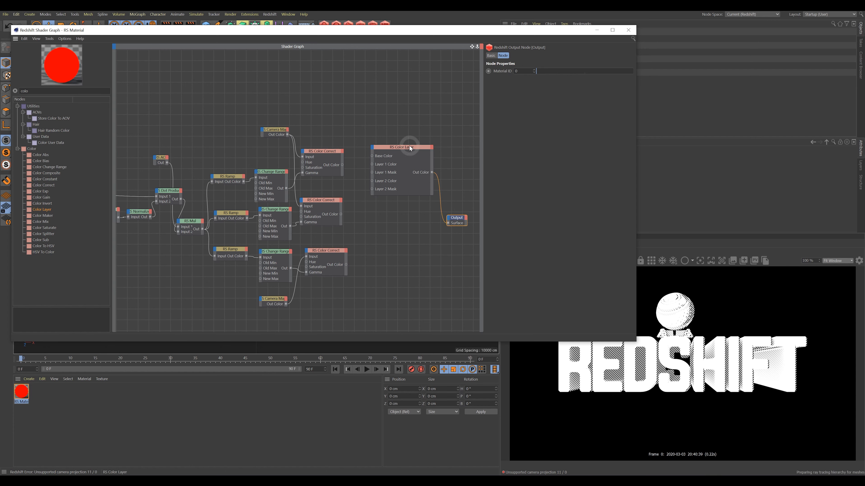
pyautogui.moveTo(409, 148); pyautogui.dragTo(408, 155)
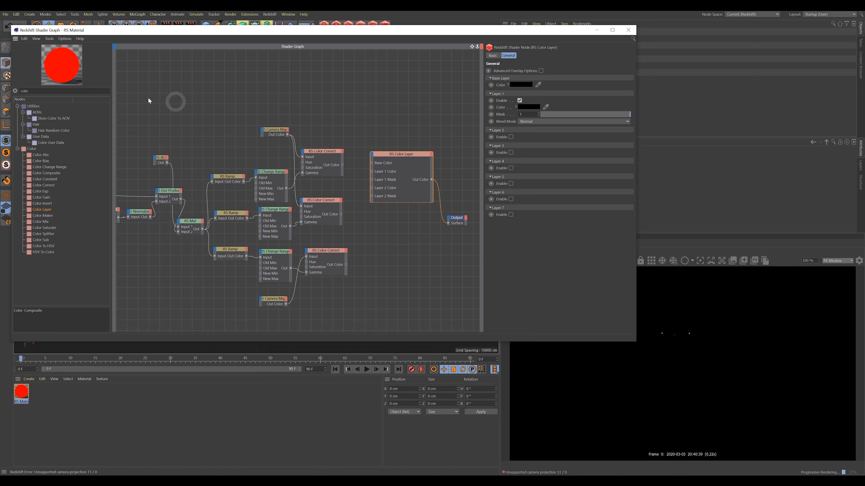
pyautogui.moveTo(32, 91); pyautogui.dragTo(21, 94)
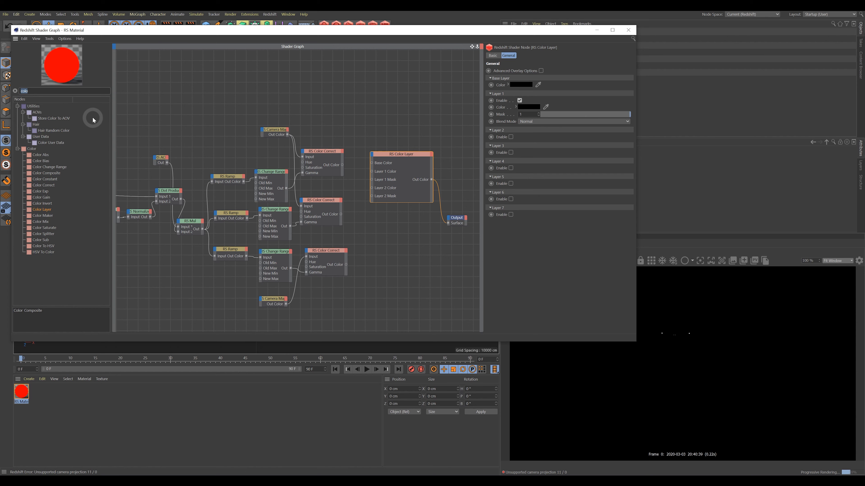
# Add a Color Abs node set to pure red as Color Layer's Base Color, disabling Layer 1.
pyautogui.write('co')
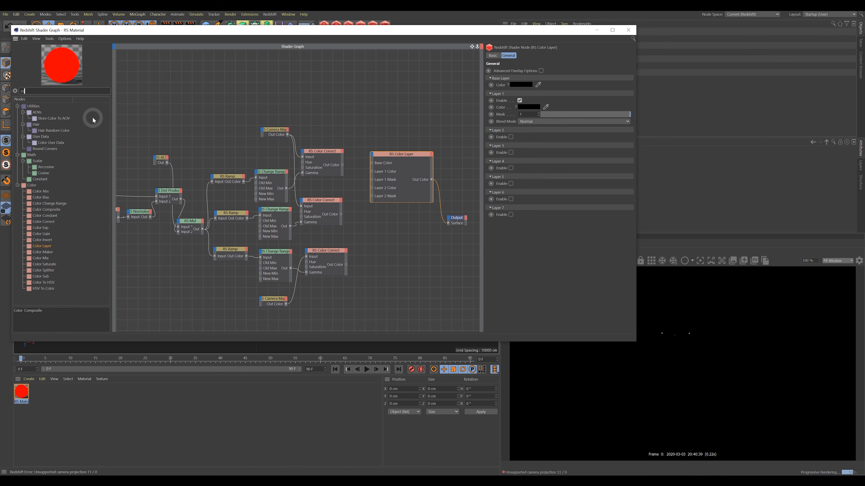
pyautogui.moveTo(45, 155); pyautogui.dragTo(371, 163)
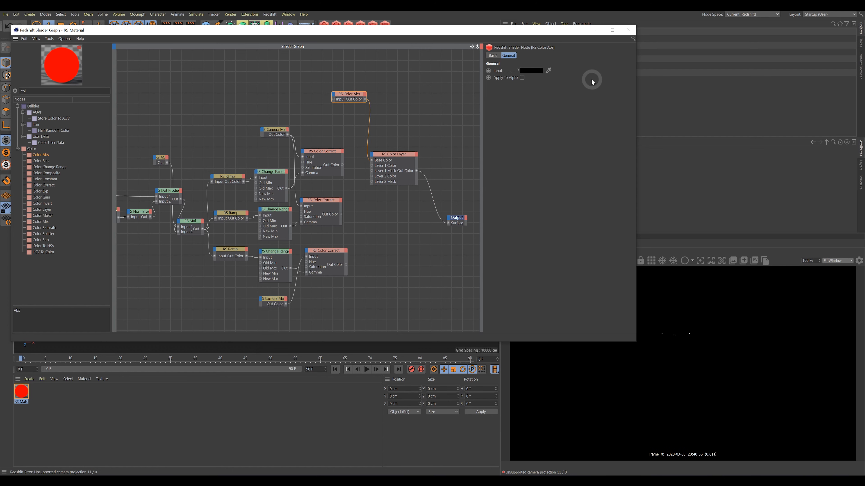
pyautogui.click(531, 71)
pyautogui.click(498, 63)
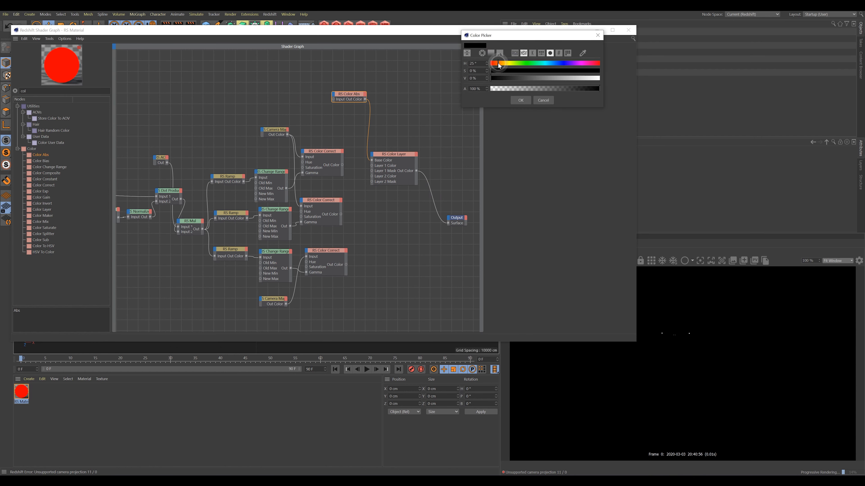
pyautogui.click(599, 71)
pyautogui.click(598, 79)
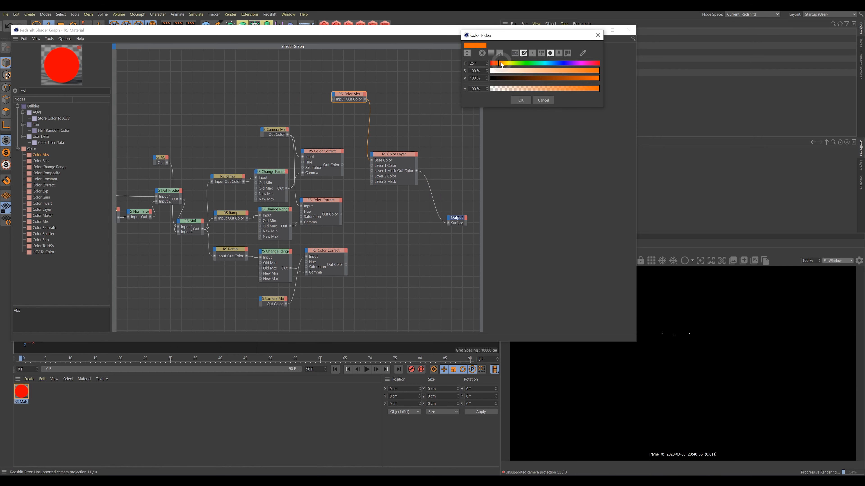
pyautogui.click(491, 63)
pyautogui.click(521, 100)
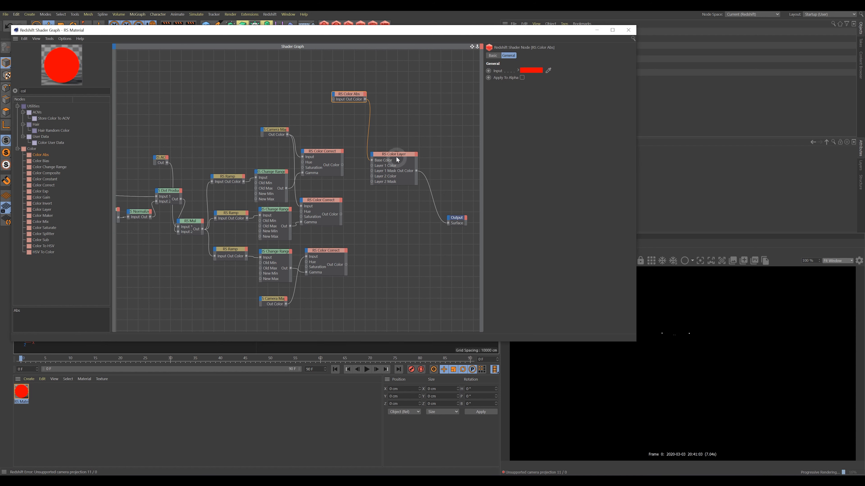
pyautogui.moveTo(395, 155); pyautogui.dragTo(402, 155)
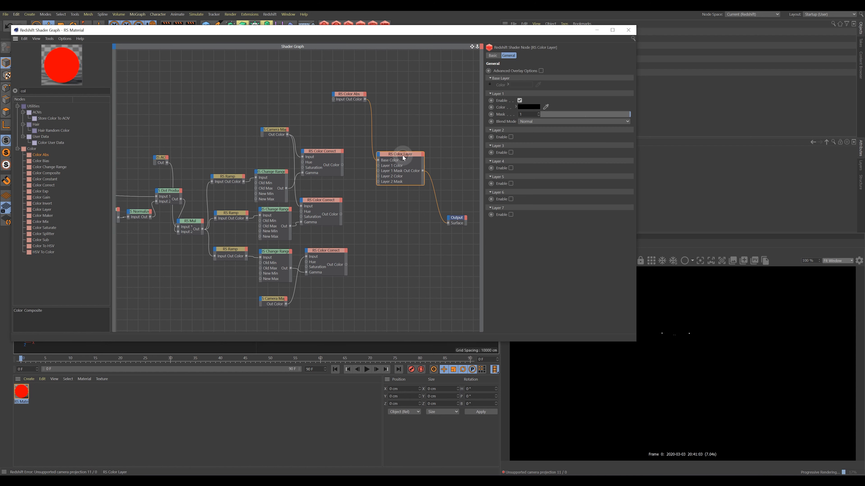
pyautogui.click(519, 101)
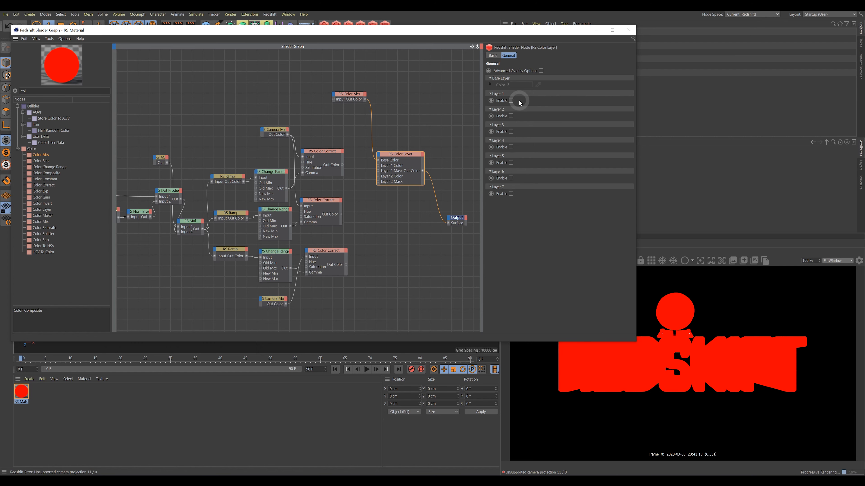
# Connect the top halftone Color Correct's output into the Color Layer's Layer 1.
pyautogui.moveTo(351, 94); pyautogui.dragTo(347, 95)
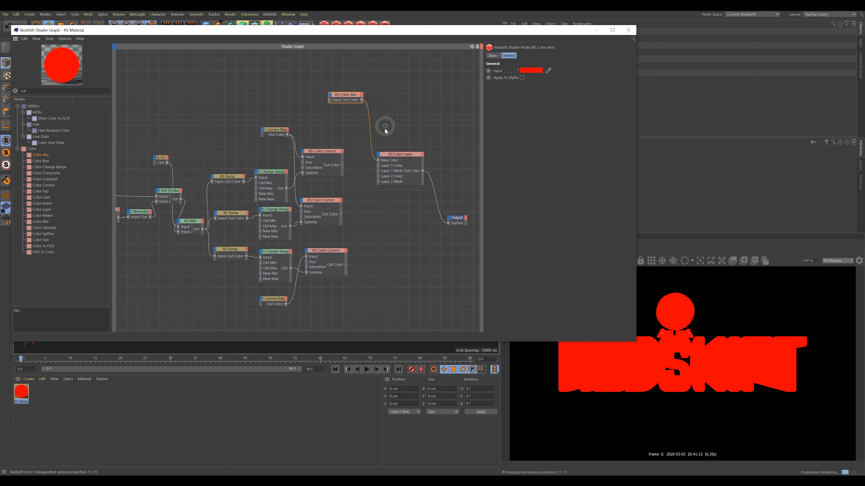
pyautogui.moveTo(410, 156); pyautogui.dragTo(410, 152)
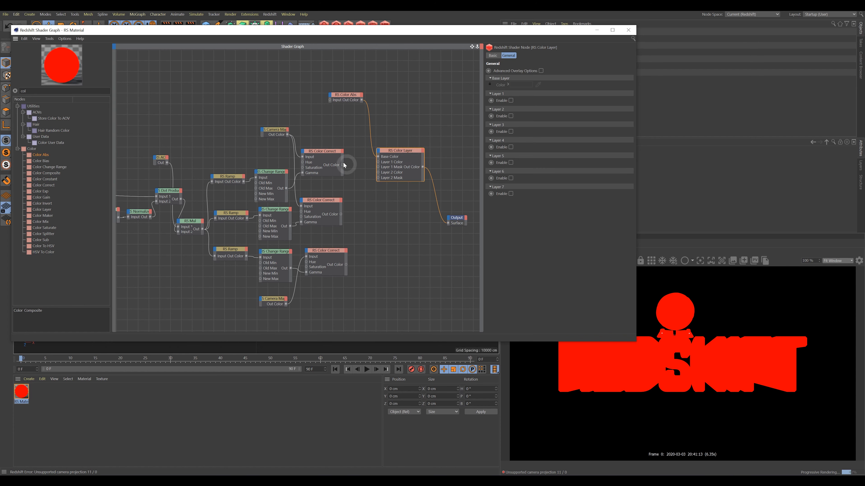
pyautogui.moveTo(326, 151); pyautogui.dragTo(328, 151)
pyautogui.click(391, 151)
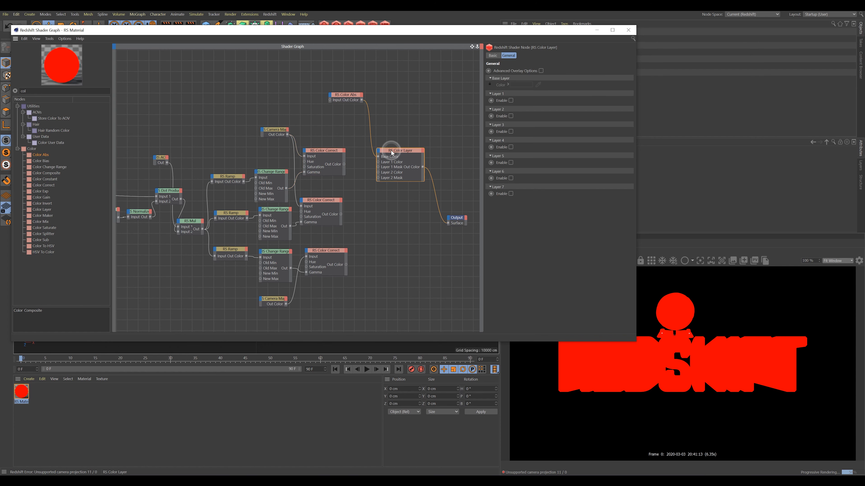
pyautogui.click(327, 152)
pyautogui.moveTo(410, 225); pyautogui.dragTo(448, 223)
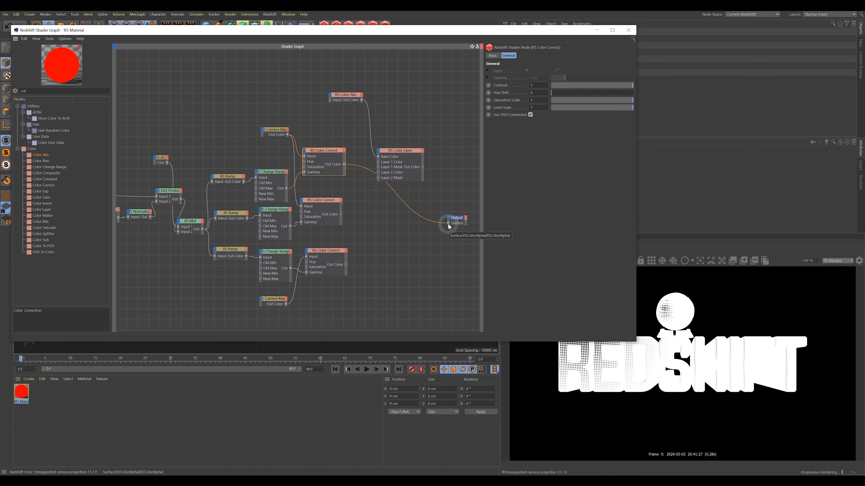
pyautogui.moveTo(346, 164); pyautogui.dragTo(367, 166)
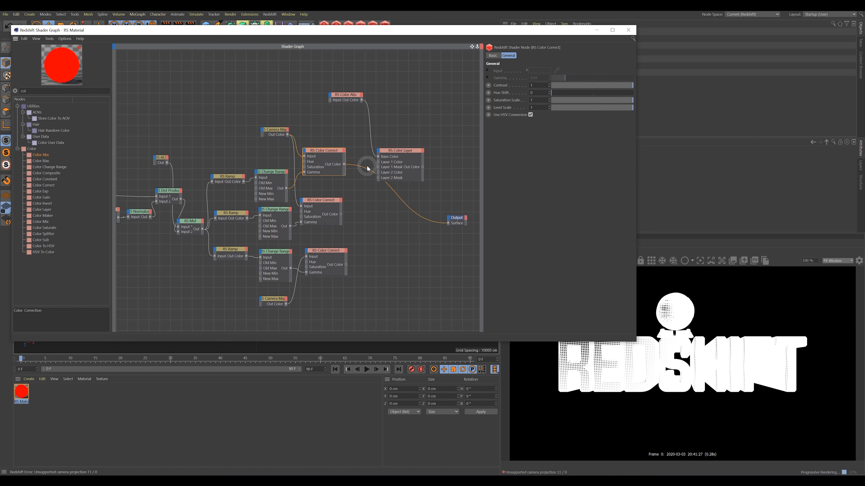
# Enable Color Layer's Layer 1 with Add blend mode.
pyautogui.click(396, 155)
pyautogui.click(518, 100)
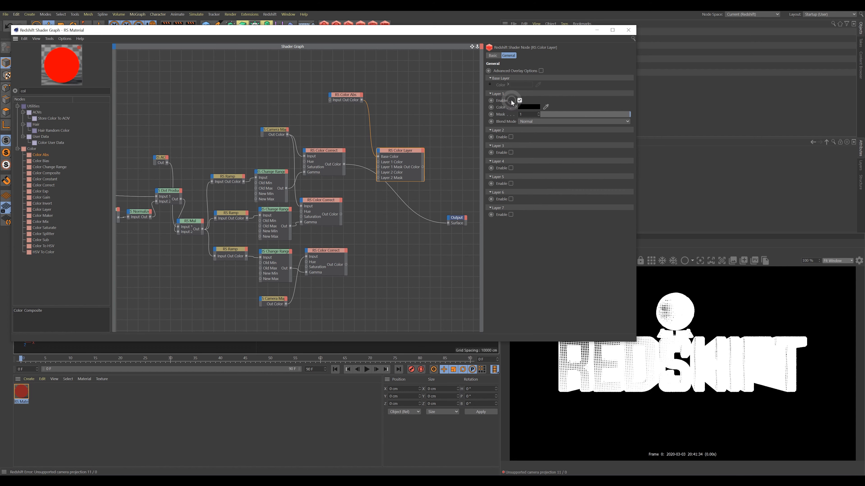
pyautogui.click(528, 121)
pyautogui.click(534, 140)
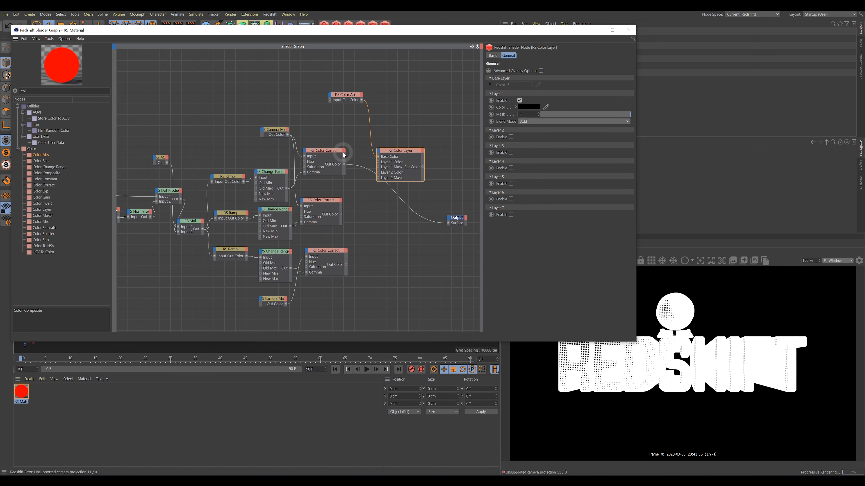
# Search 'inve' and drop an RS Color Invert node between Color Correct and Color Layer.
pyautogui.moveTo(35, 91); pyautogui.dragTo(22, 91)
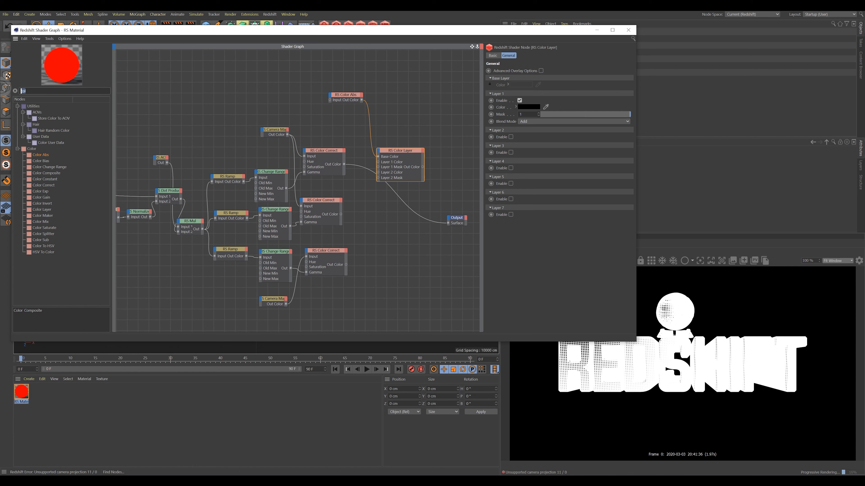
pyautogui.write('inver')
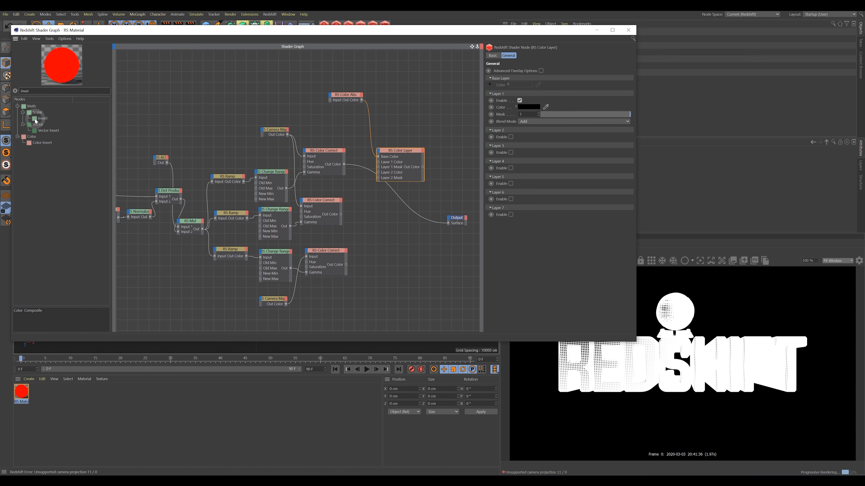
pyautogui.moveTo(36, 121); pyautogui.dragTo(360, 185)
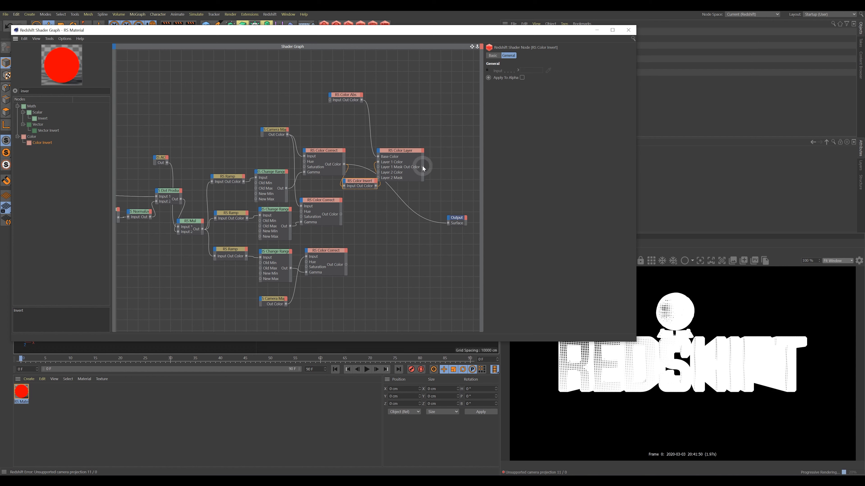
# Wire Color Layer Out Color to the Output Surface and arrange the Color Layer and Color Invert nodes.
pyautogui.moveTo(422, 167); pyautogui.dragTo(449, 223)
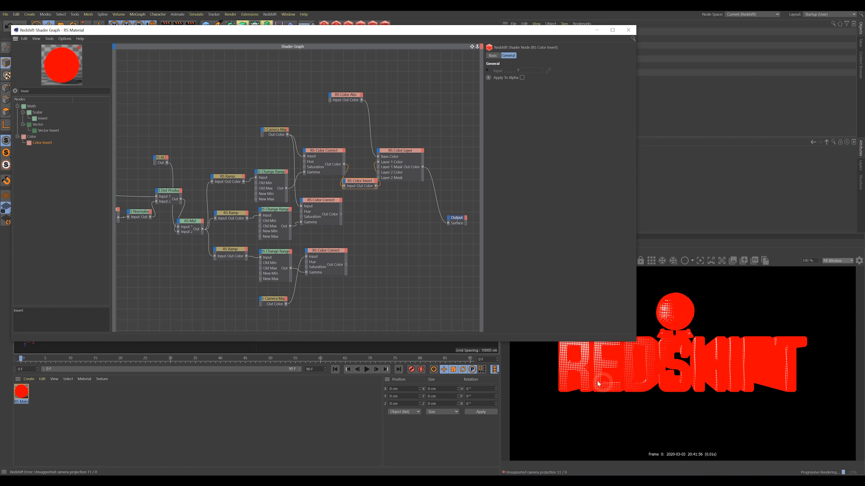
pyautogui.click(405, 151)
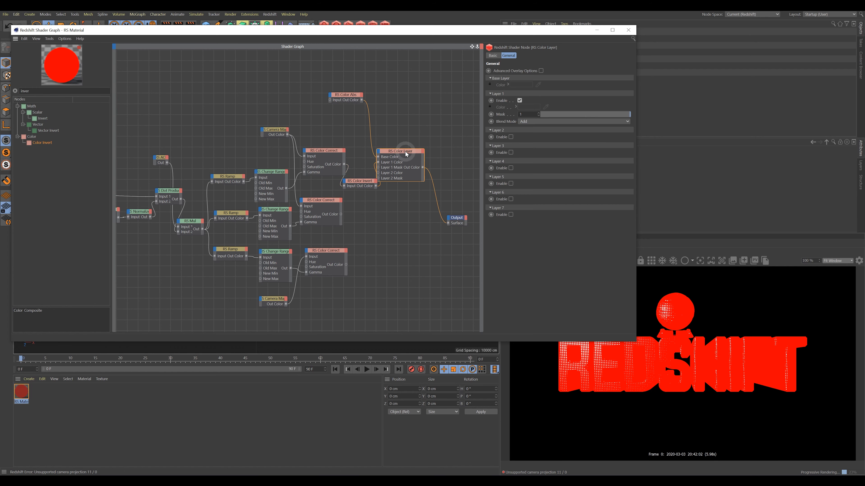
pyautogui.moveTo(405, 151); pyautogui.dragTo(421, 151)
pyautogui.moveTo(360, 181); pyautogui.dragTo(367, 178)
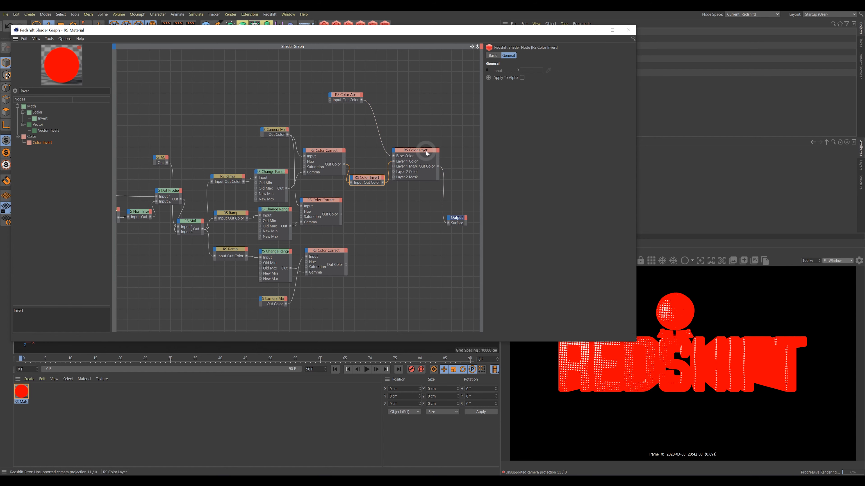
pyautogui.moveTo(425, 151); pyautogui.dragTo(429, 151)
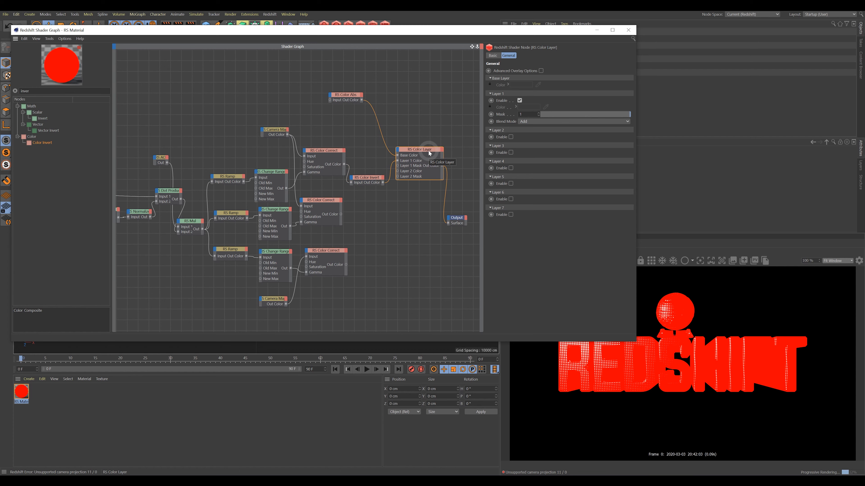
pyautogui.moveTo(427, 150); pyautogui.dragTo(428, 155)
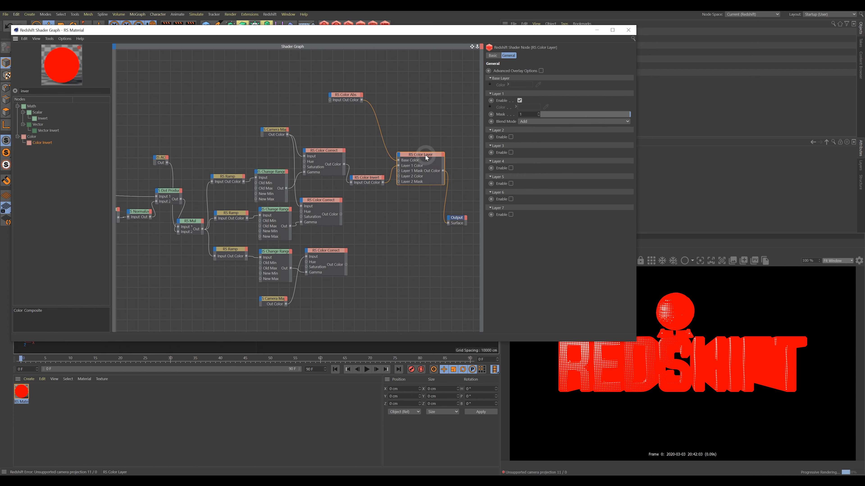
pyautogui.click(366, 180)
# Duplicate the RS Color Abs node and darken its input colour to a 42% value red.
pyautogui.moveTo(345, 96); pyautogui.dragTo(371, 211)
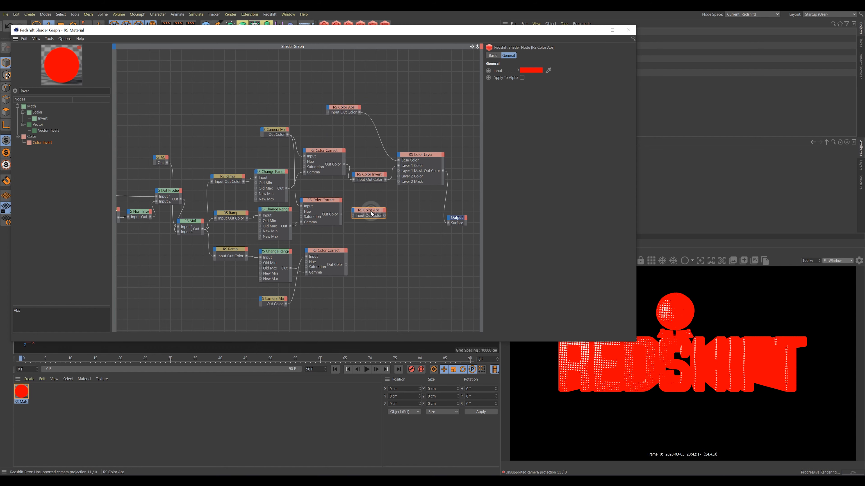
pyautogui.click(535, 75)
pyautogui.moveTo(545, 78); pyautogui.dragTo(536, 79)
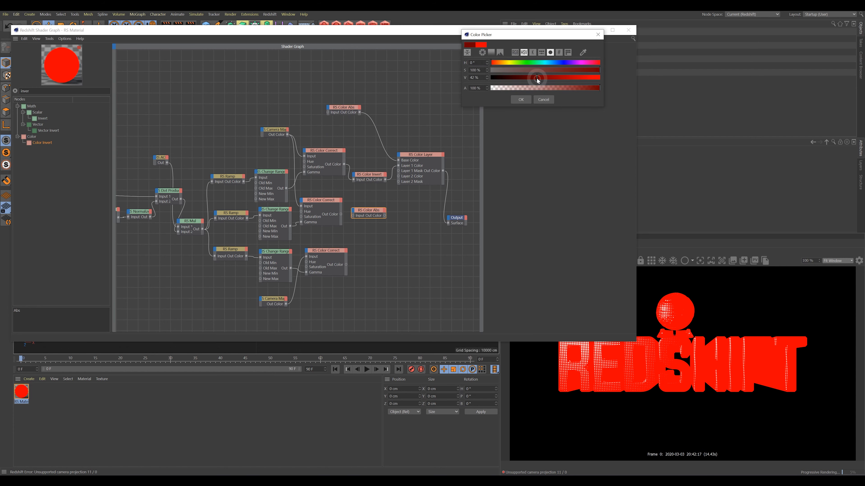
pyautogui.click(526, 99)
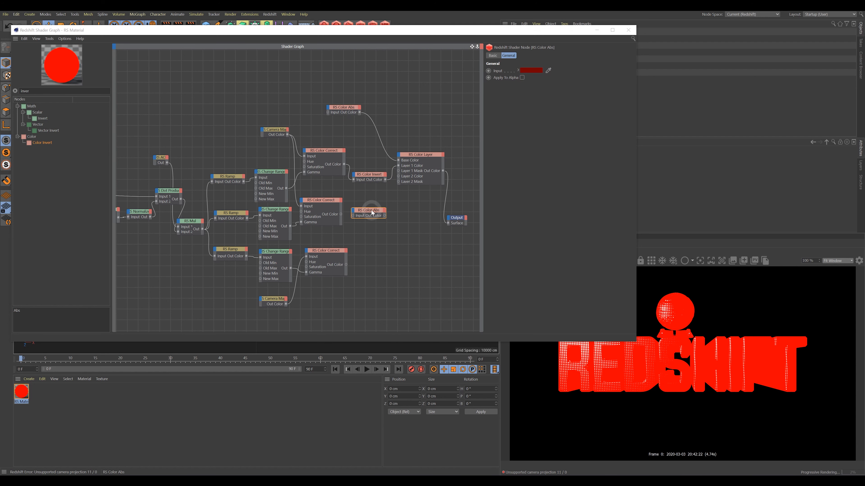
# Position the new dark red Color Abs node below and align it with the Color Layer node.
pyautogui.moveTo(372, 210); pyautogui.dragTo(400, 179)
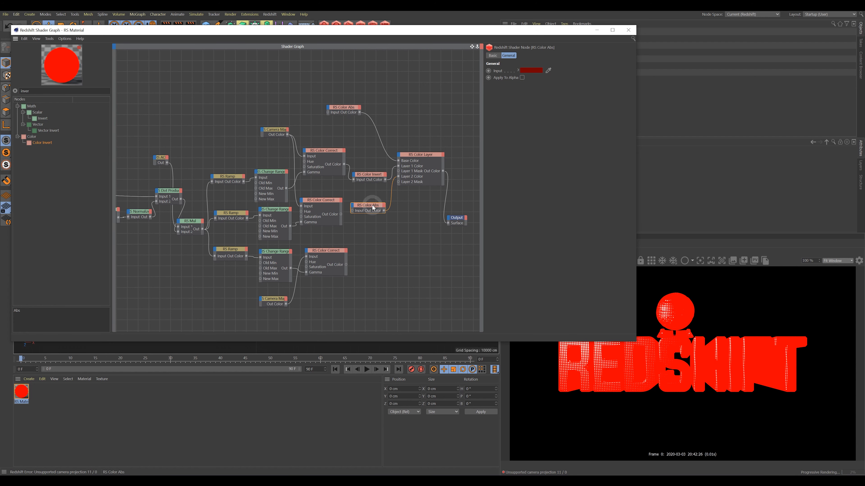
pyautogui.moveTo(373, 206); pyautogui.dragTo(374, 196)
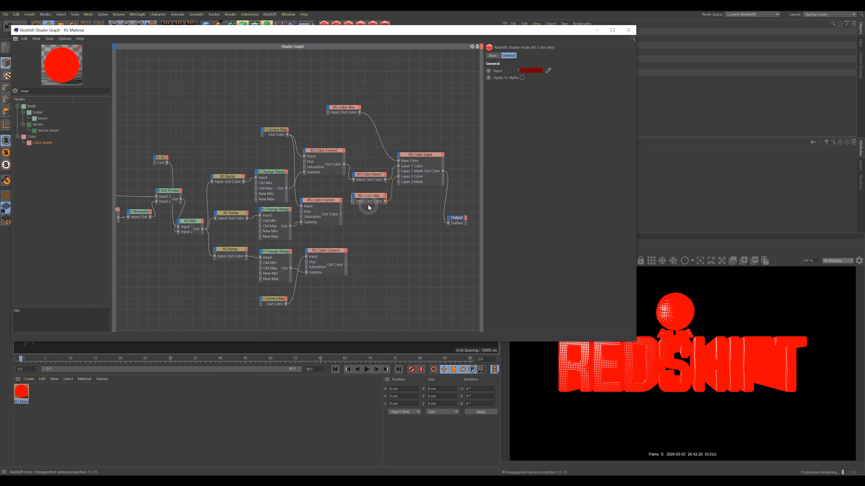
pyautogui.moveTo(370, 198); pyautogui.dragTo(370, 206)
pyautogui.click(431, 156)
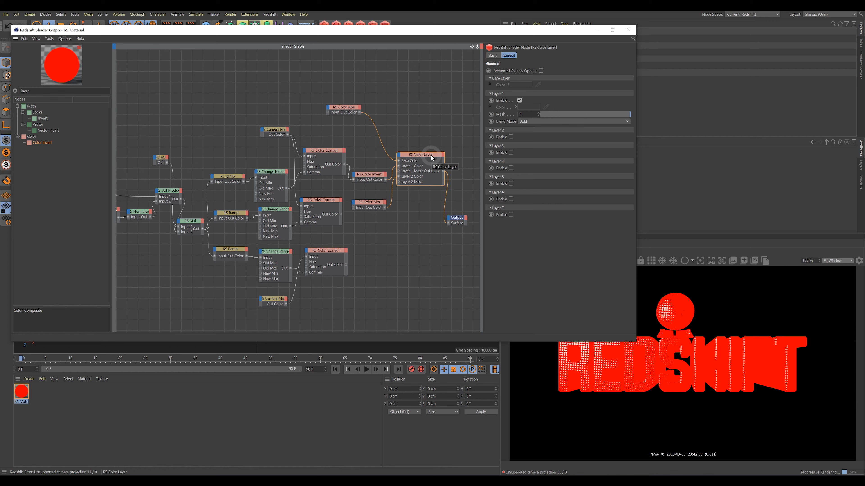
pyautogui.moveTo(431, 155); pyautogui.dragTo(432, 157)
pyautogui.click(371, 204)
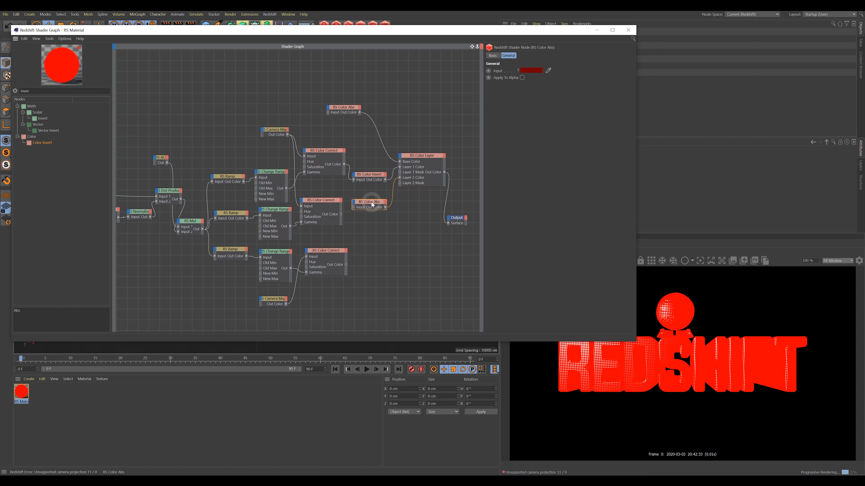
pyautogui.moveTo(372, 204); pyautogui.dragTo(370, 202)
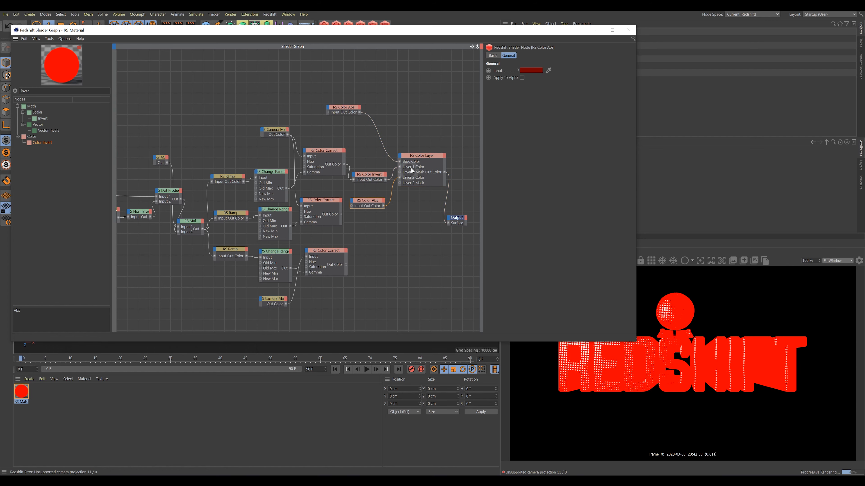
pyautogui.moveTo(421, 159); pyautogui.dragTo(421, 160)
pyautogui.click(429, 158)
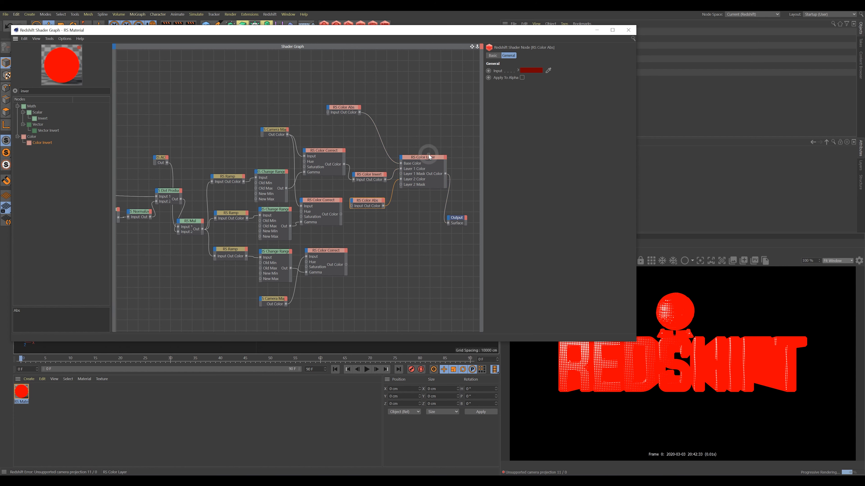
# Wire Layer 2 with the dark red Color Abs as colour and the inverted halftone as mask.
pyautogui.moveTo(357, 199); pyautogui.dragTo(402, 186)
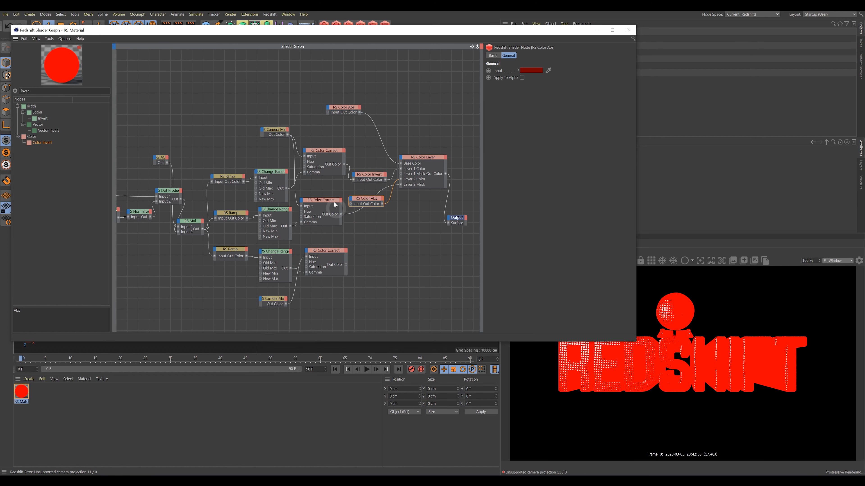
pyautogui.moveTo(328, 198); pyautogui.dragTo(368, 188)
pyautogui.click(421, 163)
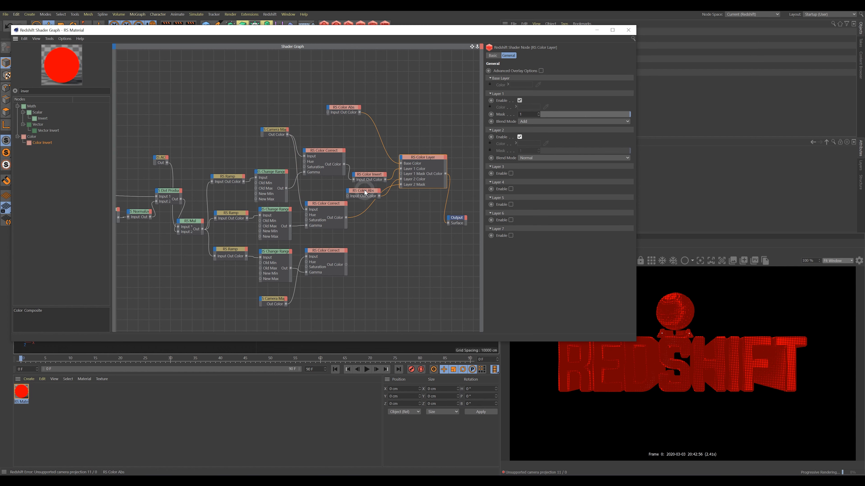
pyautogui.moveTo(332, 206); pyautogui.dragTo(366, 234)
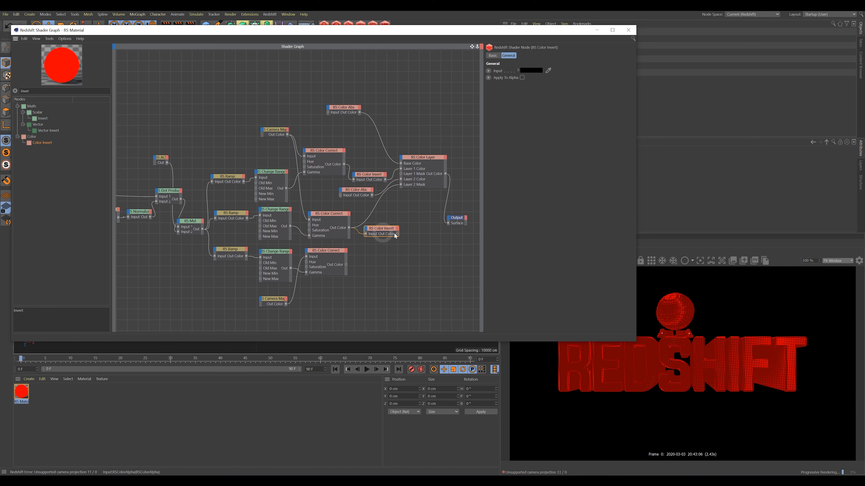
pyautogui.moveTo(399, 183); pyautogui.dragTo(401, 179)
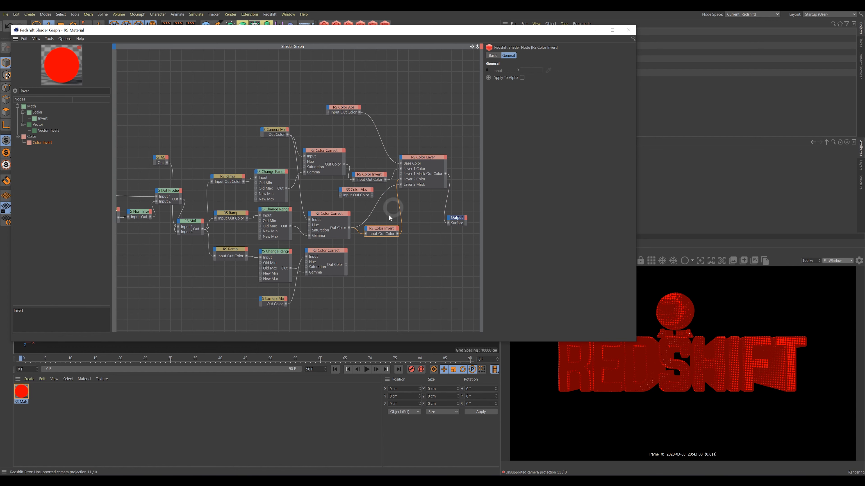
pyautogui.click(383, 229)
pyautogui.moveTo(387, 232); pyautogui.dragTo(378, 223)
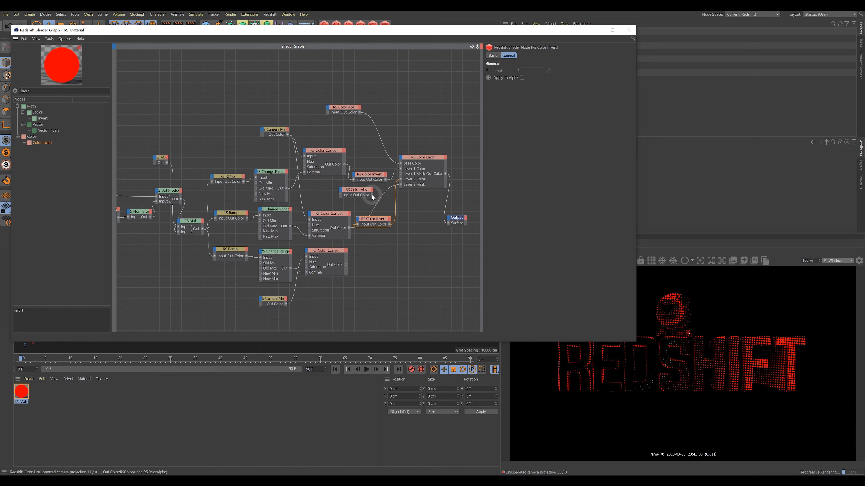
pyautogui.moveTo(373, 195); pyautogui.dragTo(401, 180)
pyautogui.moveTo(386, 225); pyautogui.dragTo(400, 184)
pyautogui.moveTo(386, 233); pyautogui.dragTo(380, 216)
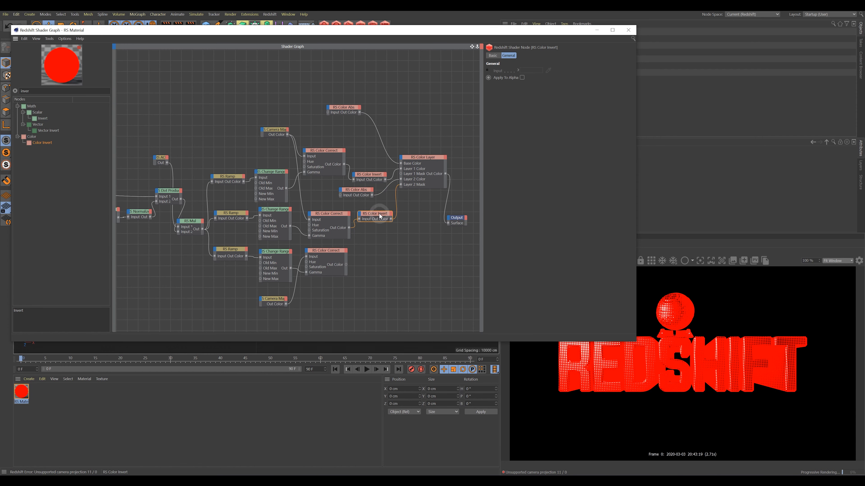
# Set the Color Layer's Layer 2 Blend Mode to Multiply.
pyautogui.click(434, 163)
pyautogui.click(526, 159)
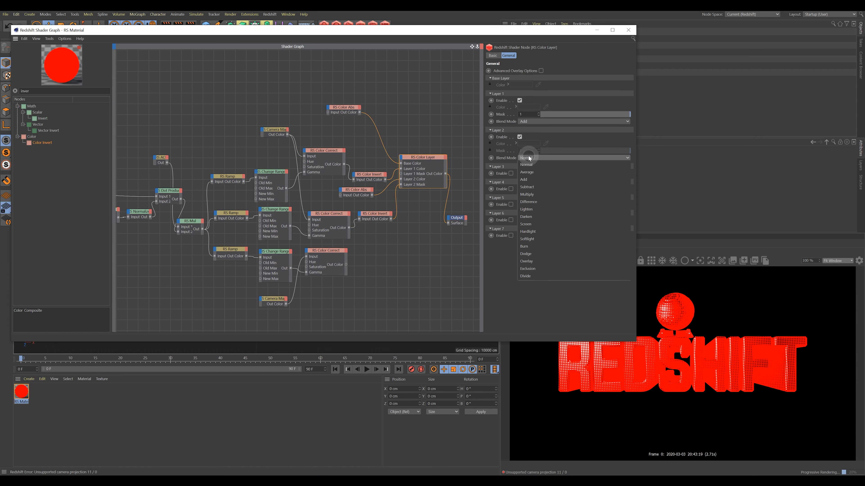
pyautogui.click(535, 194)
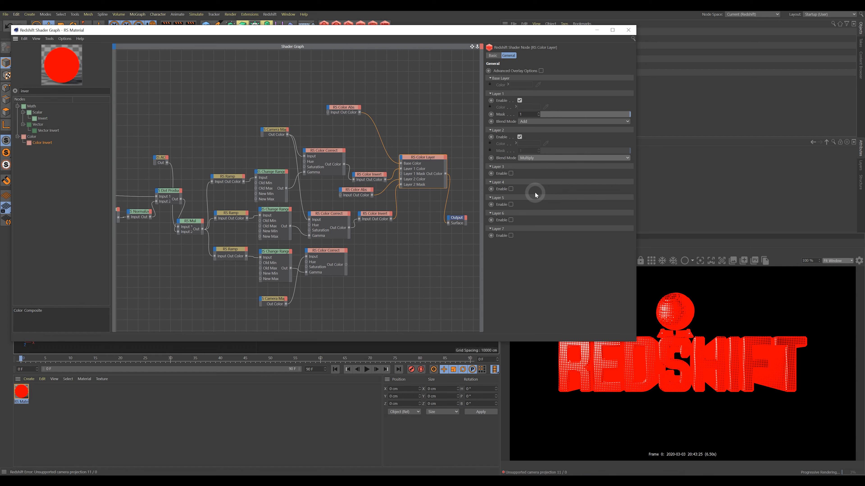
pyautogui.click(357, 193)
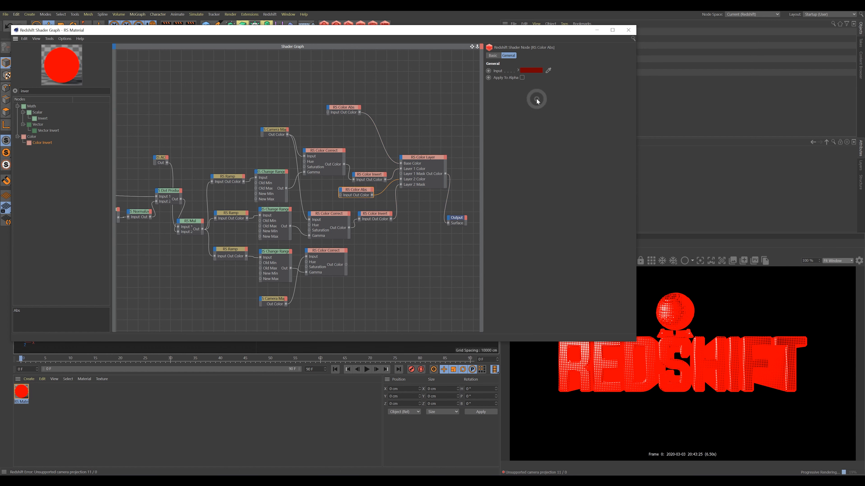
# Raise the lower Color Abs input colour's brightness to a brighter red in the Color Picker.
pyautogui.click(532, 72)
pyautogui.click(547, 81)
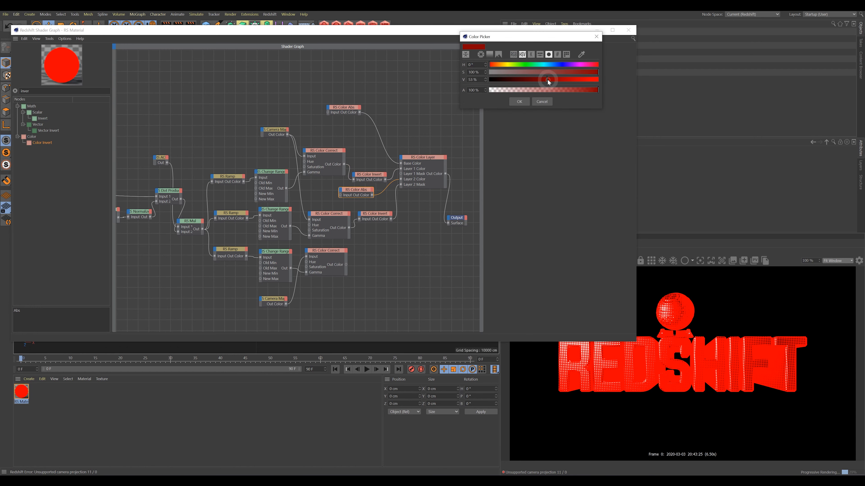
pyautogui.click(519, 102)
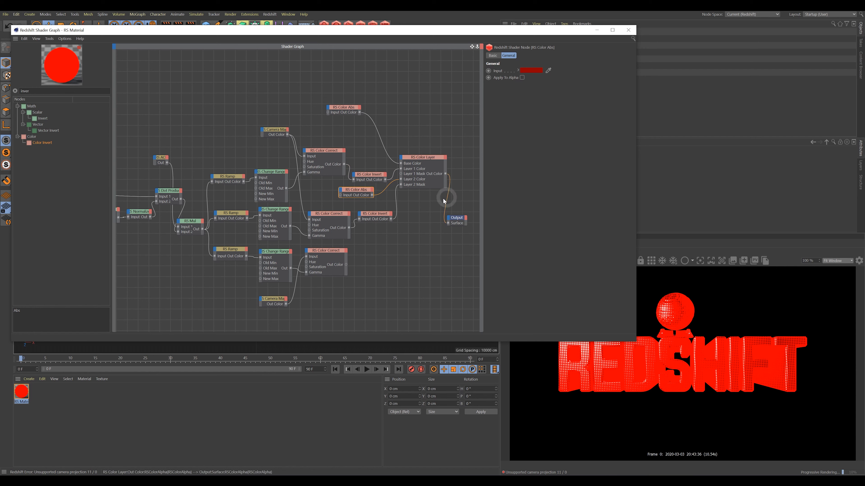
pyautogui.moveTo(356, 193); pyautogui.dragTo(360, 192)
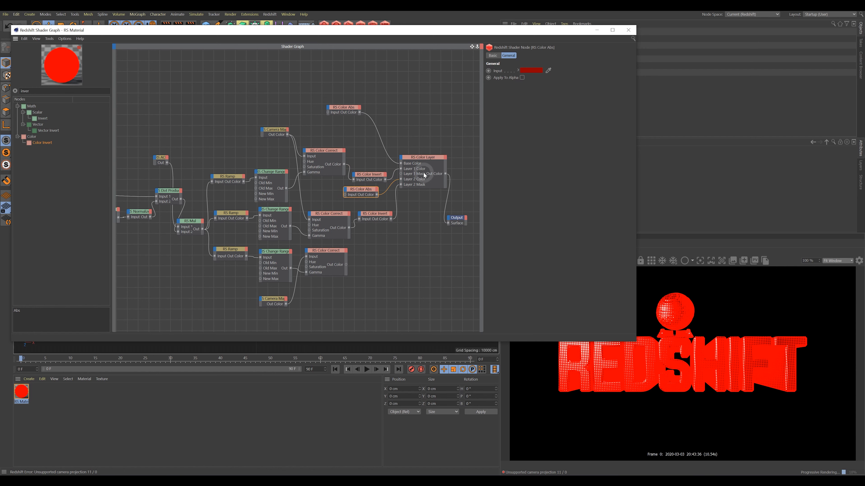
pyautogui.click(532, 71)
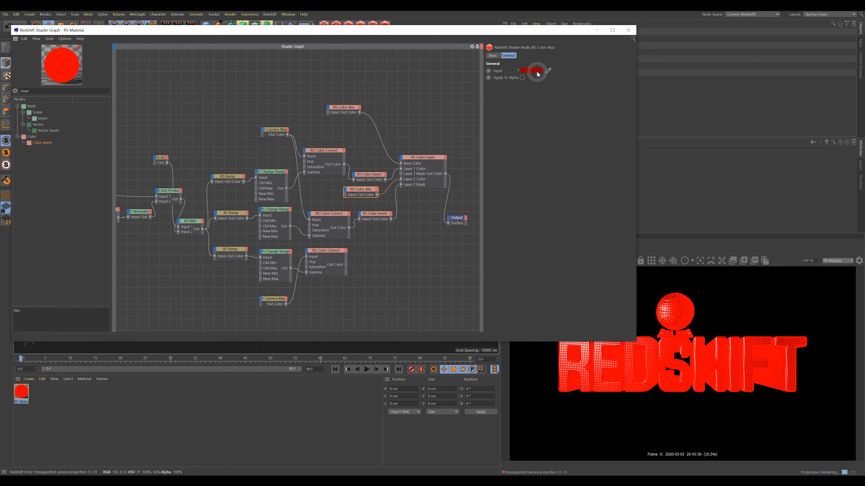
pyautogui.click(554, 84)
pyautogui.click(523, 105)
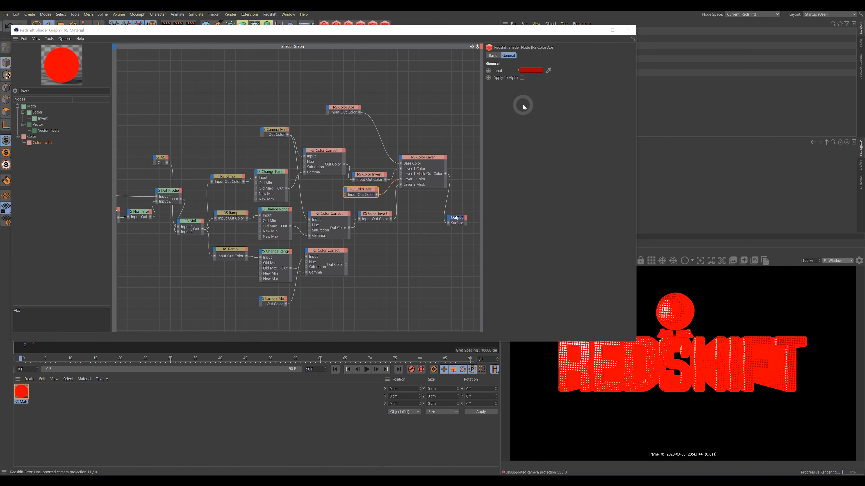
# Rearrange the Color Invert, Color Abs, Color Layer and middle Color Correct nodes.
pyautogui.moveTo(371, 172); pyautogui.dragTo(370, 157)
pyautogui.moveTo(368, 188); pyautogui.dragTo(367, 183)
pyautogui.moveTo(418, 163); pyautogui.dragTo(426, 163)
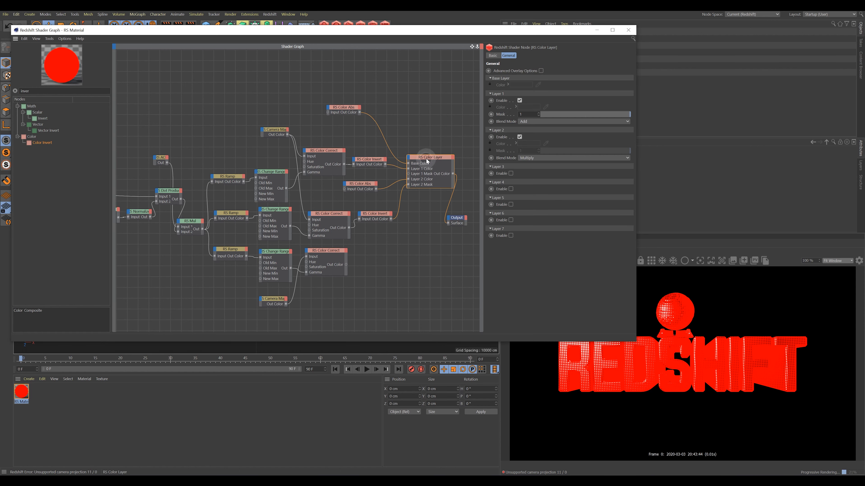
pyautogui.click(379, 212)
pyautogui.moveTo(337, 218); pyautogui.dragTo(379, 214)
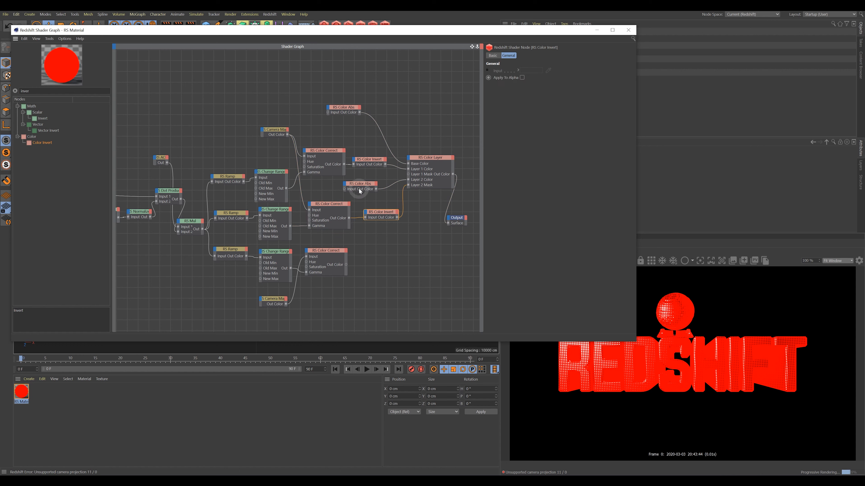
# Connect the bottom Color Correct to Layer 3 Color, enable Layer 3 and set it to Multiply.
pyautogui.click(328, 252)
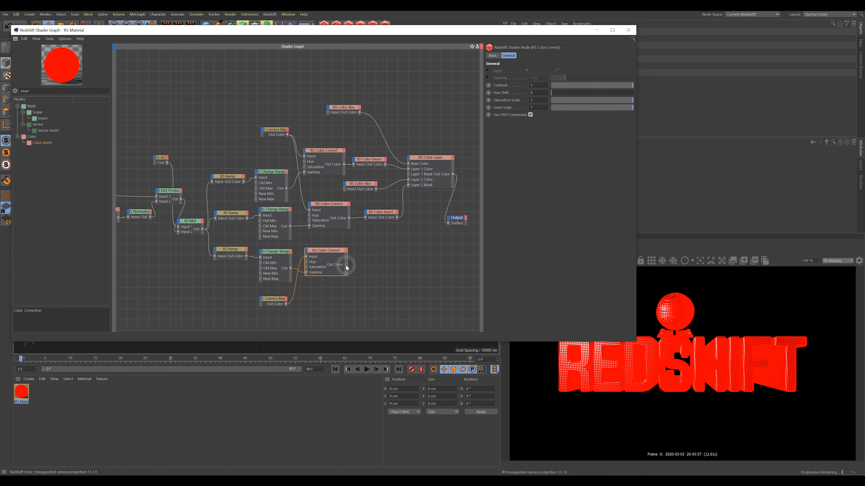
pyautogui.moveTo(346, 267); pyautogui.dragTo(409, 160)
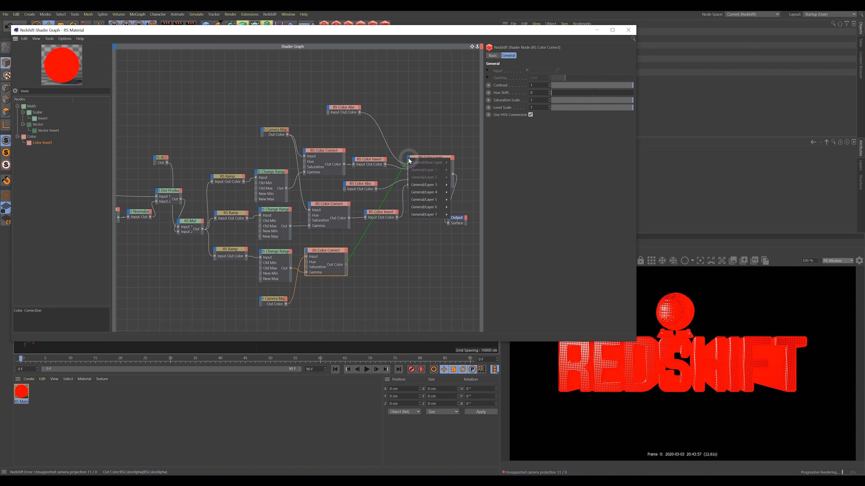
pyautogui.moveTo(429, 185)
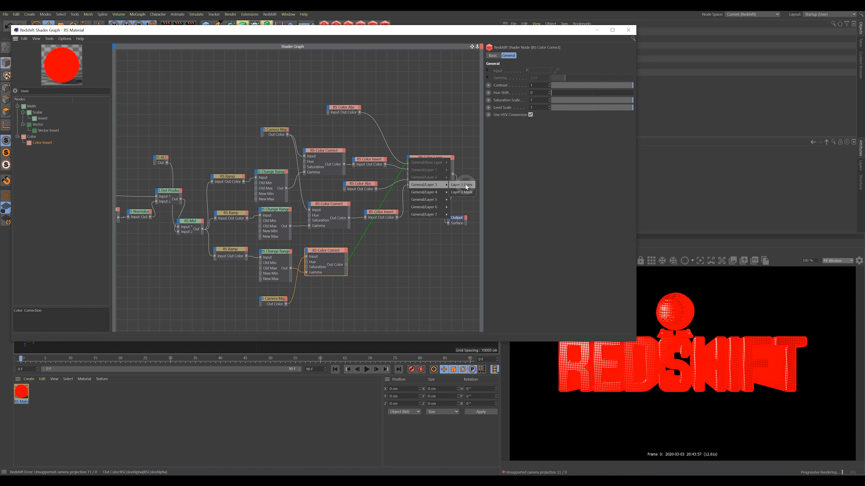
pyautogui.click(461, 185)
pyautogui.click(434, 158)
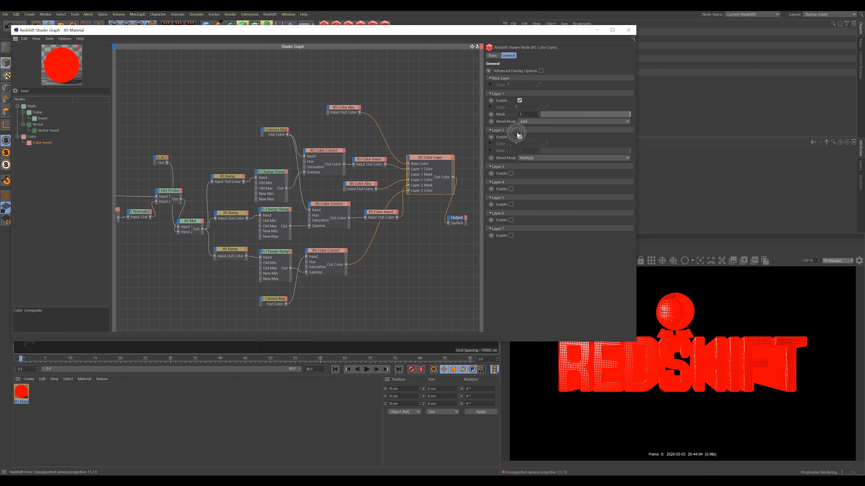
pyautogui.click(510, 173)
pyautogui.click(526, 194)
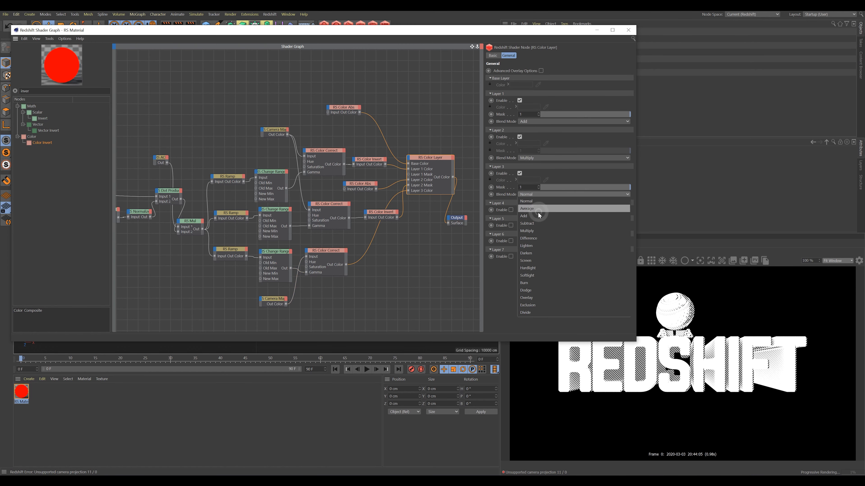
pyautogui.click(536, 230)
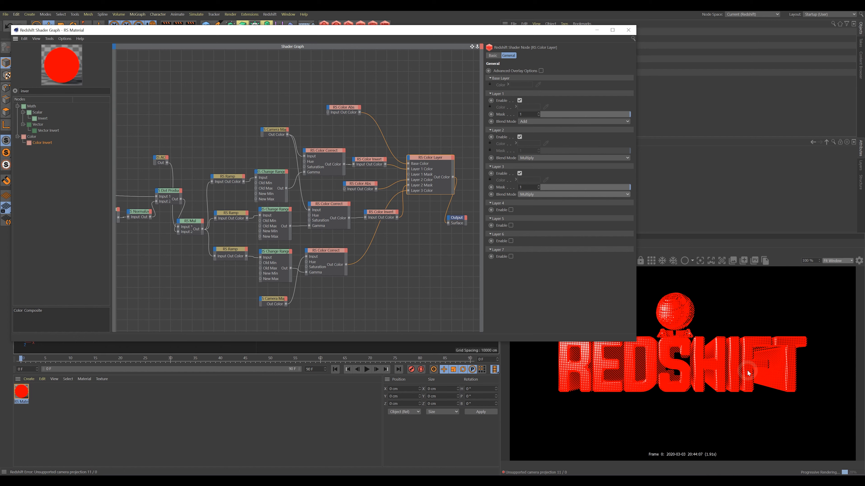
# Nudge the Color Layer and Color Invert nodes into their final positions.
pyautogui.moveTo(425, 162); pyautogui.dragTo(424, 161)
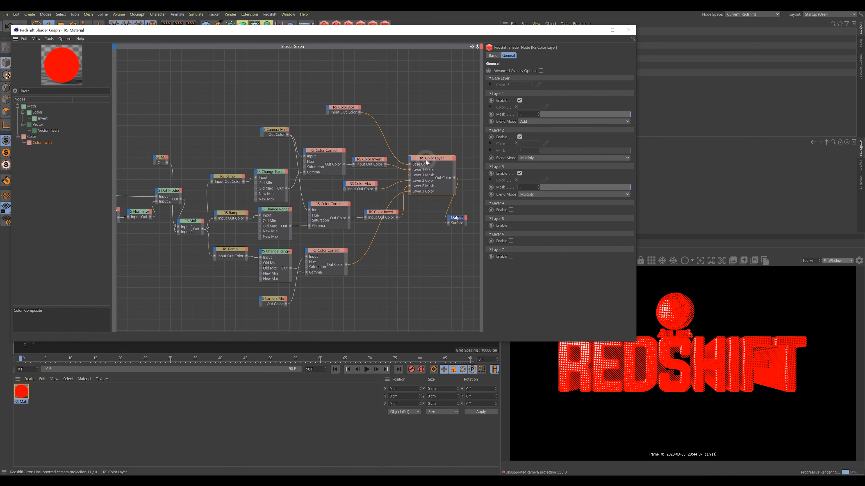
pyautogui.moveTo(377, 215); pyautogui.dragTo(374, 213)
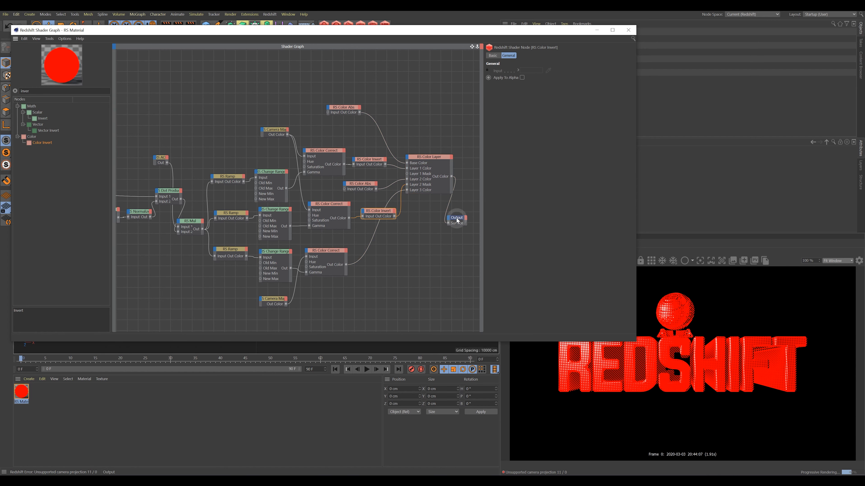
pyautogui.click(457, 220)
# Minimise the Shader Graph and move Light_Control_1 to the right in the viewport.
pyautogui.moveTo(475, 36); pyautogui.dragTo(487, 109)
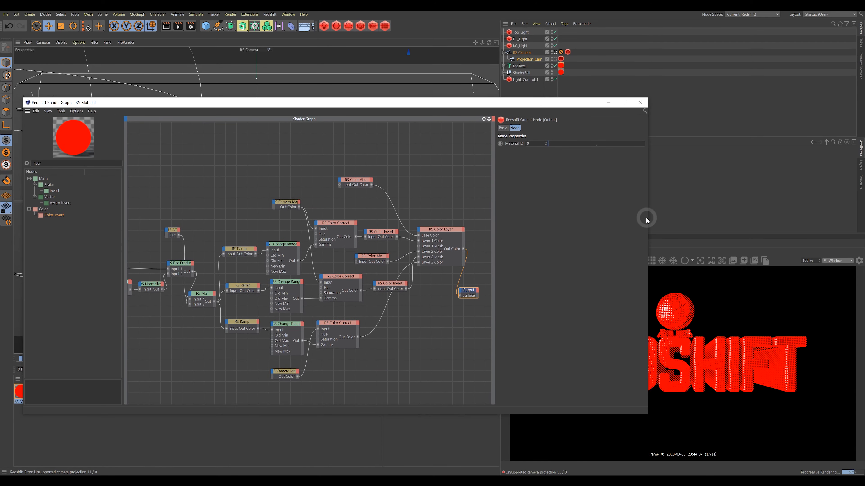
pyautogui.click(609, 103)
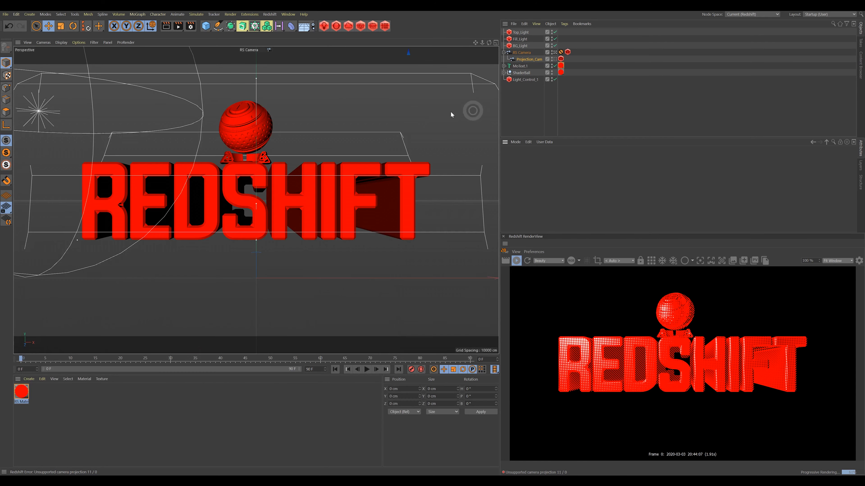
pyautogui.click(525, 81)
pyautogui.moveTo(72, 101); pyautogui.dragTo(91, 139)
# Restore and resize the Shader Graph window, bringing the Output node into view.
pyautogui.moveTo(73, 478)
pyautogui.click(104, 462)
pyautogui.click(293, 90)
pyautogui.moveTo(301, 106); pyautogui.dragTo(297, 36)
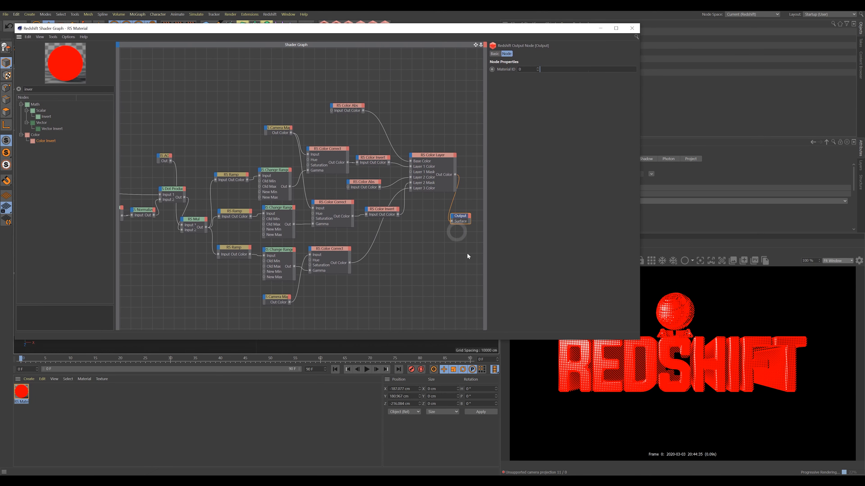
pyautogui.moveTo(639, 339); pyautogui.dragTo(570, 322)
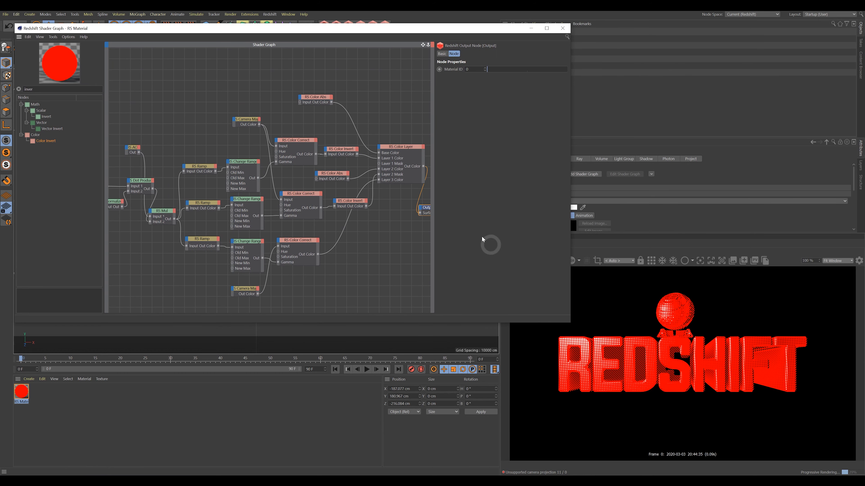
pyautogui.moveTo(391, 114); pyautogui.dragTo(448, 290, button='middle')
pyautogui.moveTo(306, 205); pyautogui.dragTo(382, 204)
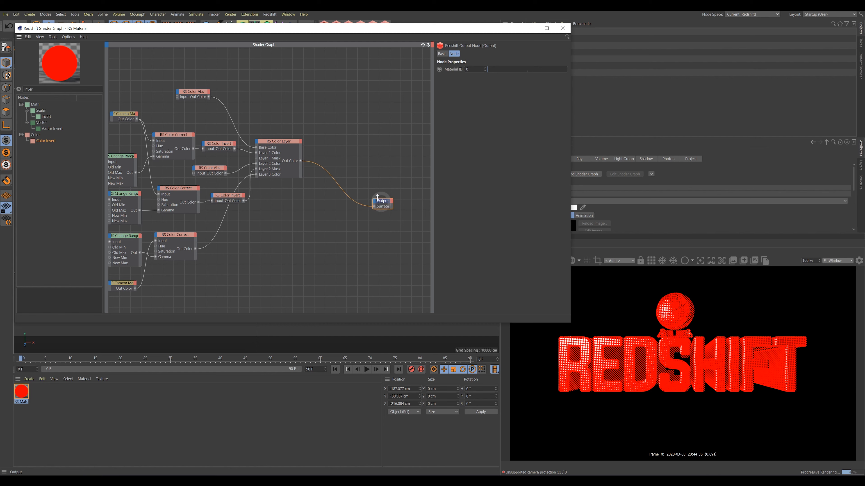
# Add an RS Material fed by Color Layer into Diffuse Color, and wire it to Output.
pyautogui.doubleClick(28, 89)
pyautogui.write('ma')
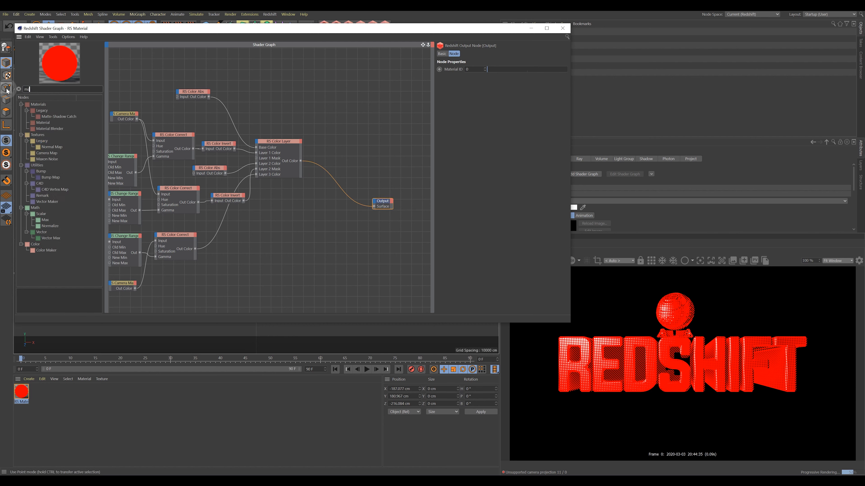
pyautogui.write('terial')
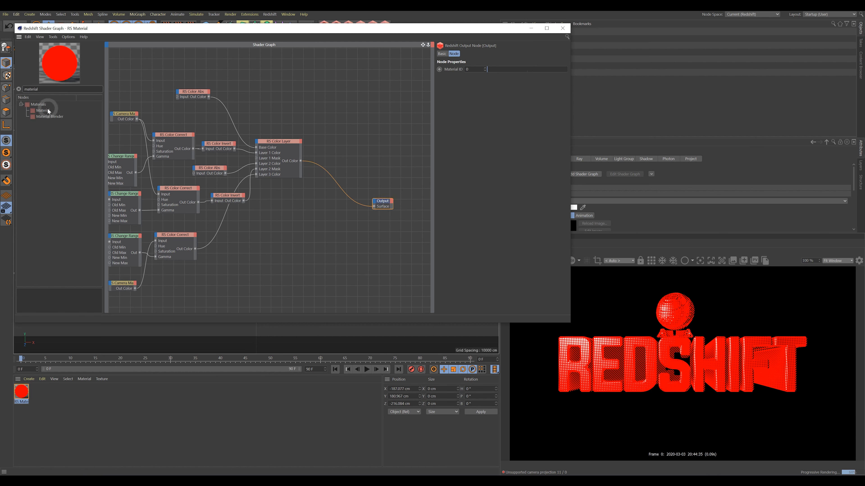
pyautogui.moveTo(43, 111); pyautogui.dragTo(360, 149)
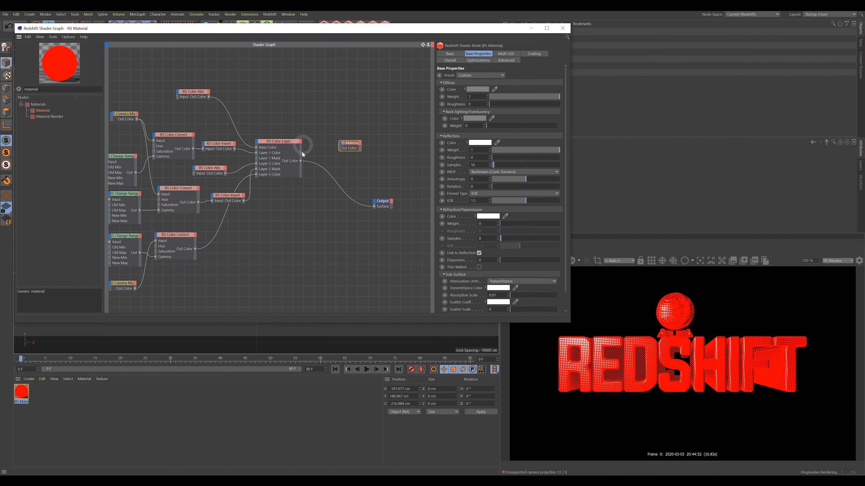
pyautogui.moveTo(301, 161); pyautogui.dragTo(340, 143)
pyautogui.moveTo(357, 146)
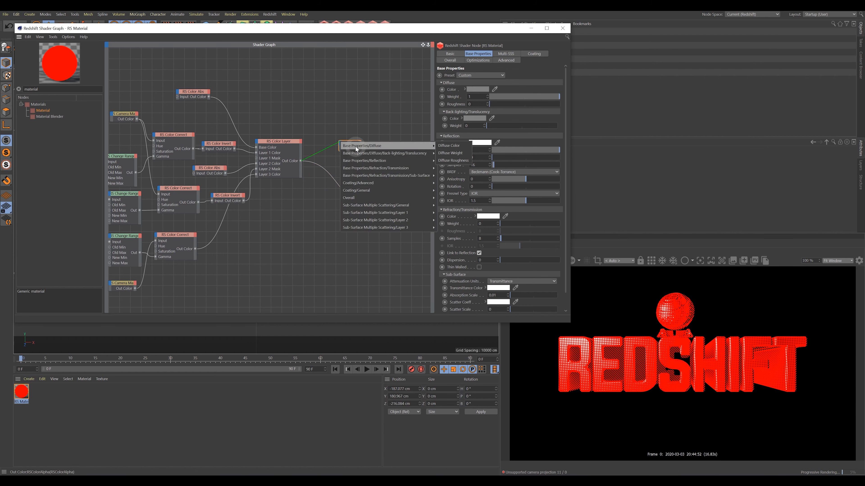
pyautogui.click(452, 146)
pyautogui.moveTo(385, 148); pyautogui.dragTo(387, 205)
pyautogui.moveTo(367, 145); pyautogui.dragTo(355, 145)
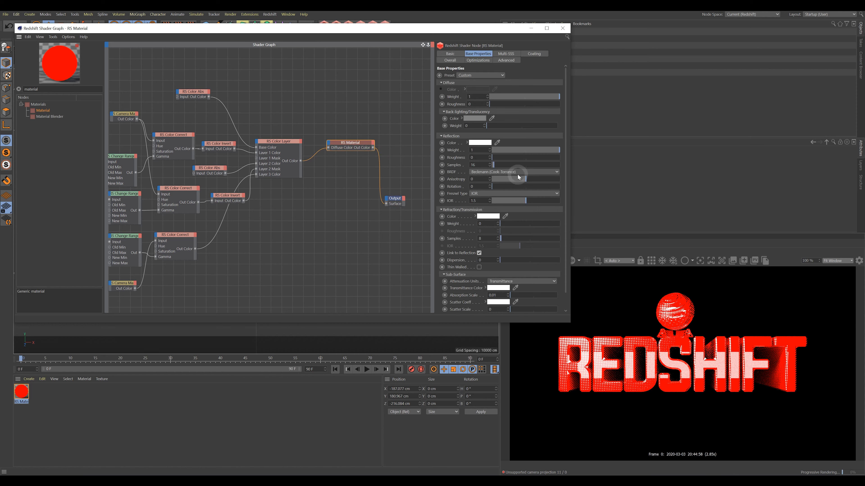
# Lower the RS Material's reflection weight and set reflection roughness to 1.
pyautogui.moveTo(527, 153); pyautogui.dragTo(563, 158)
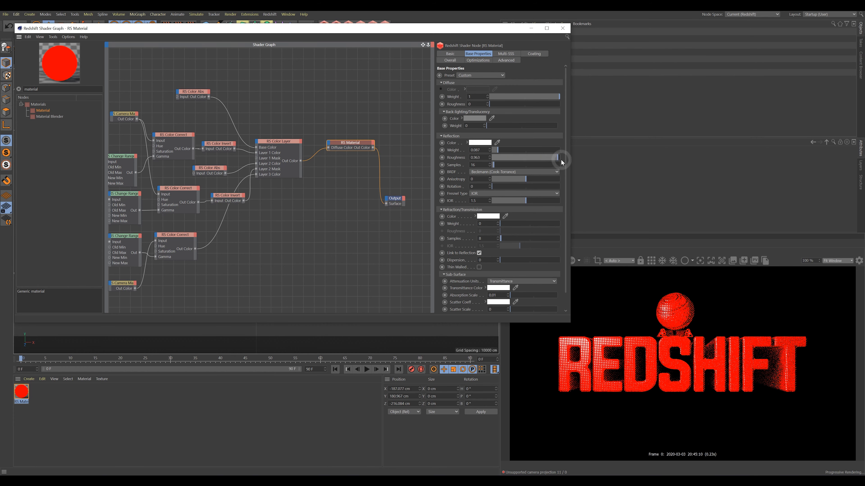
pyautogui.moveTo(355, 145); pyautogui.dragTo(356, 145)
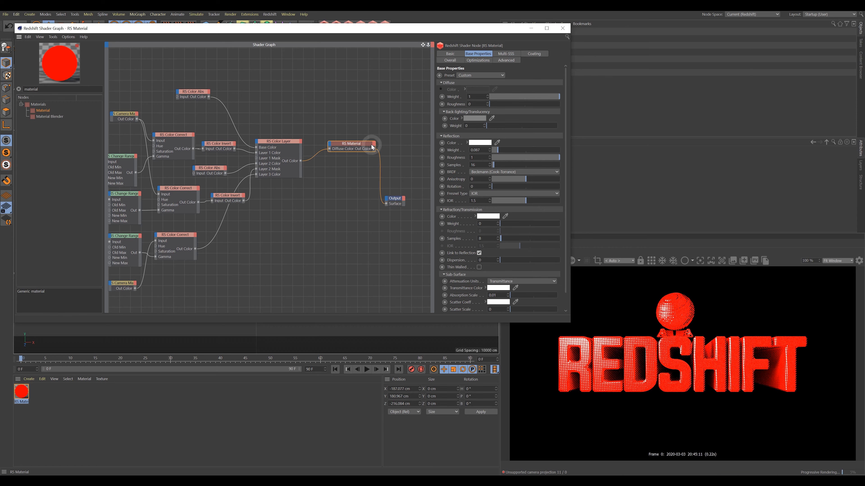
pyautogui.moveTo(277, 141); pyautogui.dragTo(281, 141)
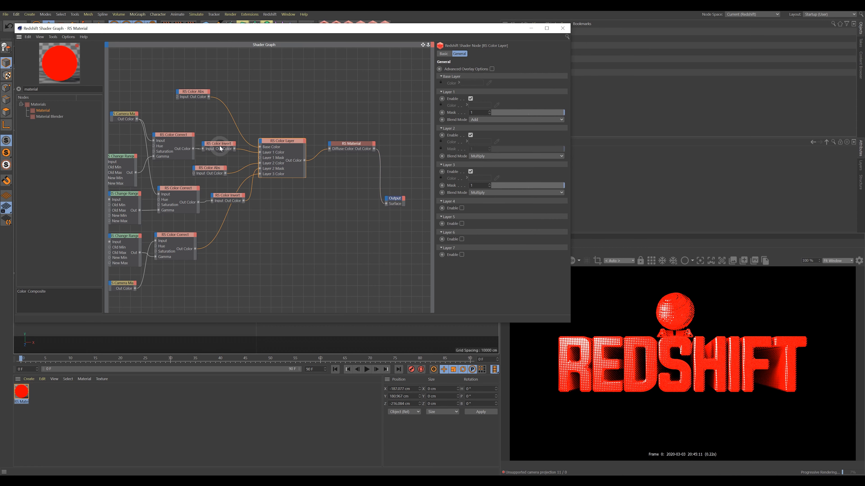
# Pick a new, darker red input colour for the upper RS Color Abs node.
pyautogui.click(193, 93)
pyautogui.click(480, 70)
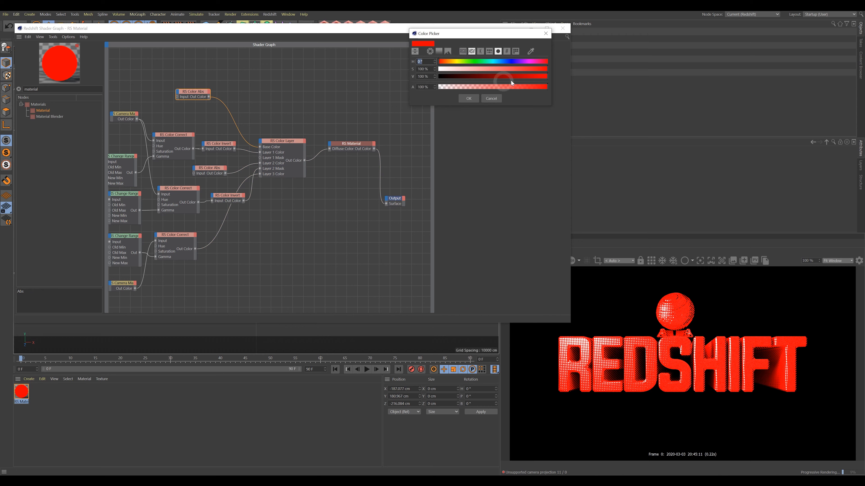
pyautogui.click(469, 98)
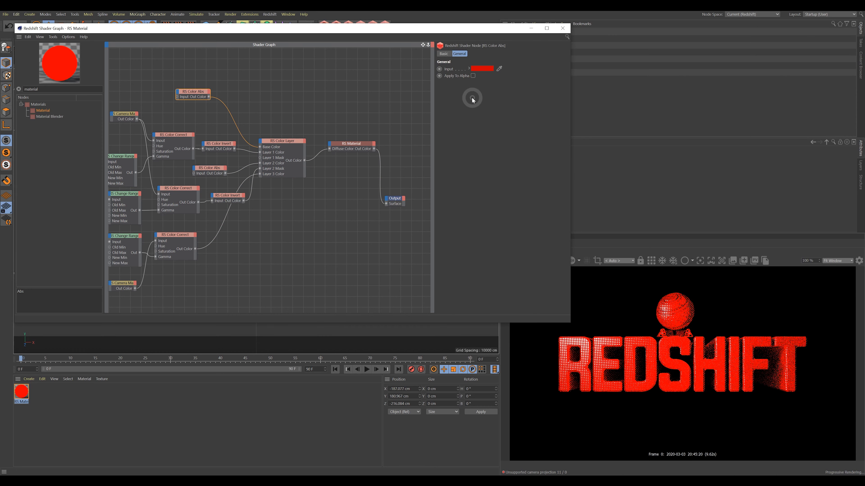
pyautogui.click(483, 69)
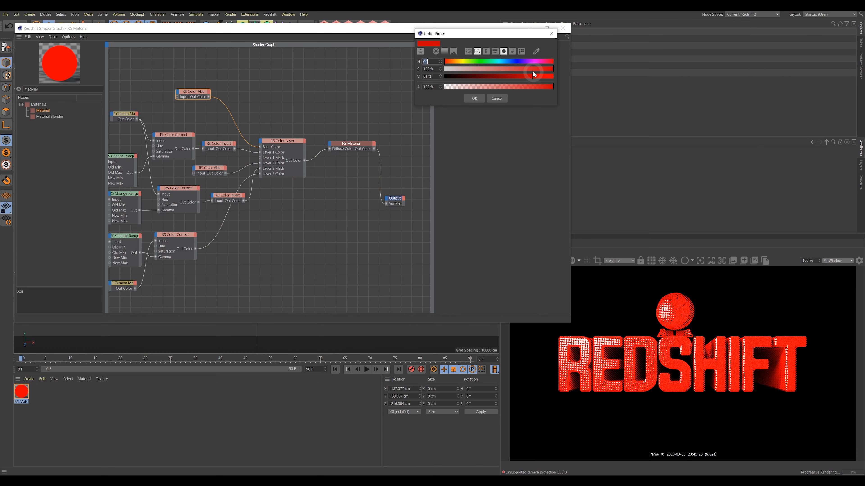
pyautogui.click(472, 99)
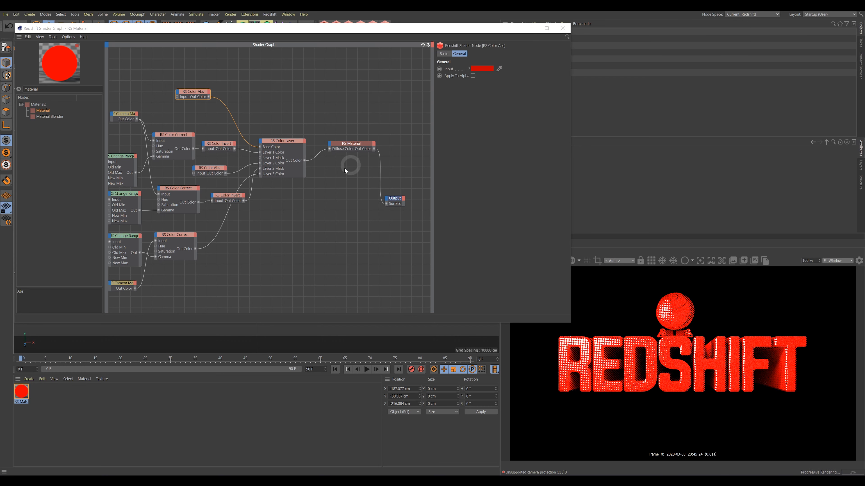
# Make the RS Material reflection colour saturated magenta and raise its weight to about 0.21.
pyautogui.click(351, 145)
pyautogui.click(474, 147)
pyautogui.moveTo(501, 149); pyautogui.dragTo(500, 151)
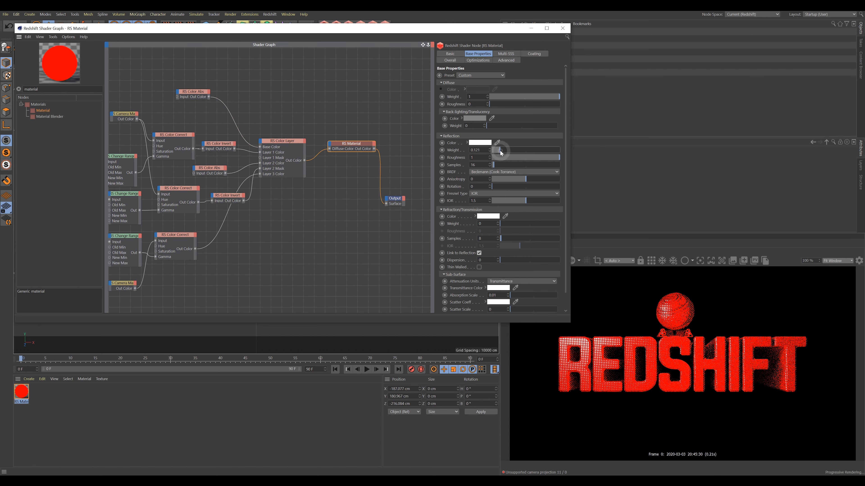
pyautogui.click(480, 143)
pyautogui.click(543, 147)
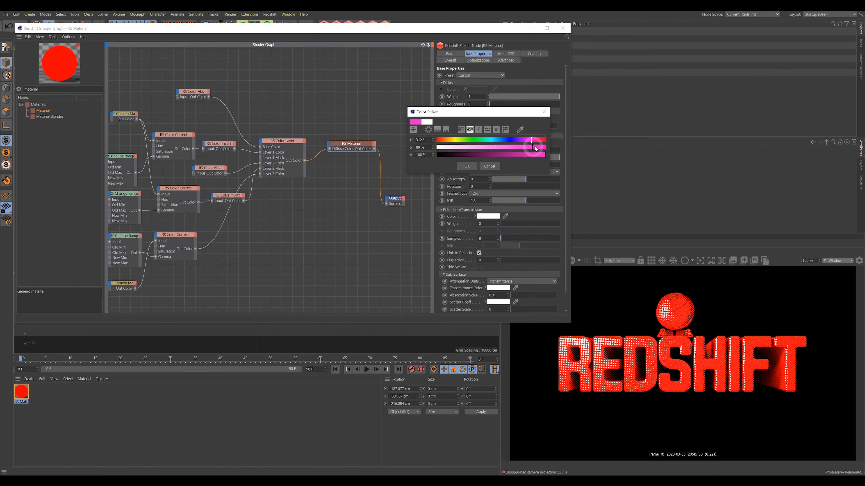
pyautogui.click(467, 166)
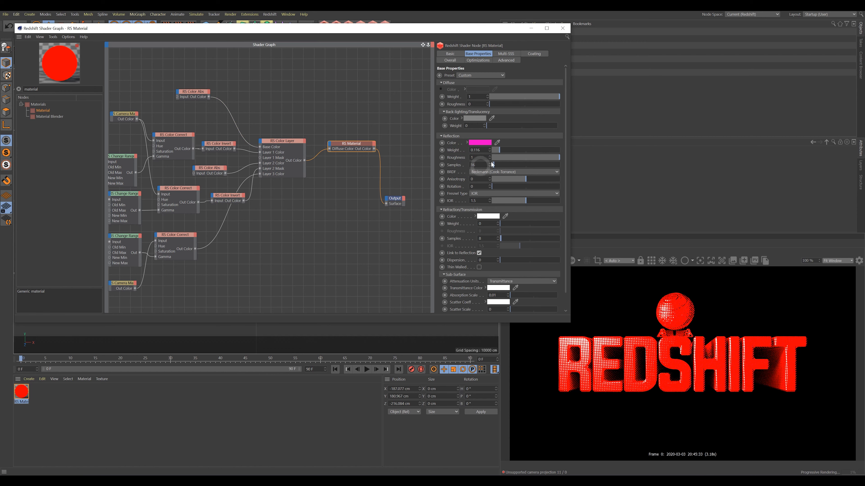
pyautogui.moveTo(501, 149); pyautogui.dragTo(558, 159)
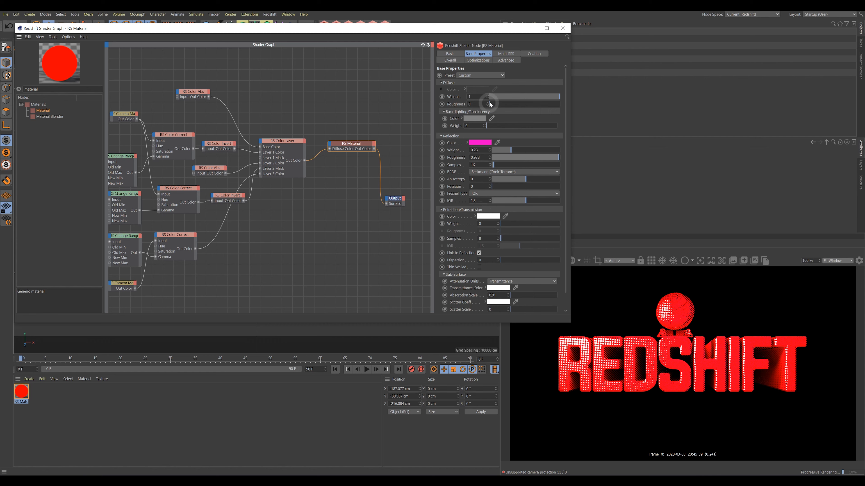
pyautogui.moveTo(565, 125); pyautogui.dragTo(565, 117)
# Darken the upper RS Color Abs input red to 61% brightness.
pyautogui.click(328, 142)
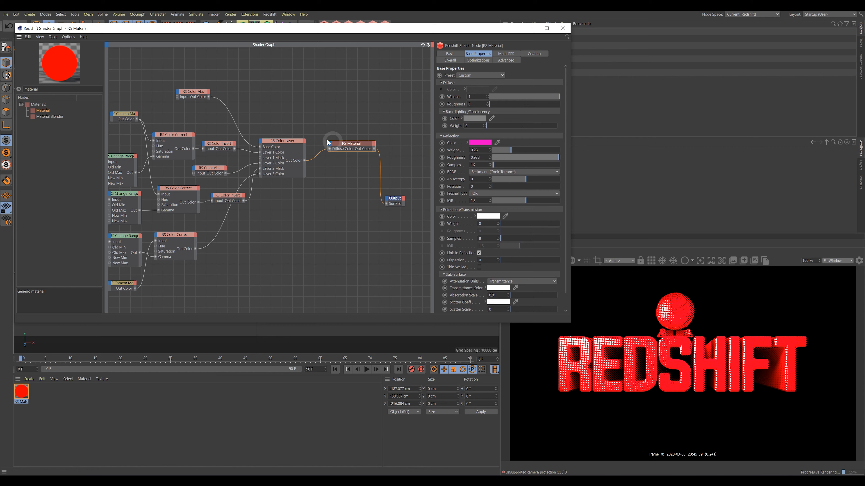
pyautogui.click(193, 98)
pyautogui.click(477, 69)
pyautogui.moveTo(517, 76); pyautogui.dragTo(507, 76)
pyautogui.click(466, 98)
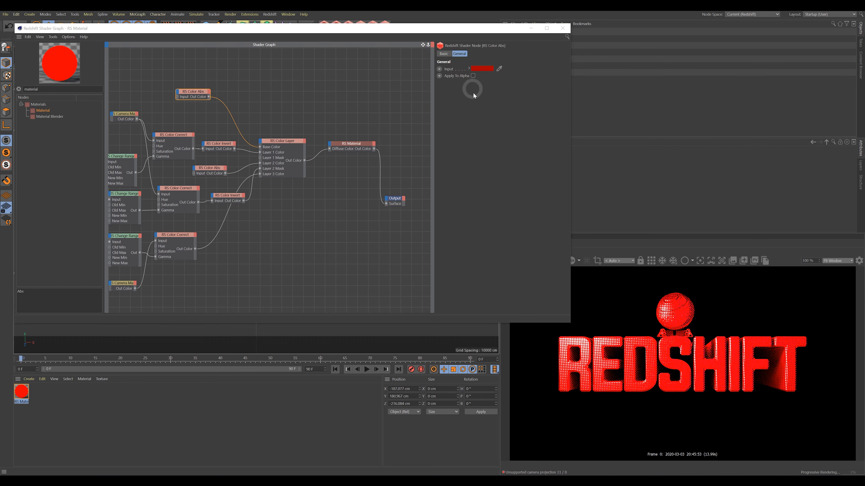
pyautogui.click(486, 67)
pyautogui.click(511, 75)
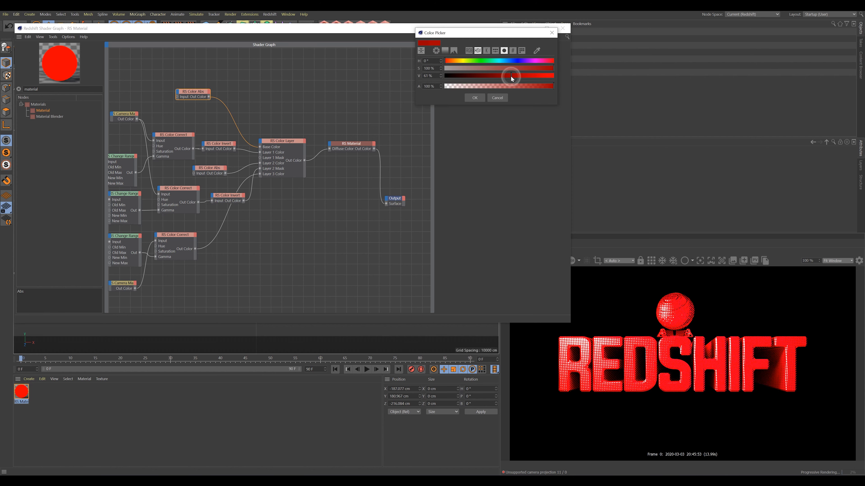
pyautogui.click(485, 97)
# Darken the lower RS Color Abs input red to 57% brightness.
pyautogui.click(232, 173)
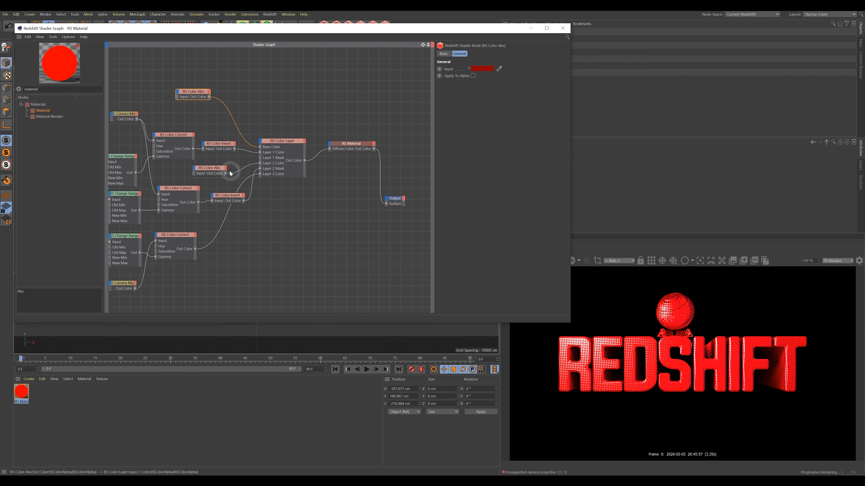
pyautogui.click(481, 68)
pyautogui.click(505, 75)
pyautogui.click(469, 98)
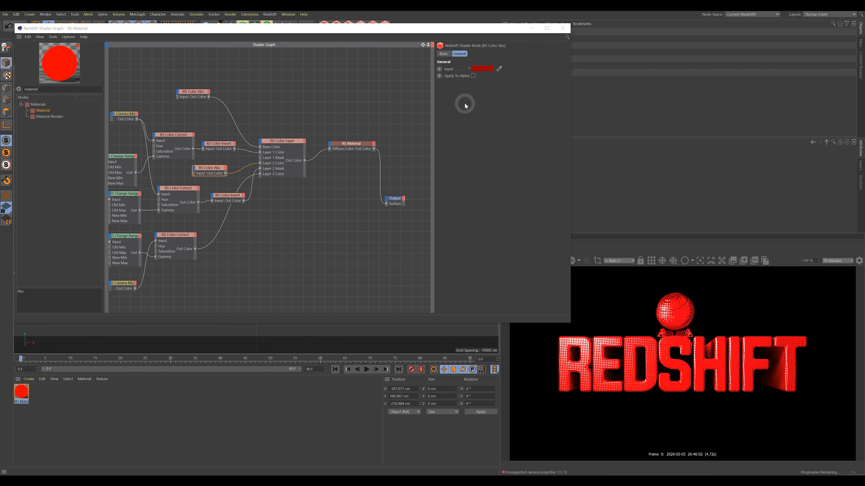
pyautogui.click(494, 81)
pyautogui.click(502, 77)
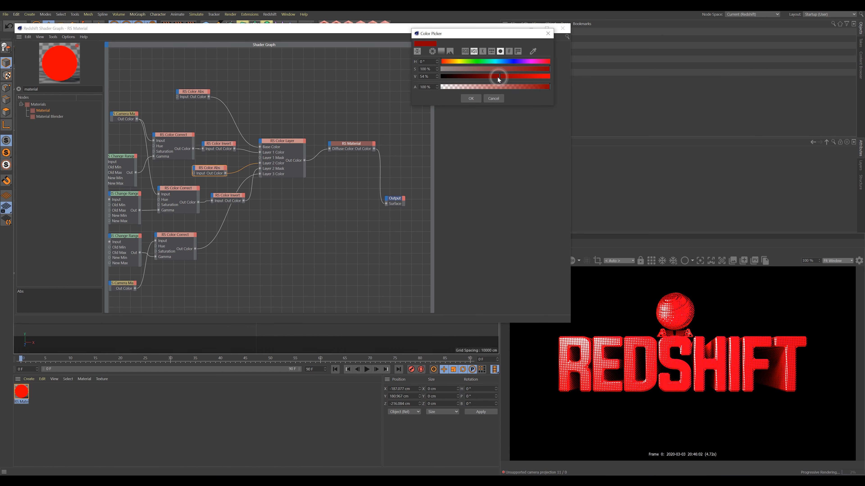
pyautogui.click(471, 100)
# Inspect the top and second Color Correct nodes and the middle Change Range node.
pyautogui.click(178, 136)
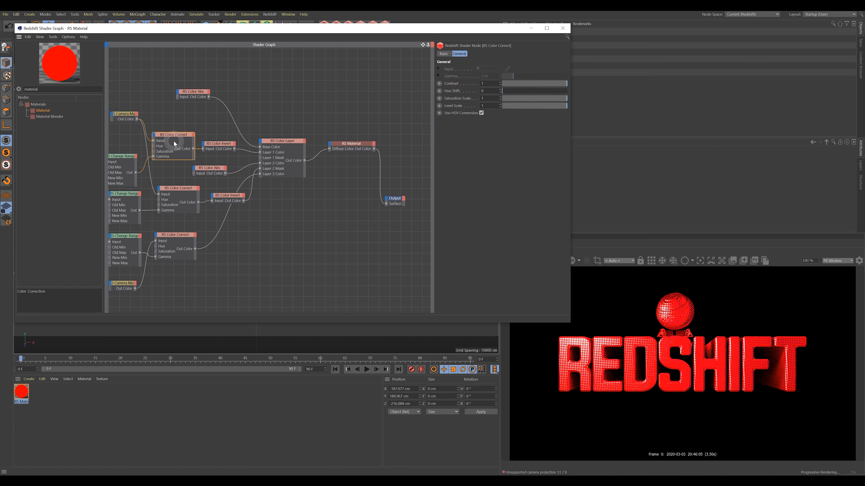
pyautogui.click(180, 193)
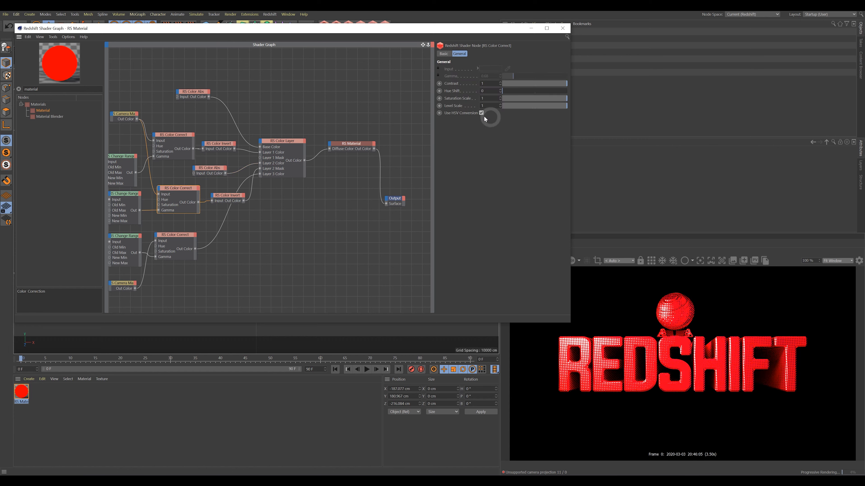
pyautogui.click(130, 198)
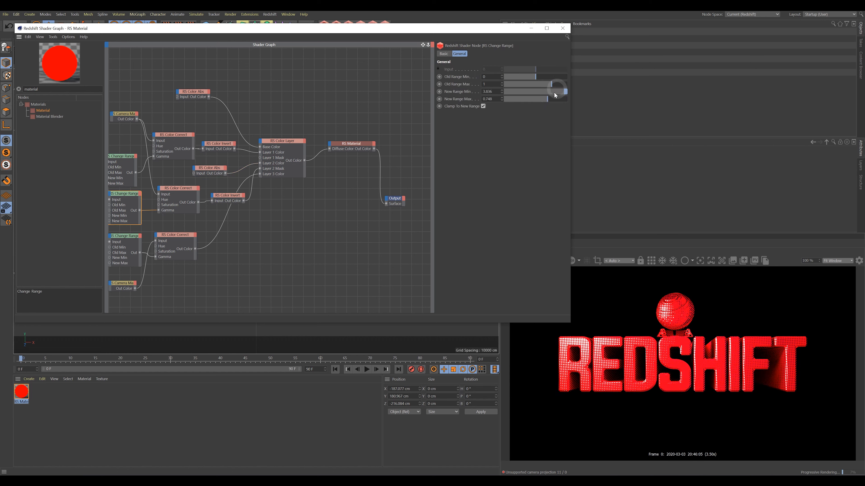
# Drag the middle Change Range node's New Range Max slider through several values to about 0.328.
pyautogui.moveTo(546, 102); pyautogui.dragTo(542, 102)
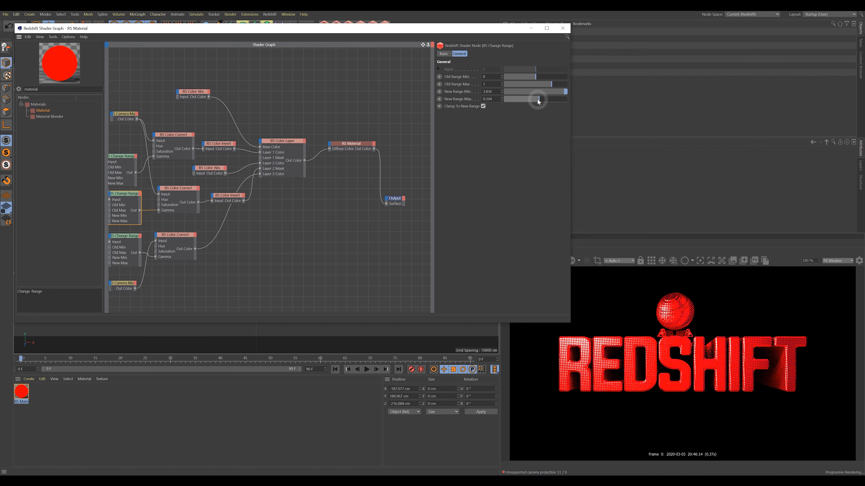
pyautogui.moveTo(538, 100); pyautogui.dragTo(537, 99)
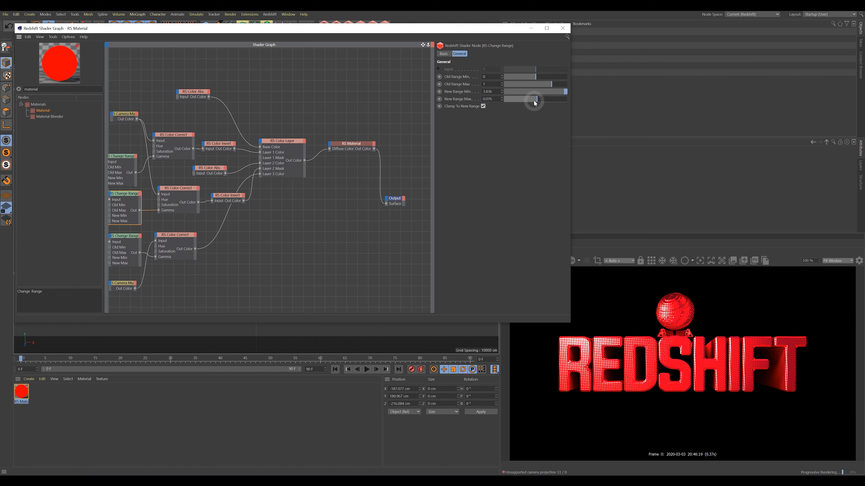
pyautogui.moveTo(531, 101); pyautogui.dragTo(530, 106)
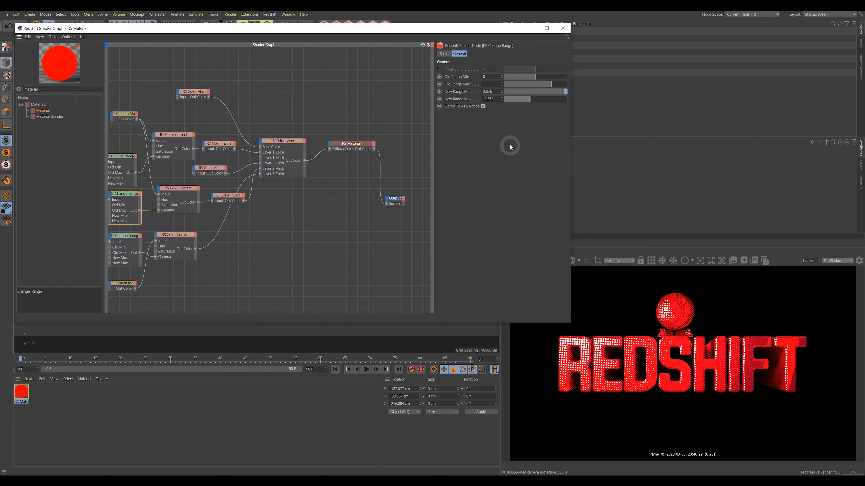
pyautogui.moveTo(528, 101); pyautogui.dragTo(540, 101)
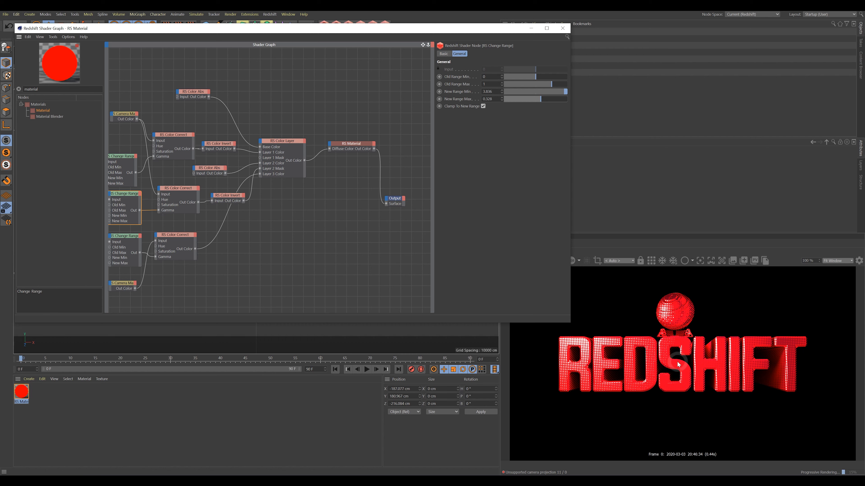
pyautogui.click(277, 141)
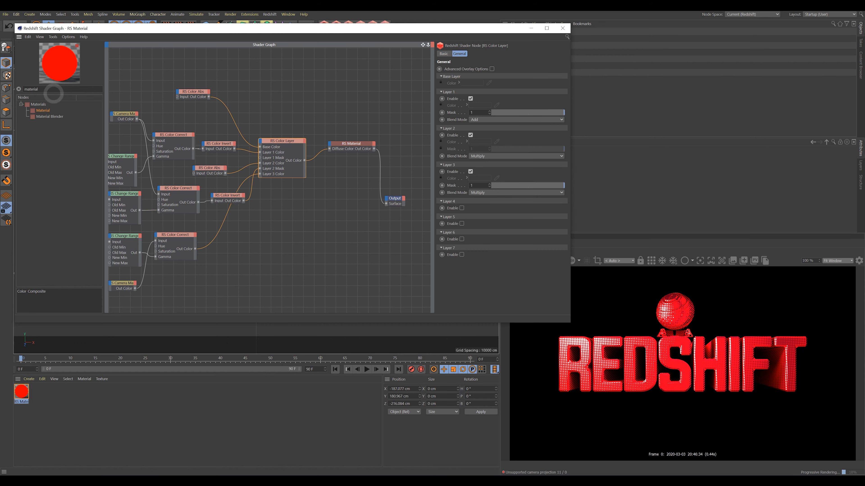
# Search 'roun', place an RS Round Corners node in the graph and wire its output.
pyautogui.moveTo(37, 89); pyautogui.dragTo(10, 88)
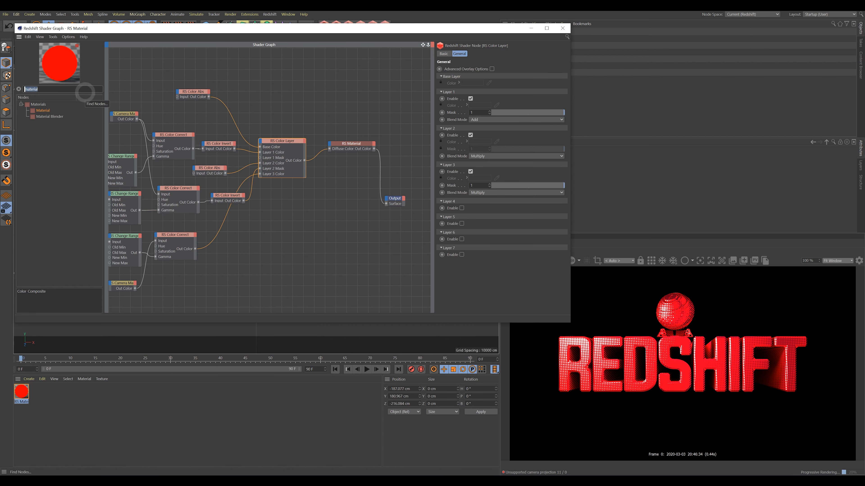
pyautogui.write('round')
pyautogui.moveTo(52, 115); pyautogui.dragTo(220, 278)
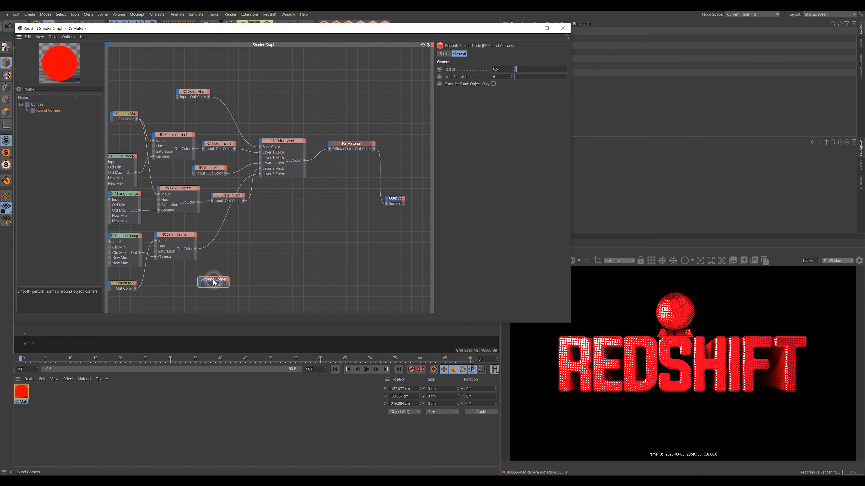
pyautogui.moveTo(217, 283); pyautogui.dragTo(212, 286)
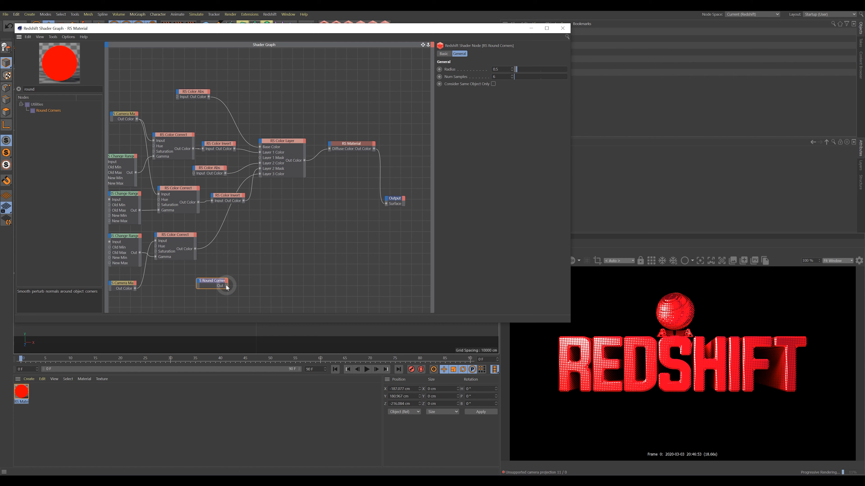
pyautogui.moveTo(227, 286); pyautogui.dragTo(237, 263)
pyautogui.click(25, 89)
# Add an RS Ramp node to the shader graph and shift the Round Corners node slightly.
pyautogui.write('ramp')
pyautogui.moveTo(41, 110); pyautogui.dragTo(387, 204)
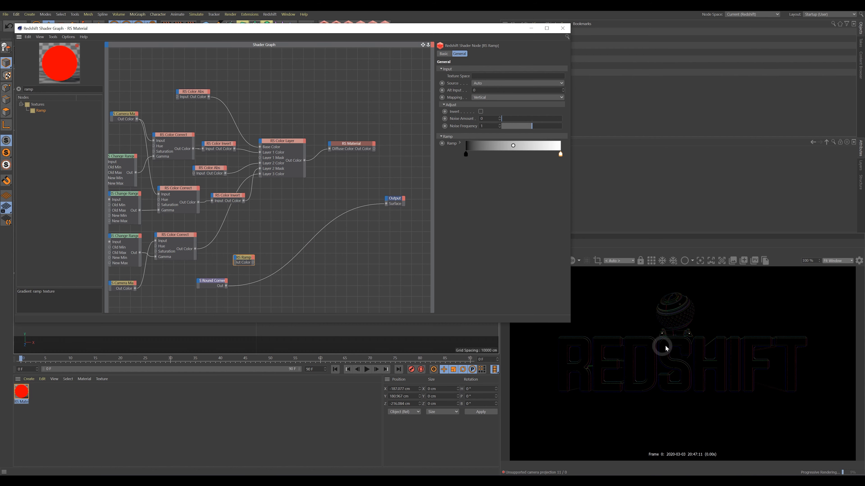
pyautogui.moveTo(212, 281); pyautogui.dragTo(210, 284)
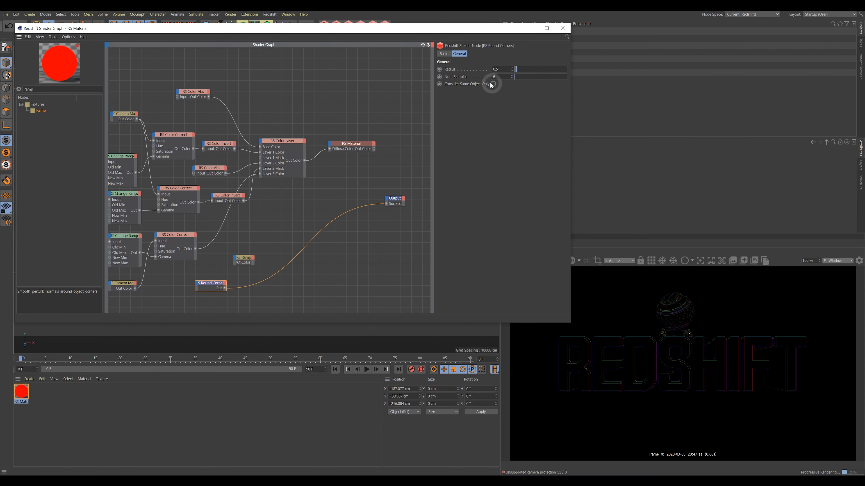
# Enlarge the Round Corners radius to 1.49 and place the Ramp node beside it.
pyautogui.moveTo(517, 73); pyautogui.dragTo(520, 74)
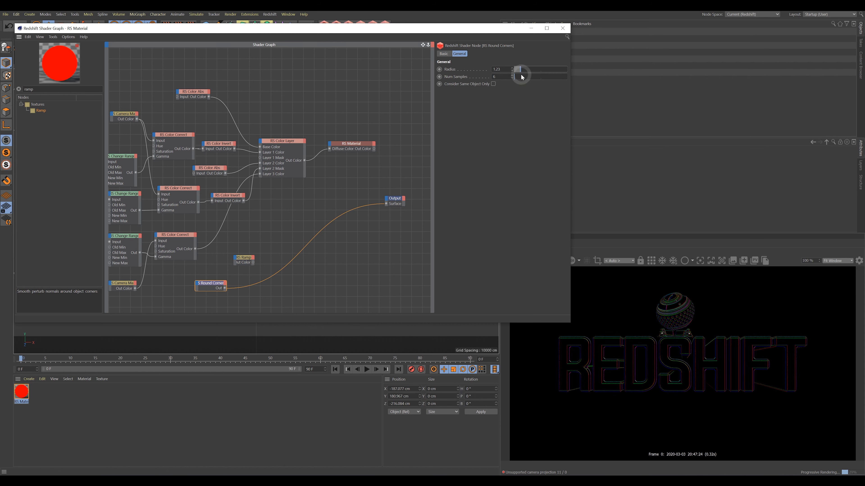
pyautogui.moveTo(521, 76); pyautogui.dragTo(517, 107)
pyautogui.moveTo(518, 73); pyautogui.dragTo(525, 74)
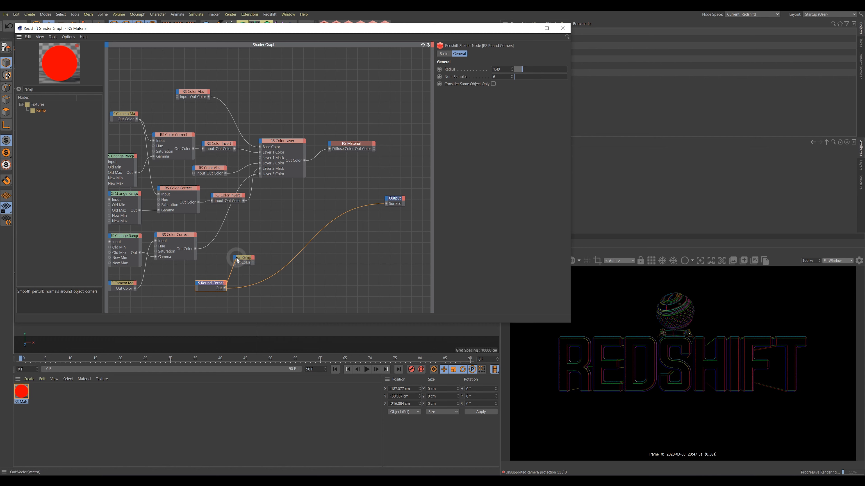
pyautogui.moveTo(249, 259); pyautogui.dragTo(387, 206)
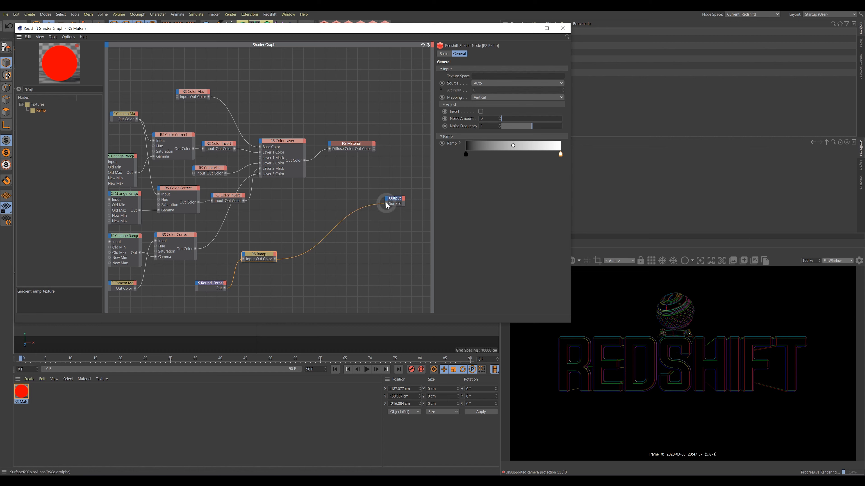
# Send the Ramp output to the material output and turn the middle gradient knot cyan.
pyautogui.moveTo(257, 254); pyautogui.dragTo(267, 256)
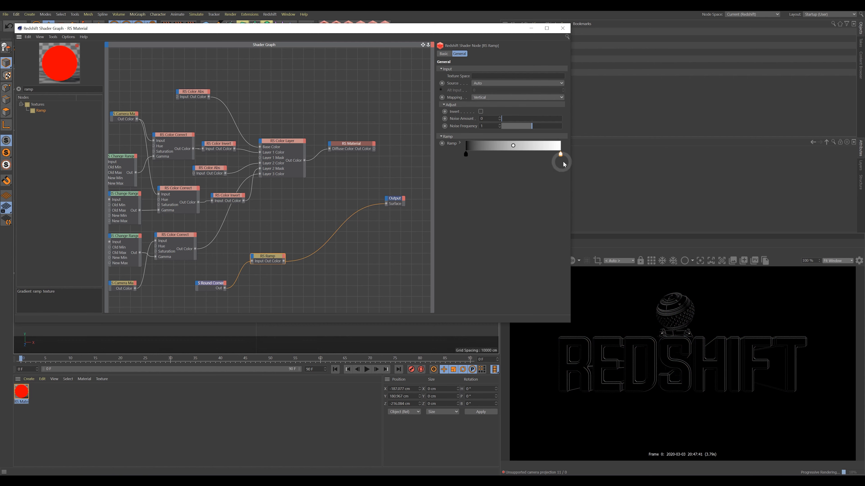
pyautogui.moveTo(561, 156)
pyautogui.mouseDown()
pyautogui.moveTo(498, 156)
pyautogui.moveTo(508, 157)
pyautogui.mouseUp()
pyautogui.doubleClick(509, 156)
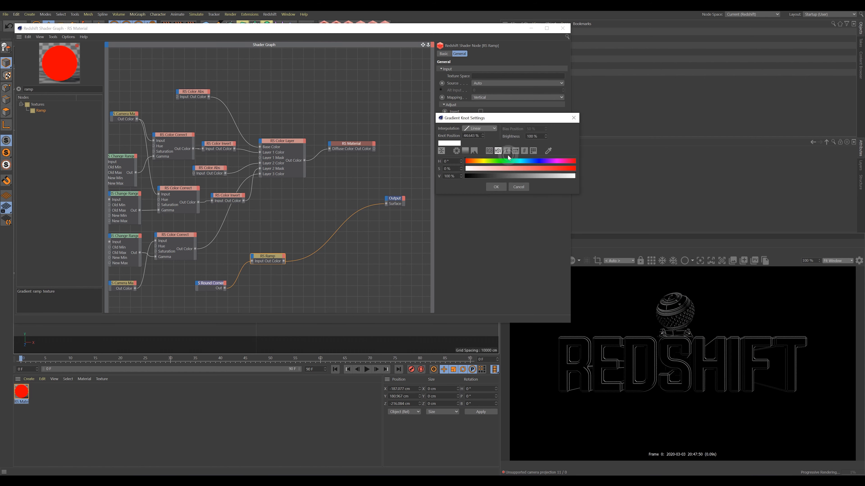
pyautogui.click(527, 161)
pyautogui.click(572, 168)
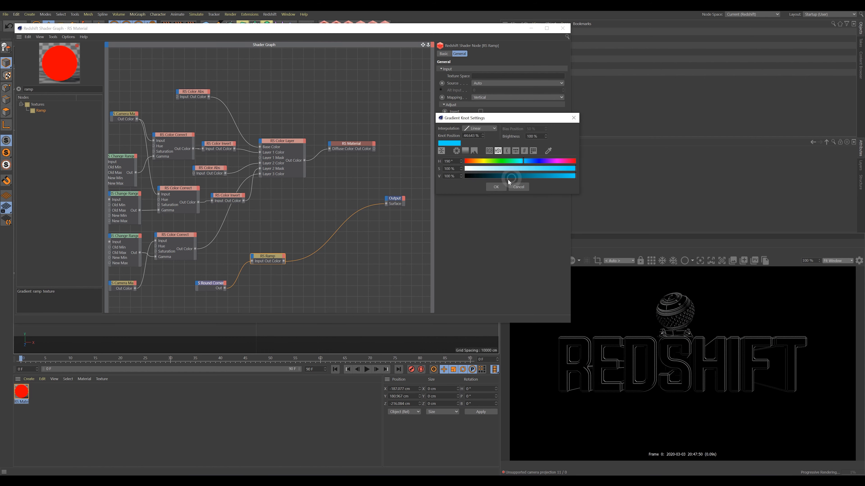
pyautogui.click(499, 187)
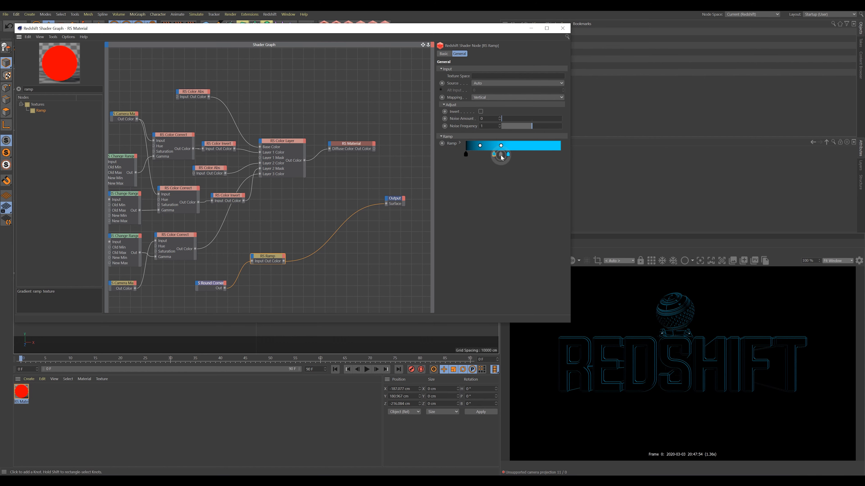
# Add a magenta knot near 30% and fine-tune the magenta and cyan knot positions.
pyautogui.click(494, 155)
pyautogui.doubleClick(494, 156)
pyautogui.click(539, 161)
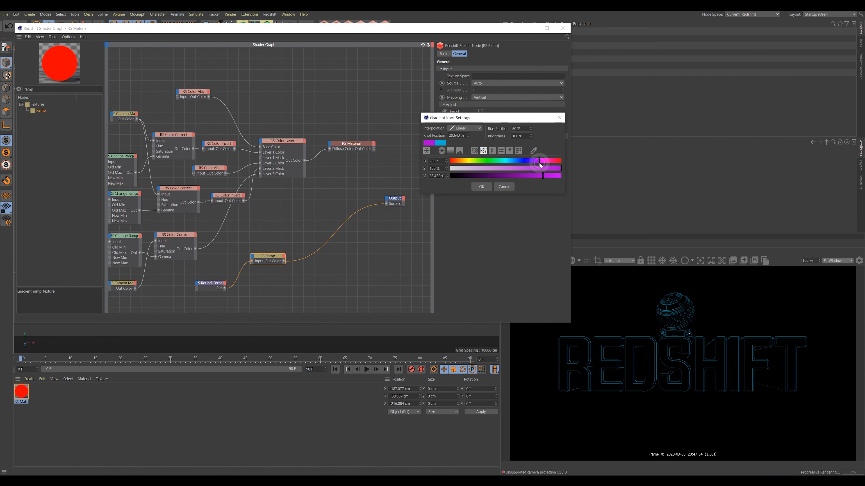
pyautogui.click(482, 187)
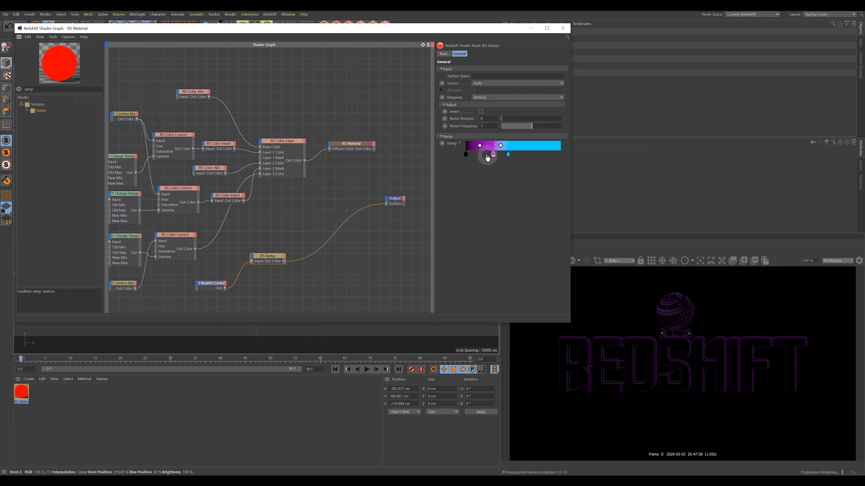
pyautogui.moveTo(487, 158); pyautogui.dragTo(475, 158)
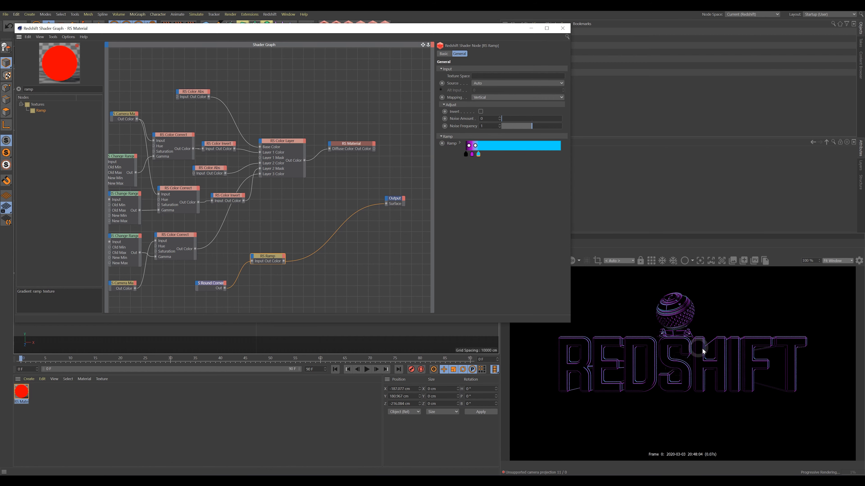
pyautogui.click(472, 155)
pyautogui.moveTo(473, 157); pyautogui.dragTo(472, 159)
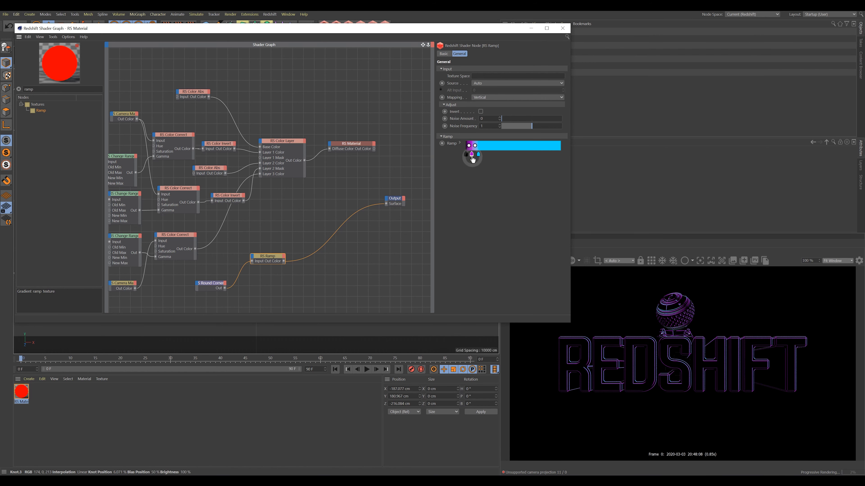
pyautogui.click(479, 155)
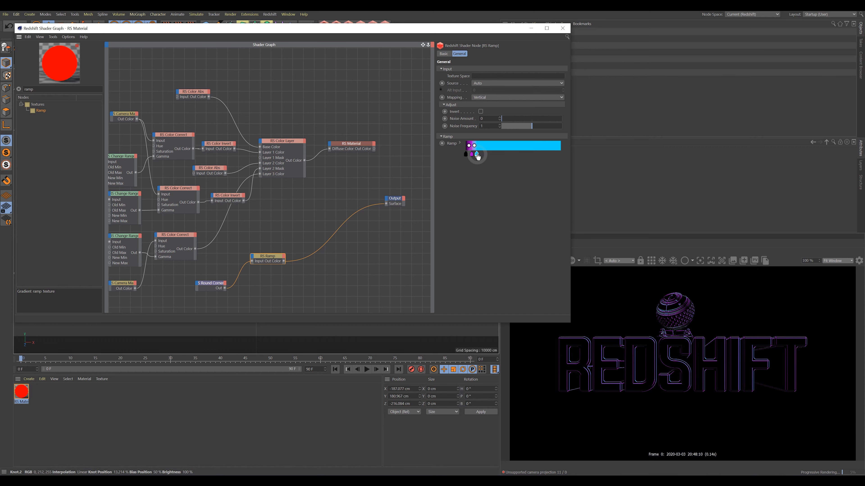
pyautogui.moveTo(477, 155); pyautogui.dragTo(476, 156)
# Add a white knot near 20% and lower the Round Corners radius.
pyautogui.click(485, 155)
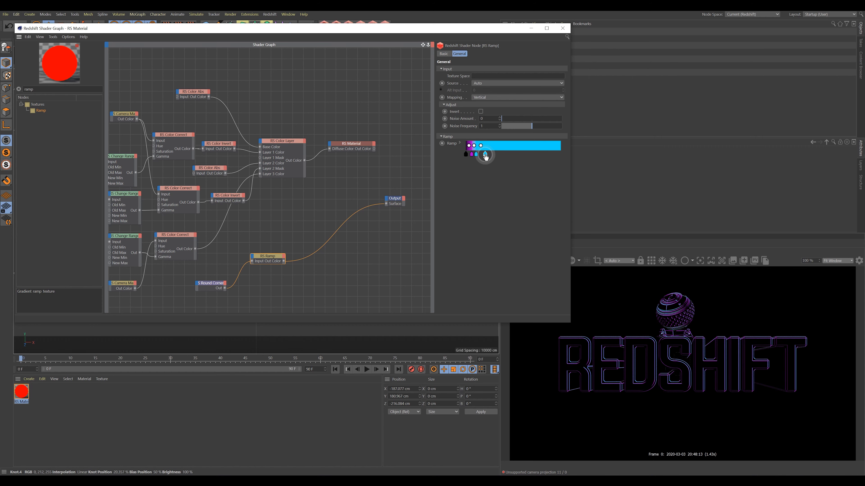
pyautogui.doubleClick(485, 155)
pyautogui.moveTo(470, 168); pyautogui.dragTo(439, 169)
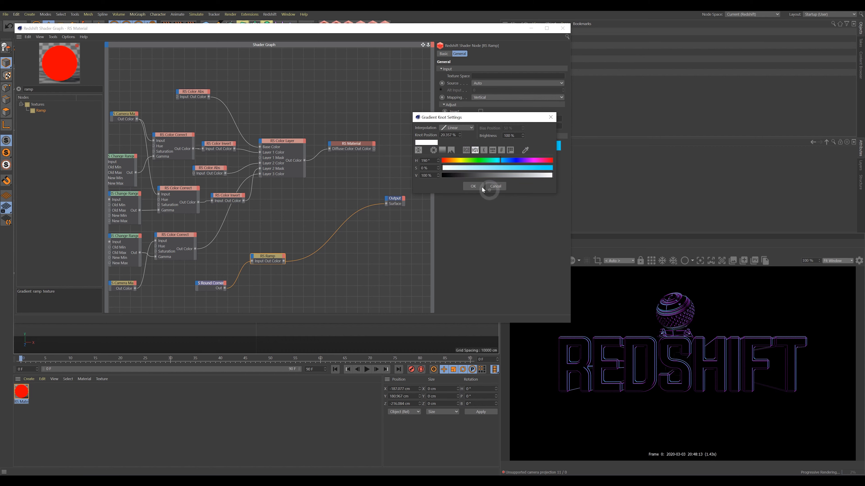
pyautogui.click(473, 186)
pyautogui.moveTo(485, 155); pyautogui.dragTo(475, 156)
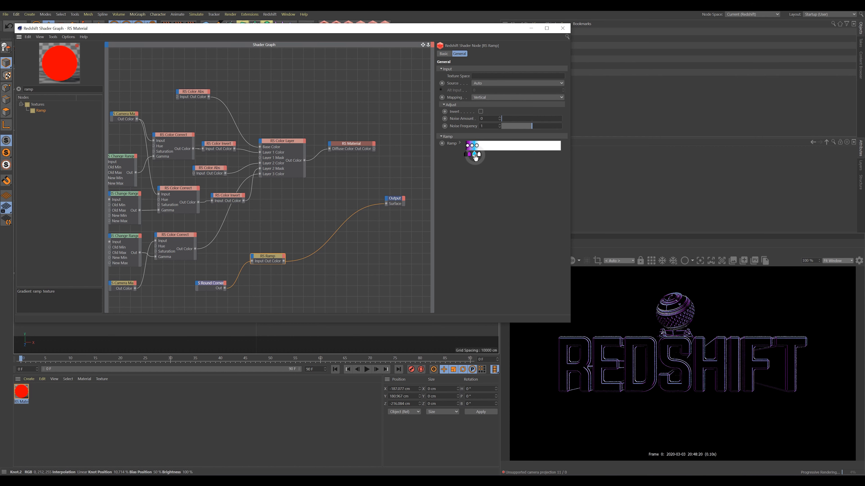
pyautogui.click(210, 286)
pyautogui.moveTo(517, 70); pyautogui.dragTo(517, 71)
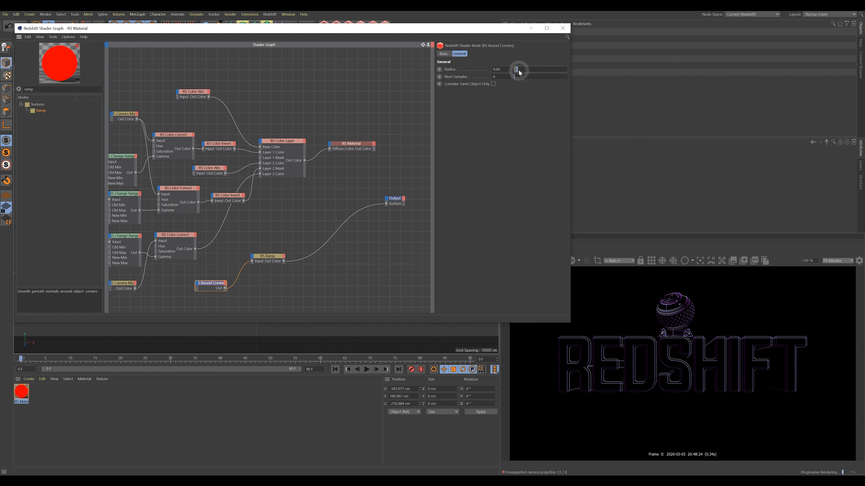
# Set the Round Corners radius to 0.54 and wire the Ramp into Color Layer's Layer 4 Color.
pyautogui.moveTo(518, 70); pyautogui.dragTo(517, 71)
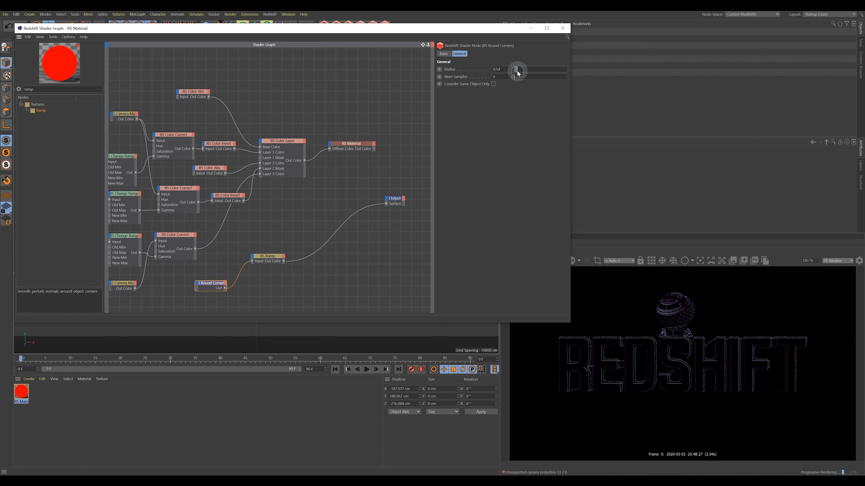
pyautogui.click(282, 142)
pyautogui.click(284, 254)
pyautogui.moveTo(284, 254); pyautogui.dragTo(262, 143)
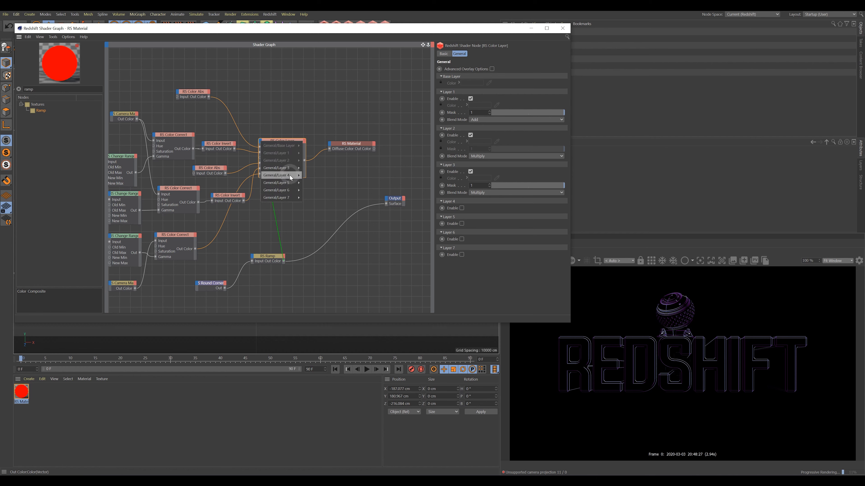
pyautogui.click(313, 176)
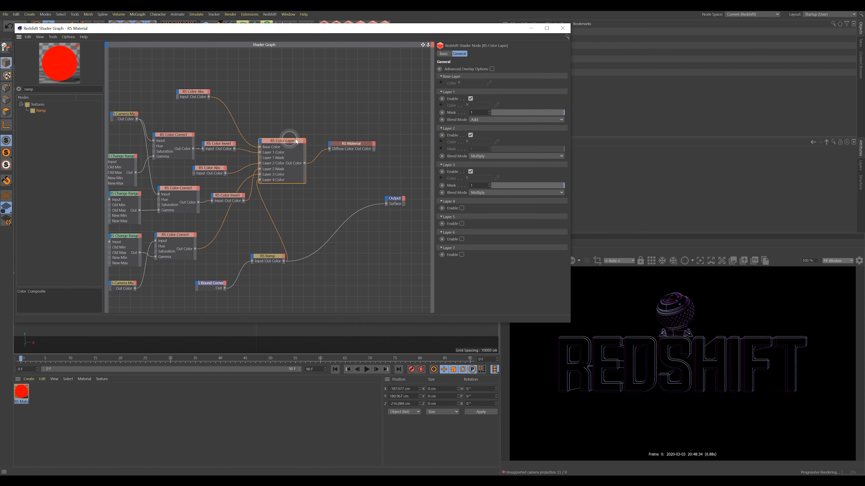
# Enable Layer 4 in Add mode, reconnect the material to Output, and reduce Layer 4's mask.
pyautogui.click(462, 208)
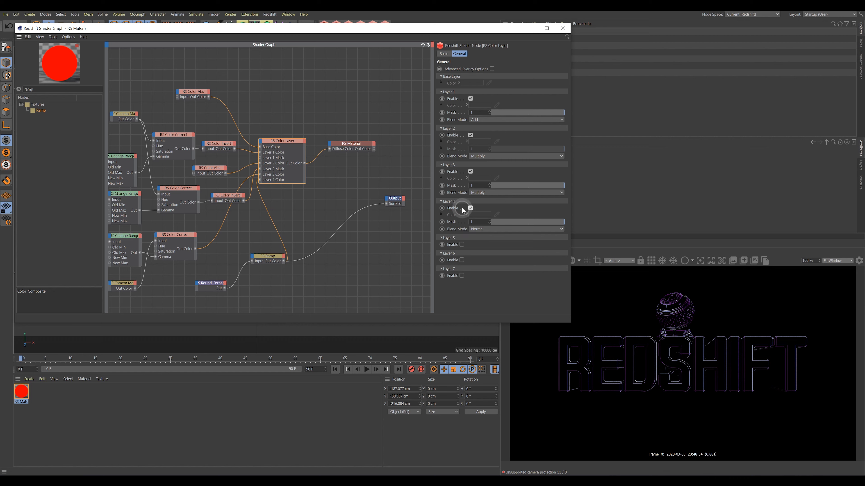
pyautogui.click(477, 229)
pyautogui.click(483, 251)
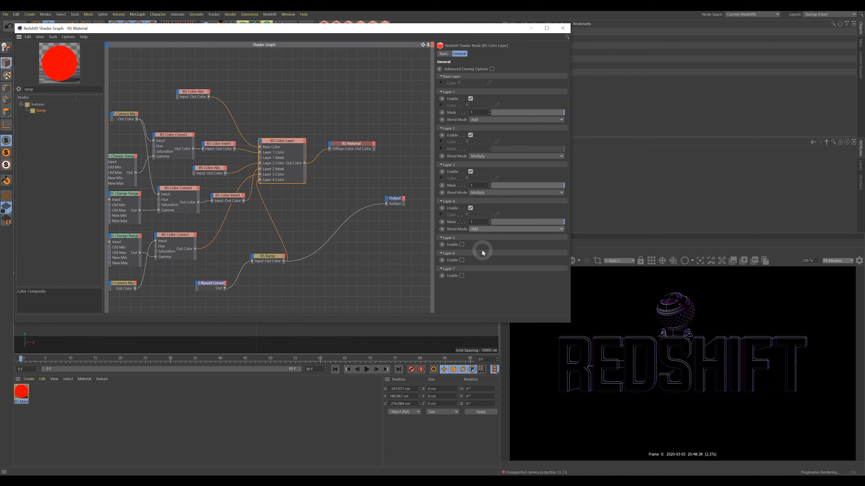
pyautogui.moveTo(374, 149); pyautogui.dragTo(387, 203)
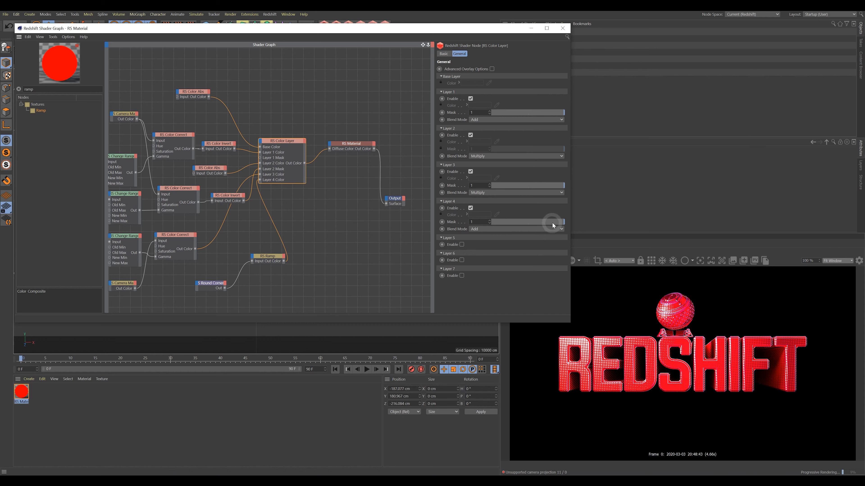
pyautogui.moveTo(555, 223); pyautogui.dragTo(530, 224)
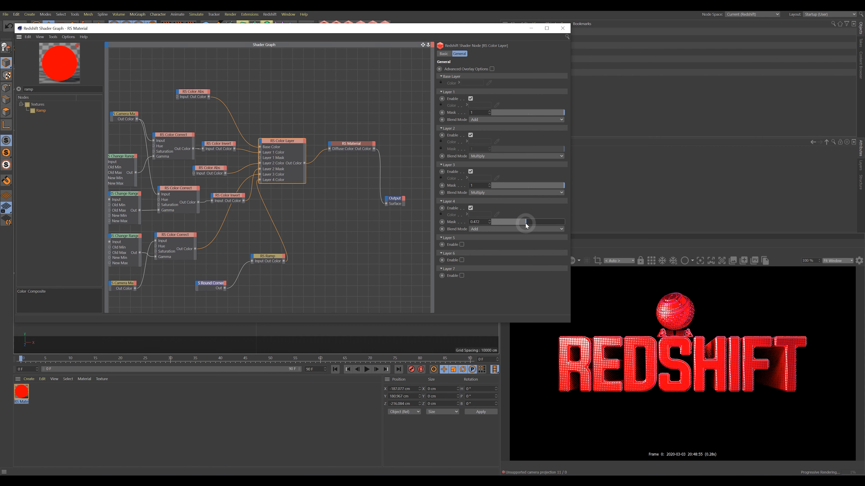
pyautogui.moveTo(526, 223); pyautogui.dragTo(510, 223)
# Widen the Round Corners radius to 0.73 and nudge the Color Layer node into place.
pyautogui.click(206, 285)
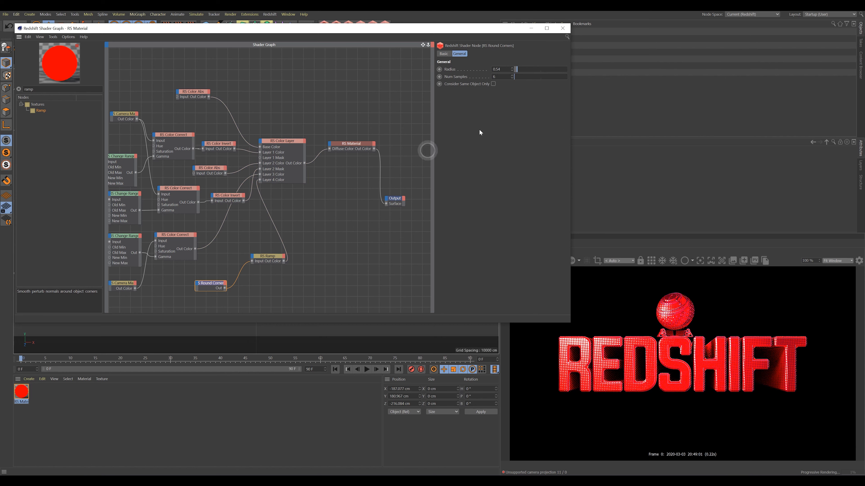
pyautogui.moveTo(518, 72); pyautogui.dragTo(517, 72)
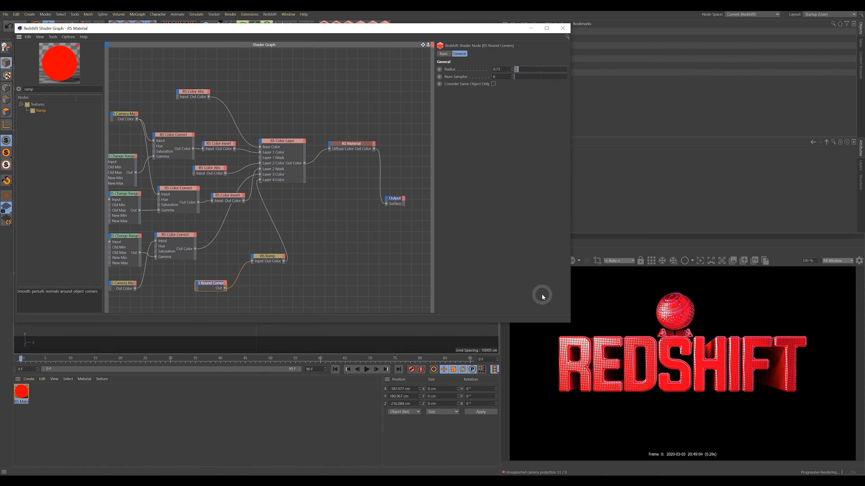
pyautogui.moveTo(282, 142); pyautogui.dragTo(291, 145)
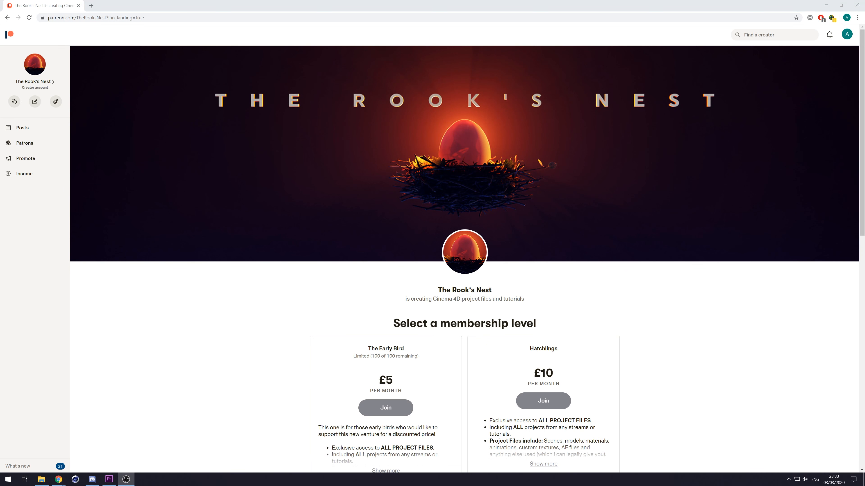
pyautogui.scroll(-5, 744, 225)
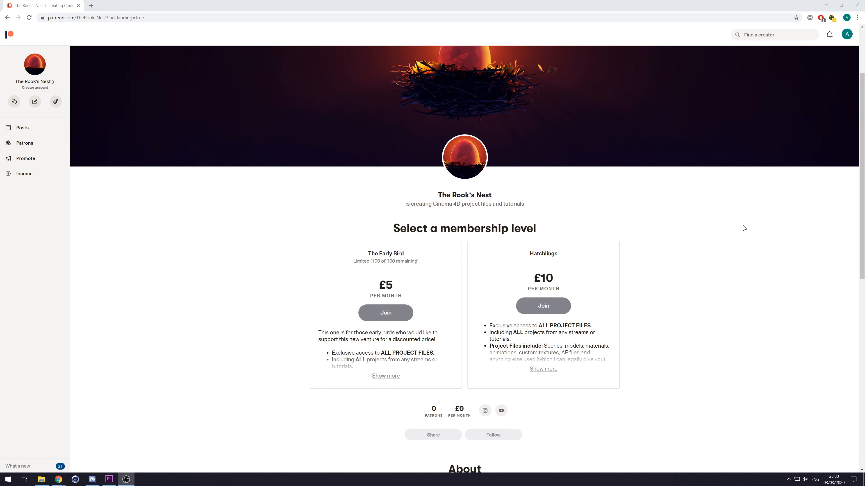
pyautogui.scroll(-1, 743, 228)
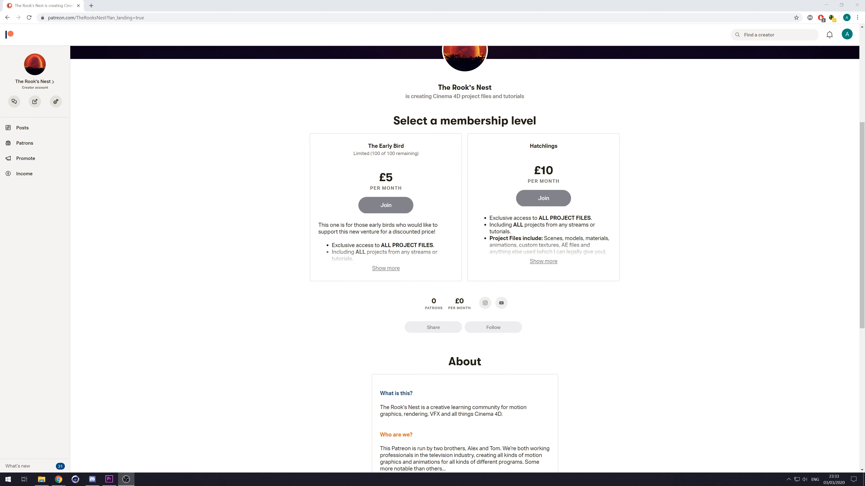